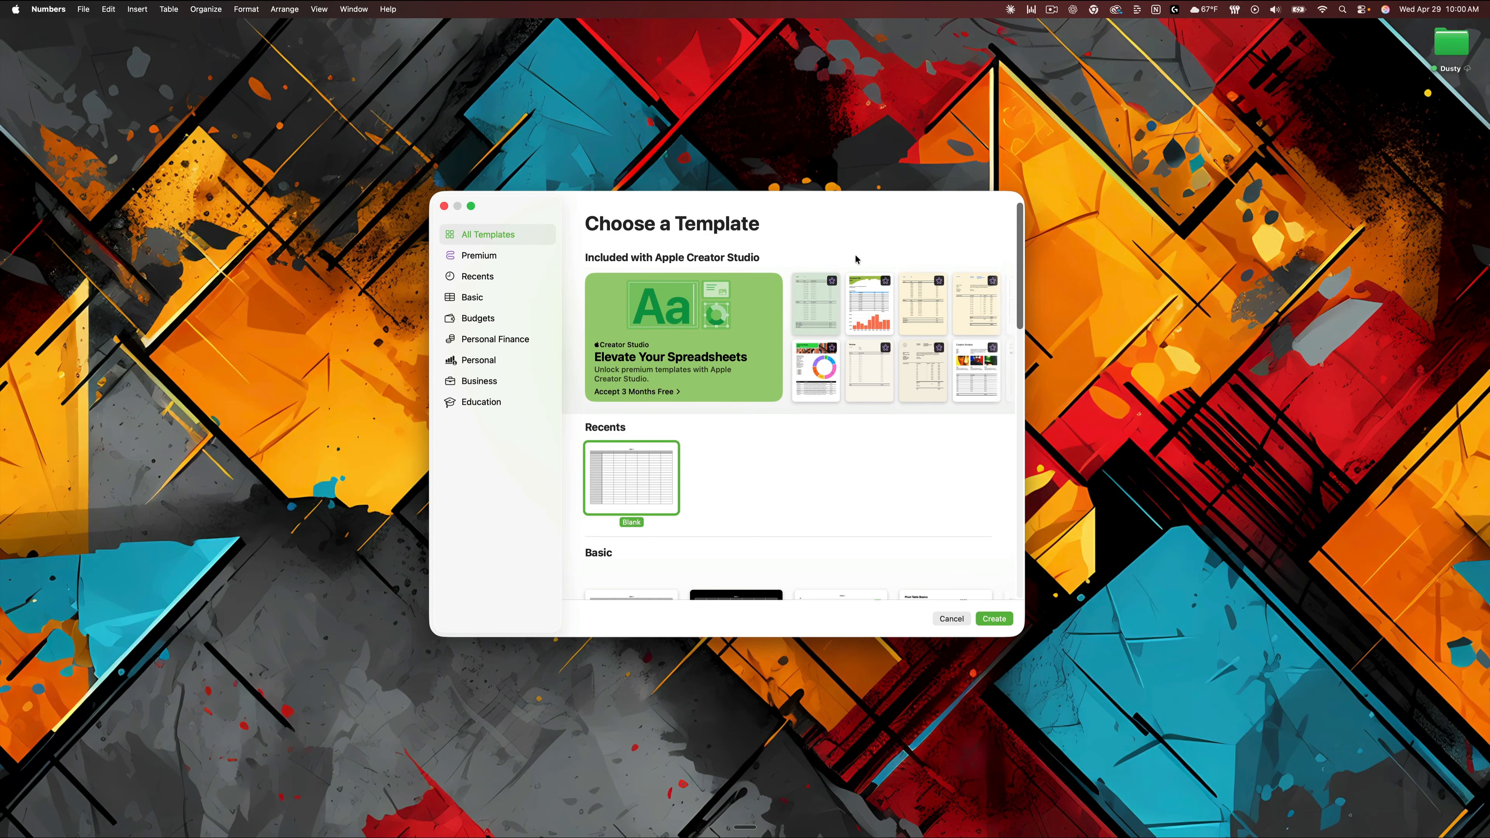
Browse the Premium template category and return to the full template list.
{"action": "left_click", "coordinate": [464, 258]}
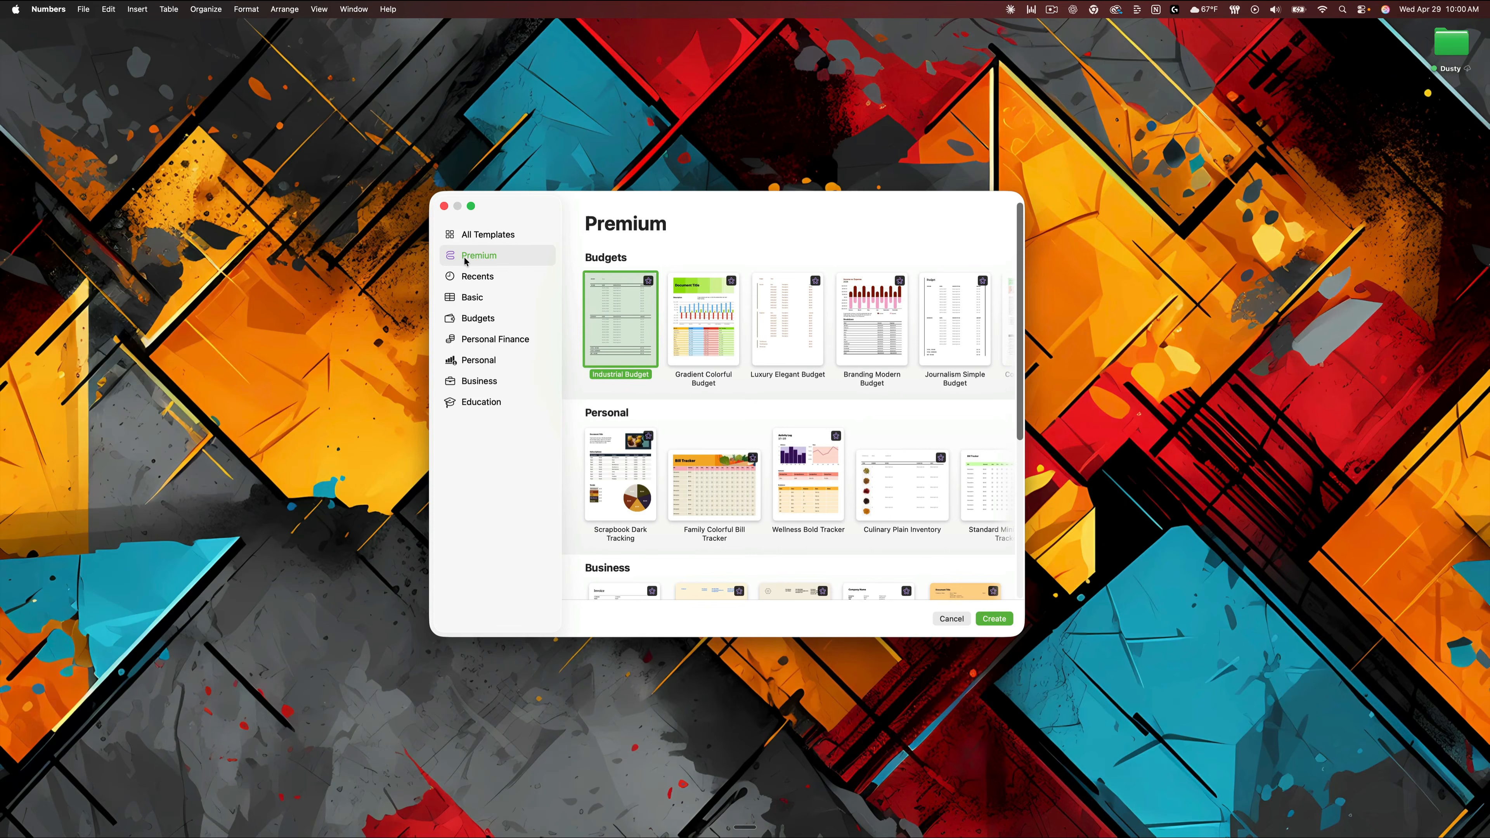
{"action": "left_click", "coordinate": [484, 237]}
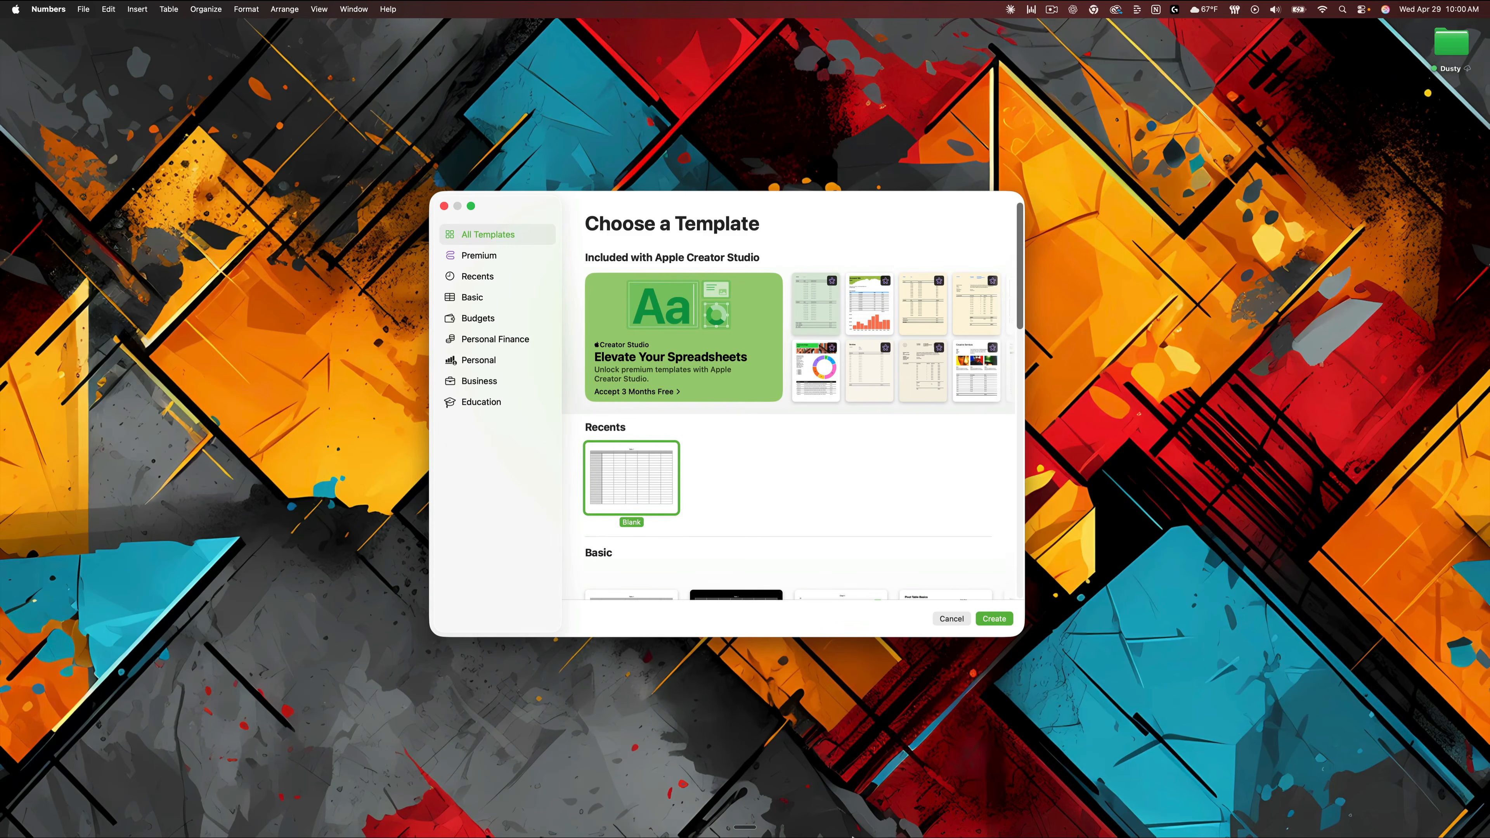
Search the Mac for "Numbers" with Spotlight and dismiss the search.
{"action": "mouse_move", "coordinate": [920, 818]}
{"action": "left_click", "coordinate": [1343, 10]}
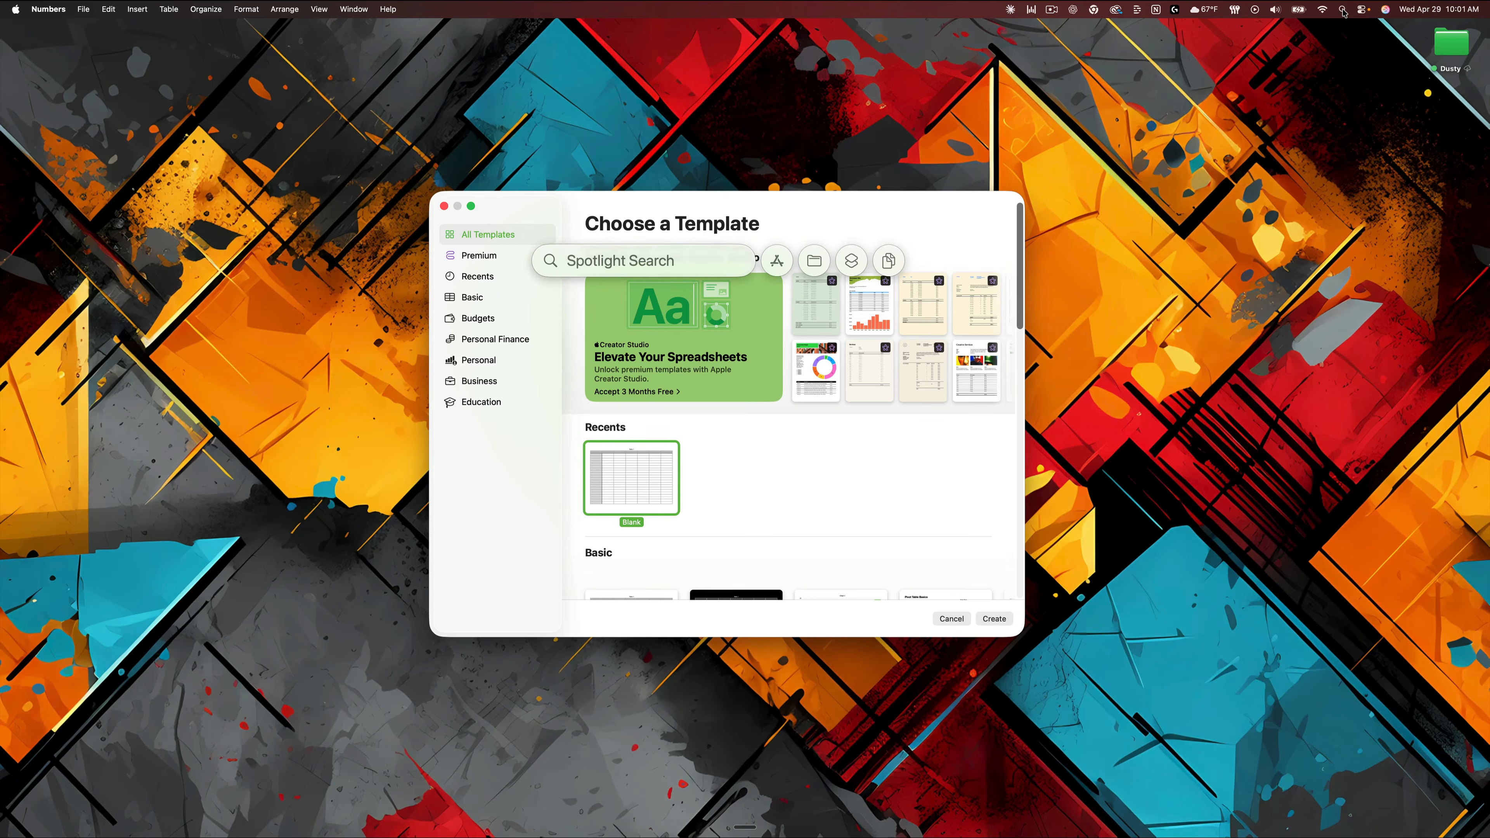
{"action": "type", "text": "Numbers"}
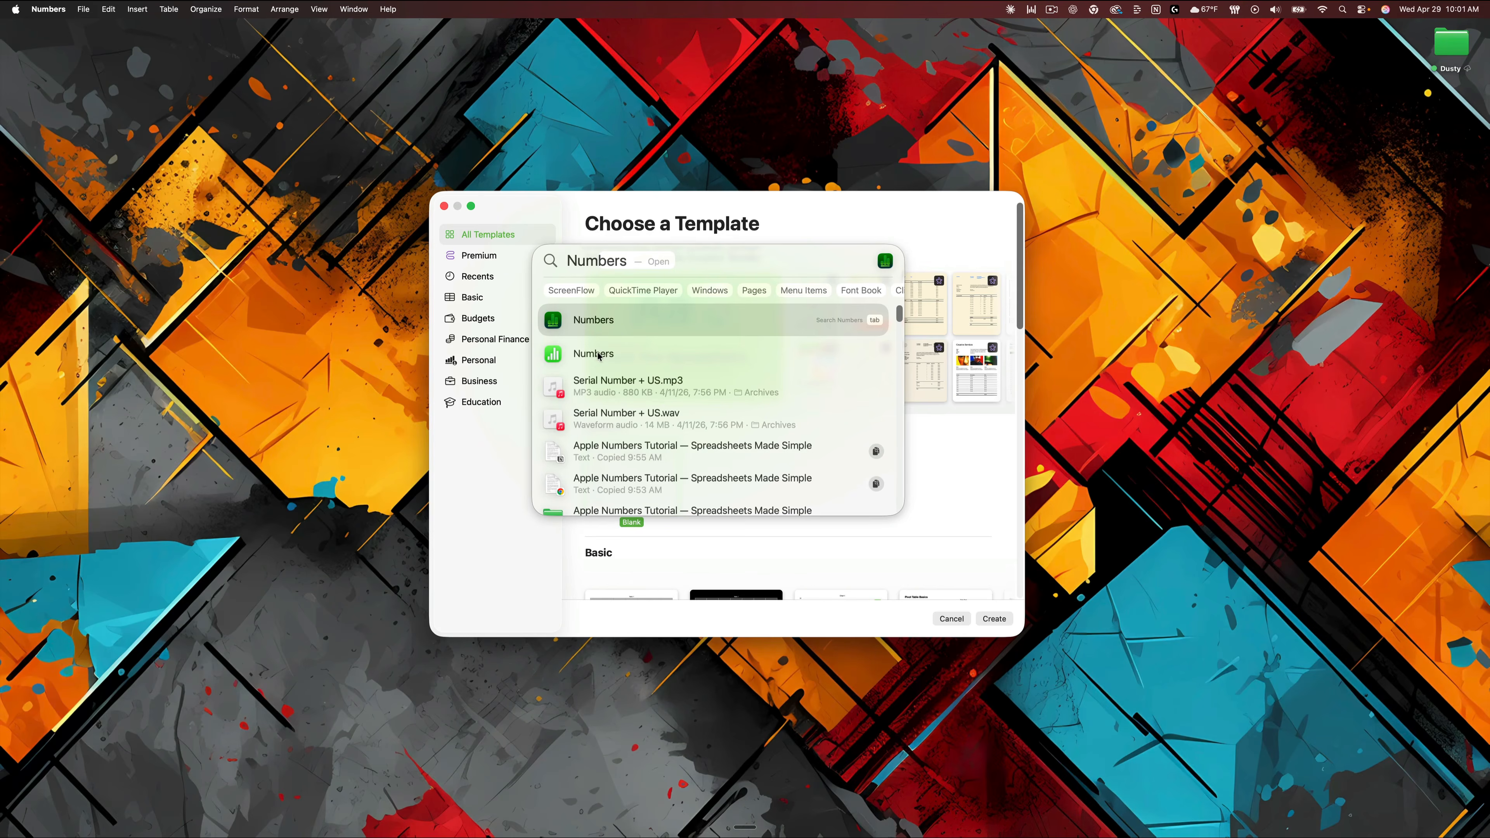
{"action": "key", "text": "Escape"}
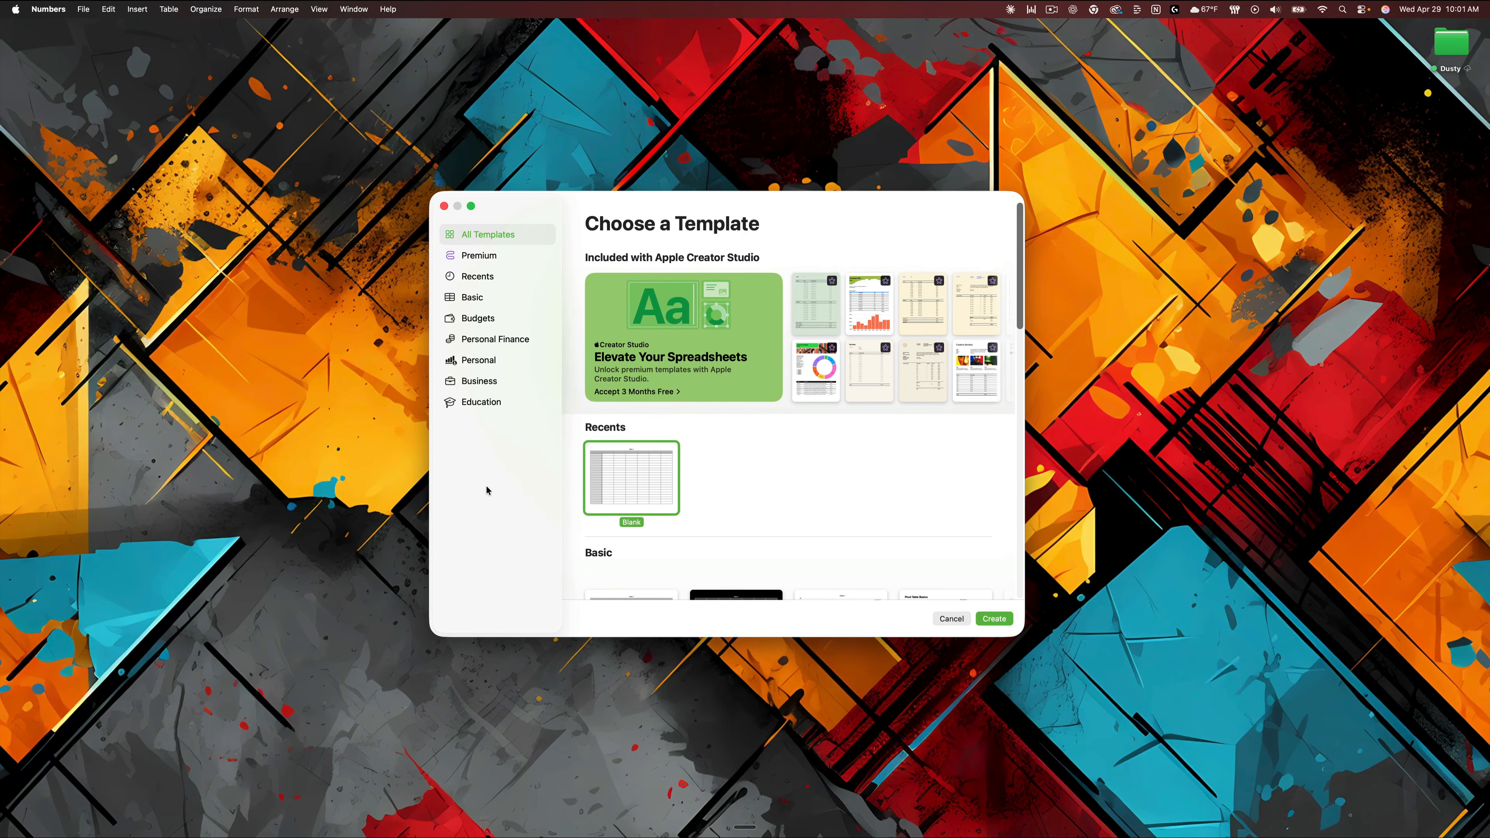
Browse the Recents, Basic and Budgets template categories and create a spreadsheet from the Blank template.
{"action": "left_click", "coordinate": [477, 276]}
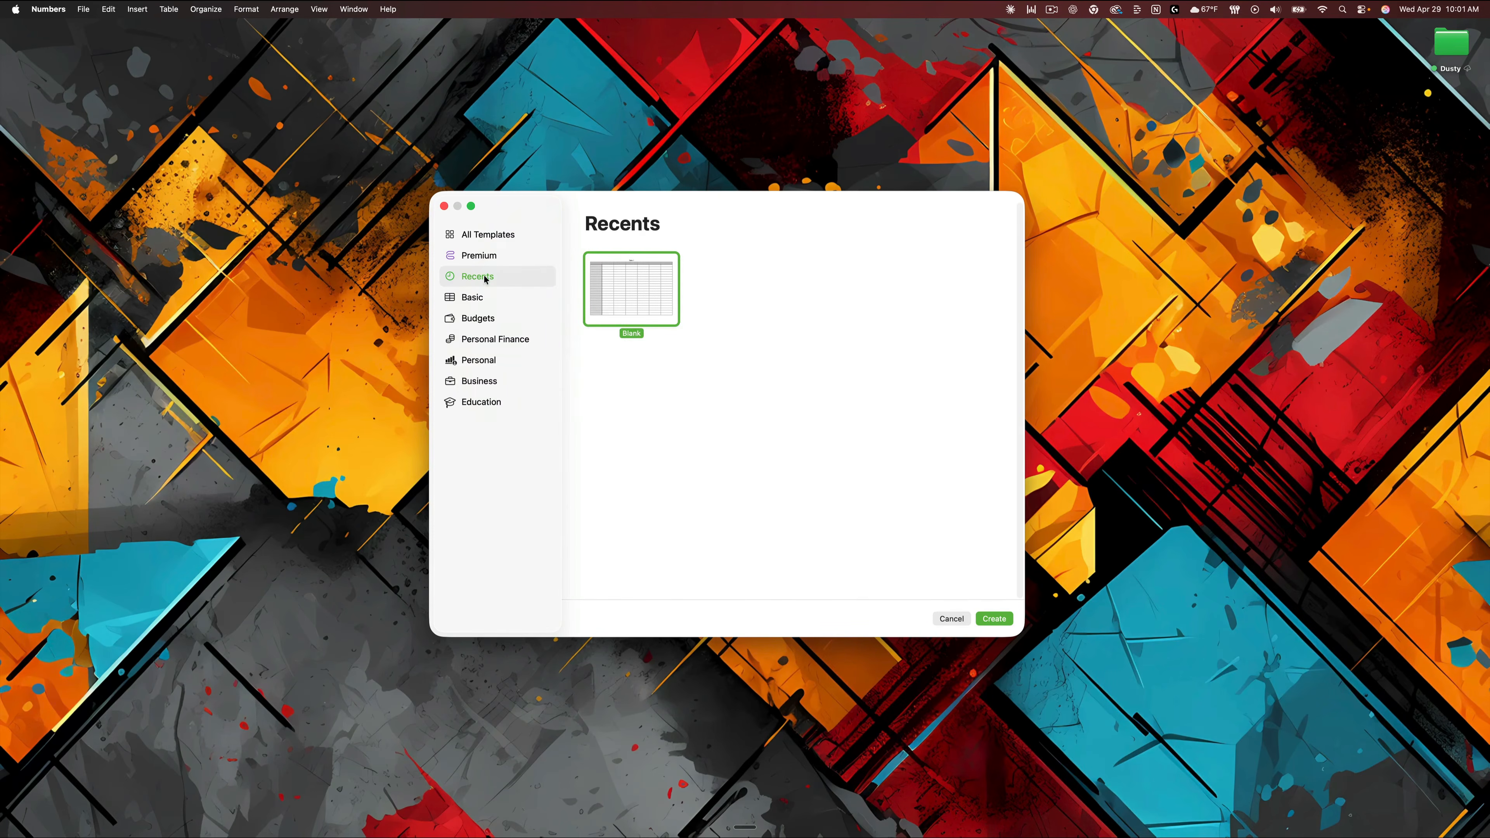
{"action": "left_click", "coordinate": [488, 298]}
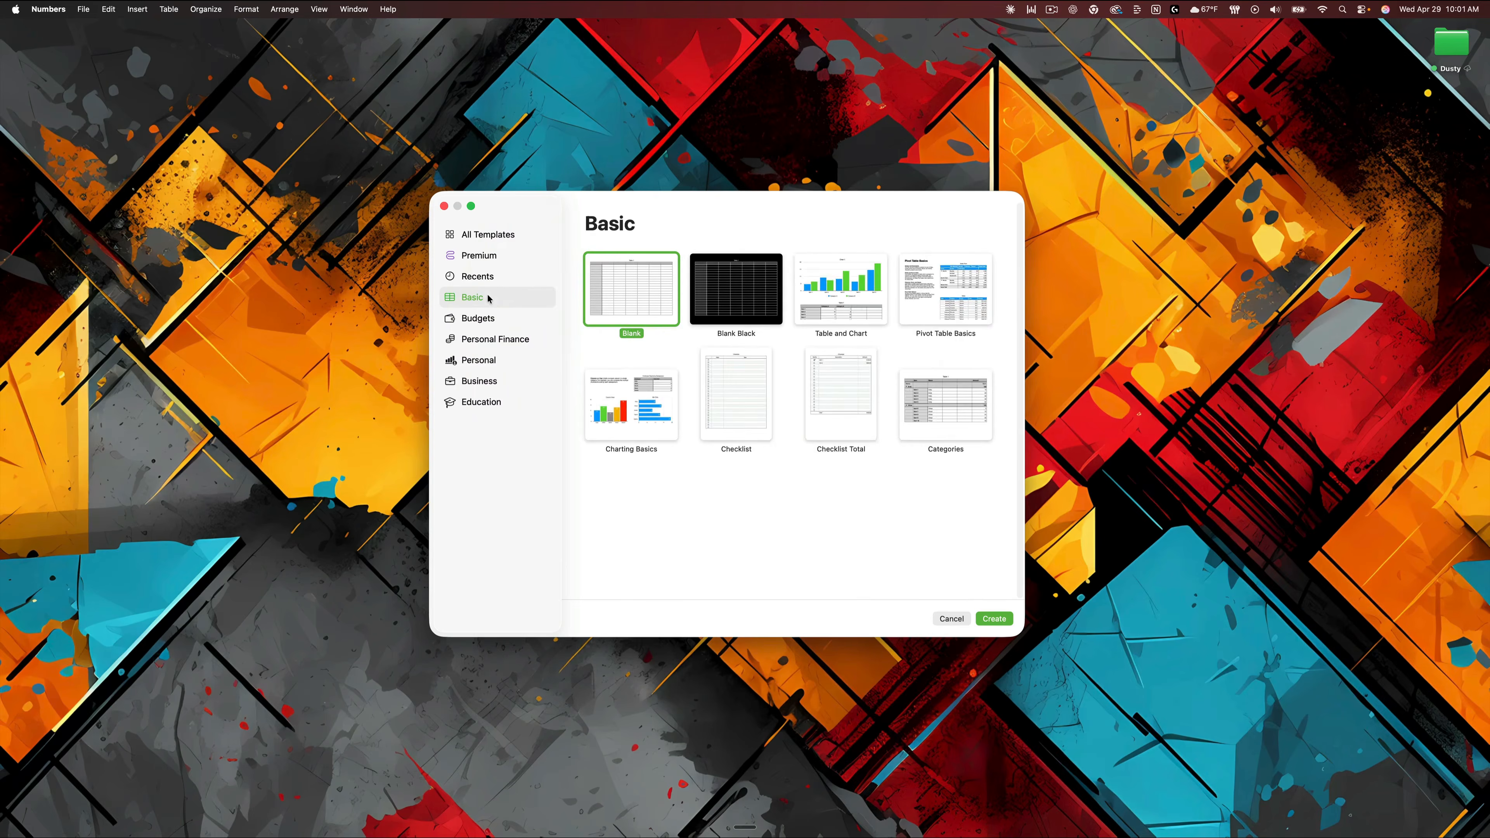
{"action": "left_click", "coordinate": [483, 320]}
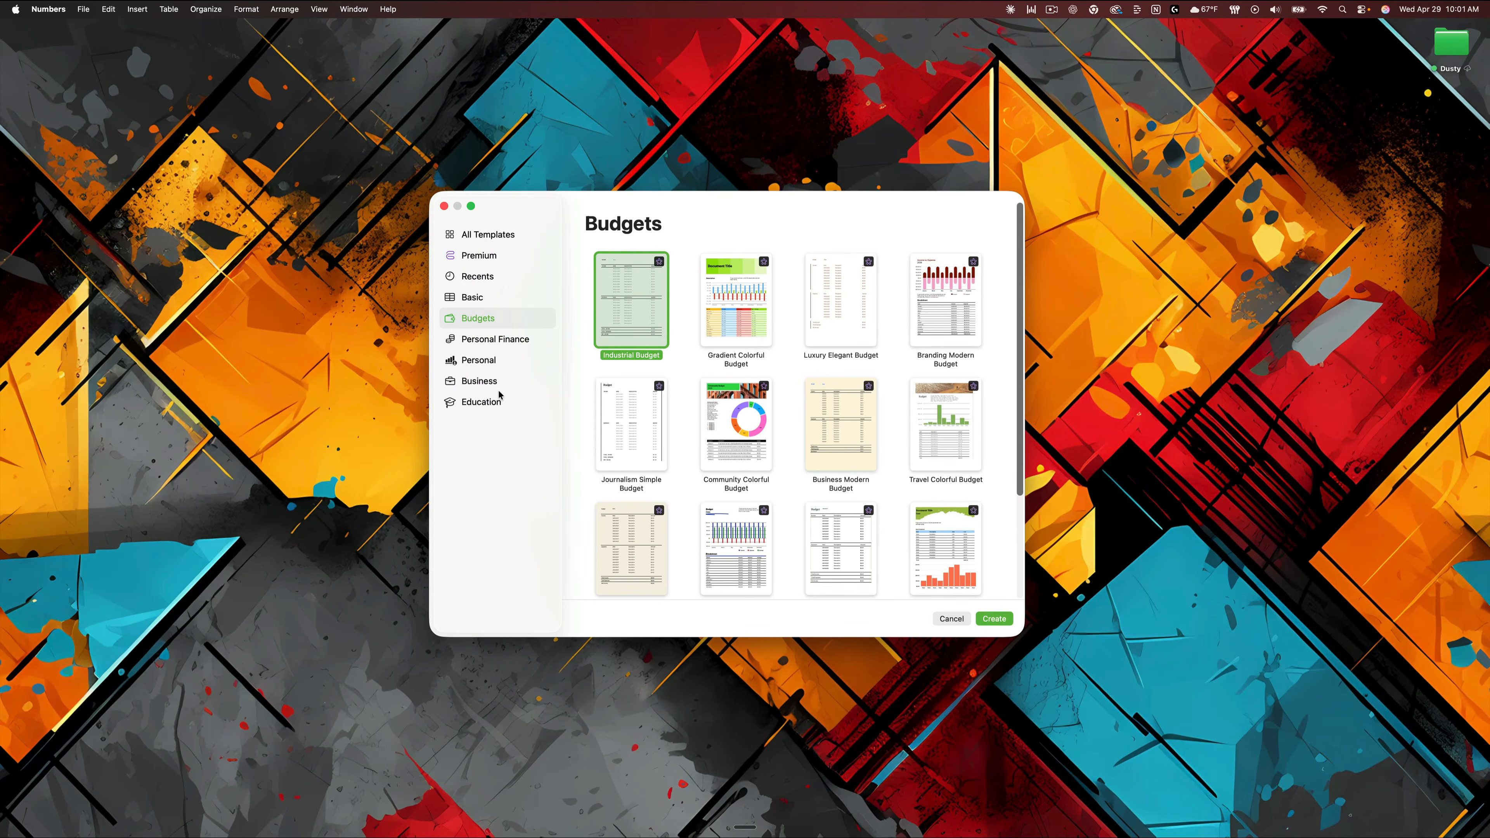
{"action": "left_click", "coordinate": [481, 298]}
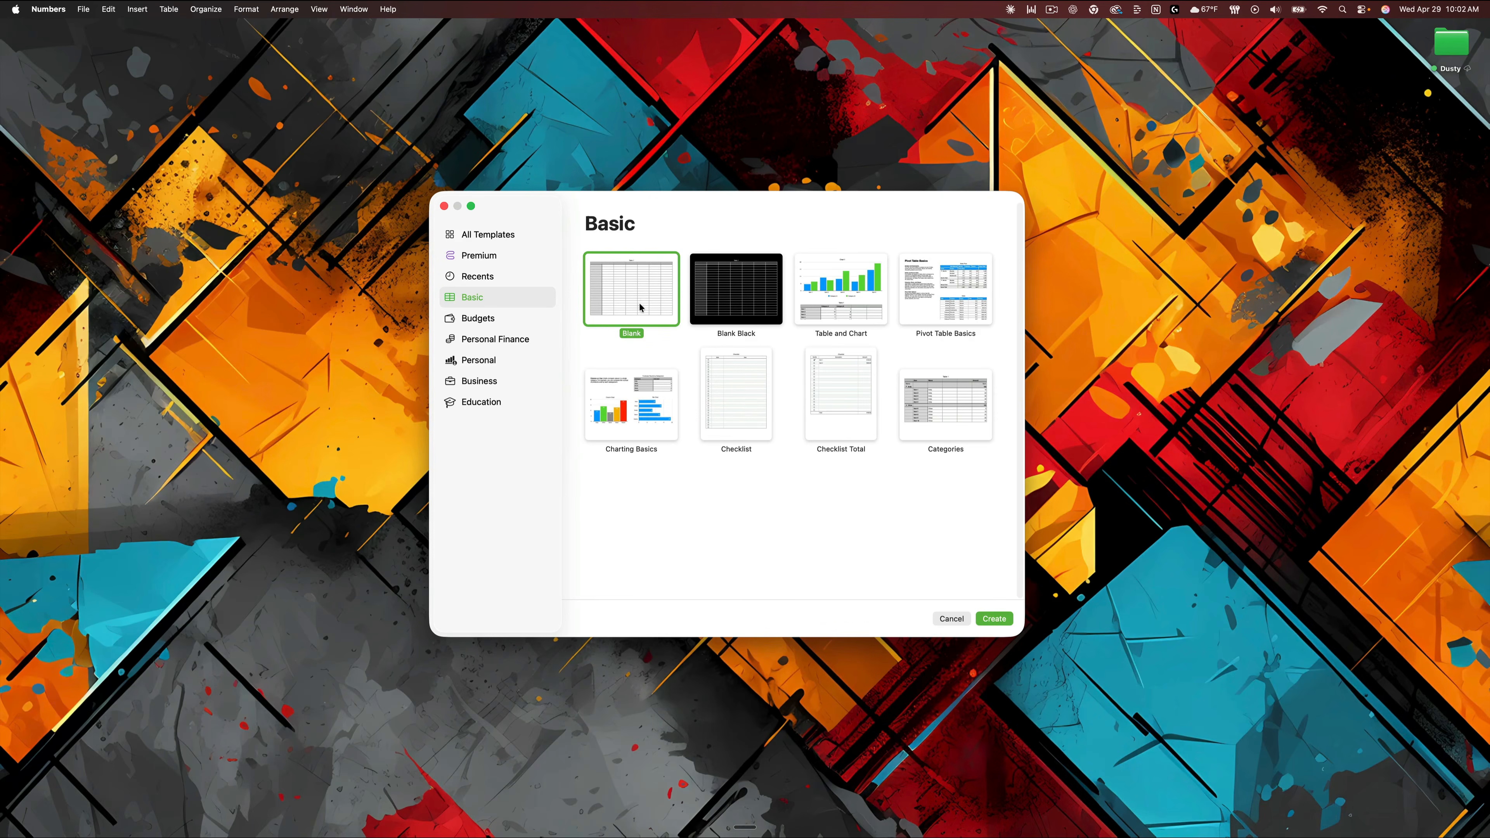
{"action": "double_click", "coordinate": [630, 293]}
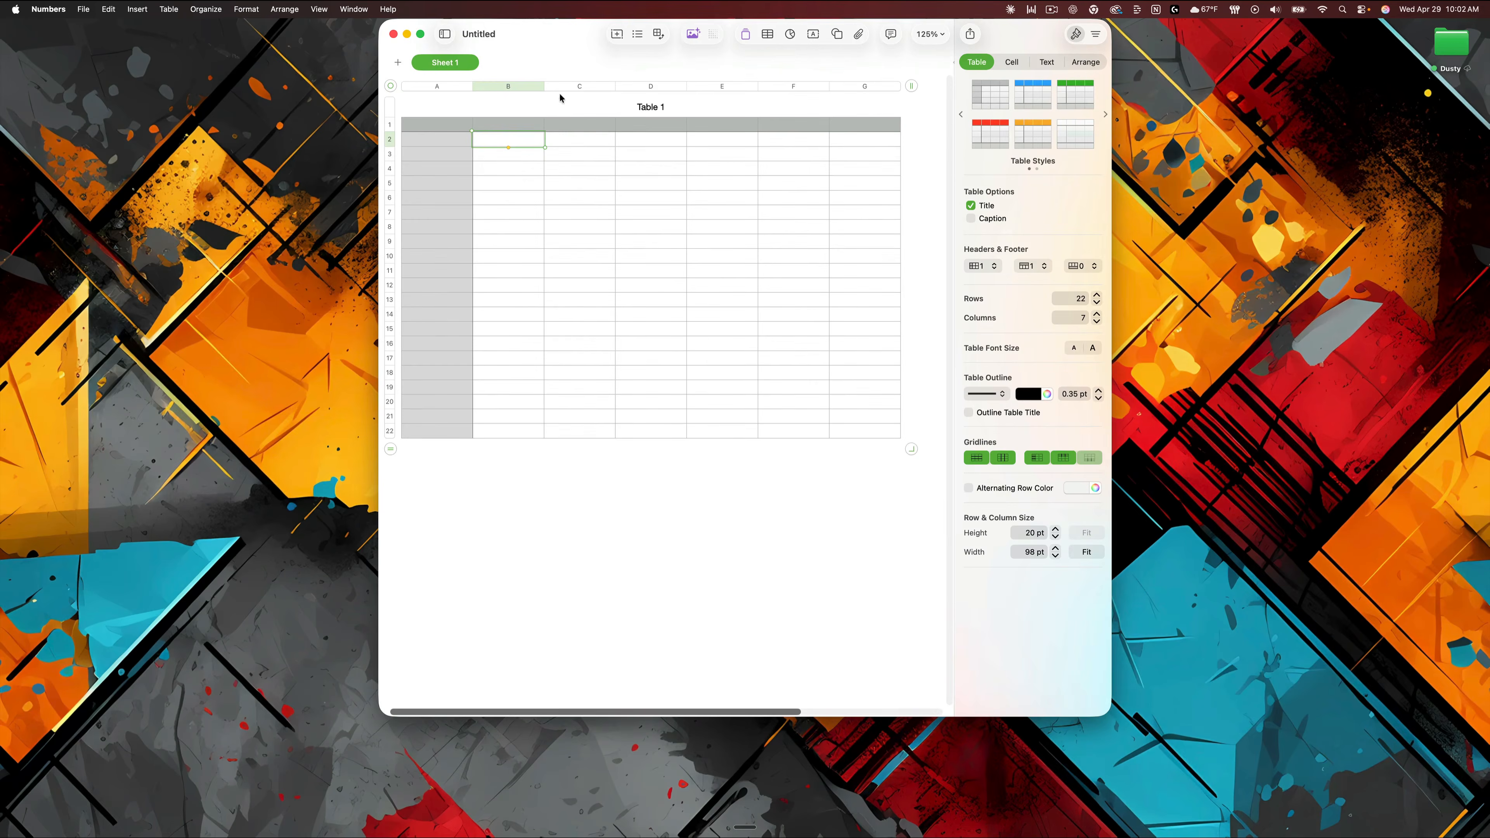
Enlarge the spreadsheet window to fill the desktop, trying out tiling it to the desktop's left half.
{"action": "left_click_drag", "start_coordinate": [558, 38], "coordinate": [407, 96]}
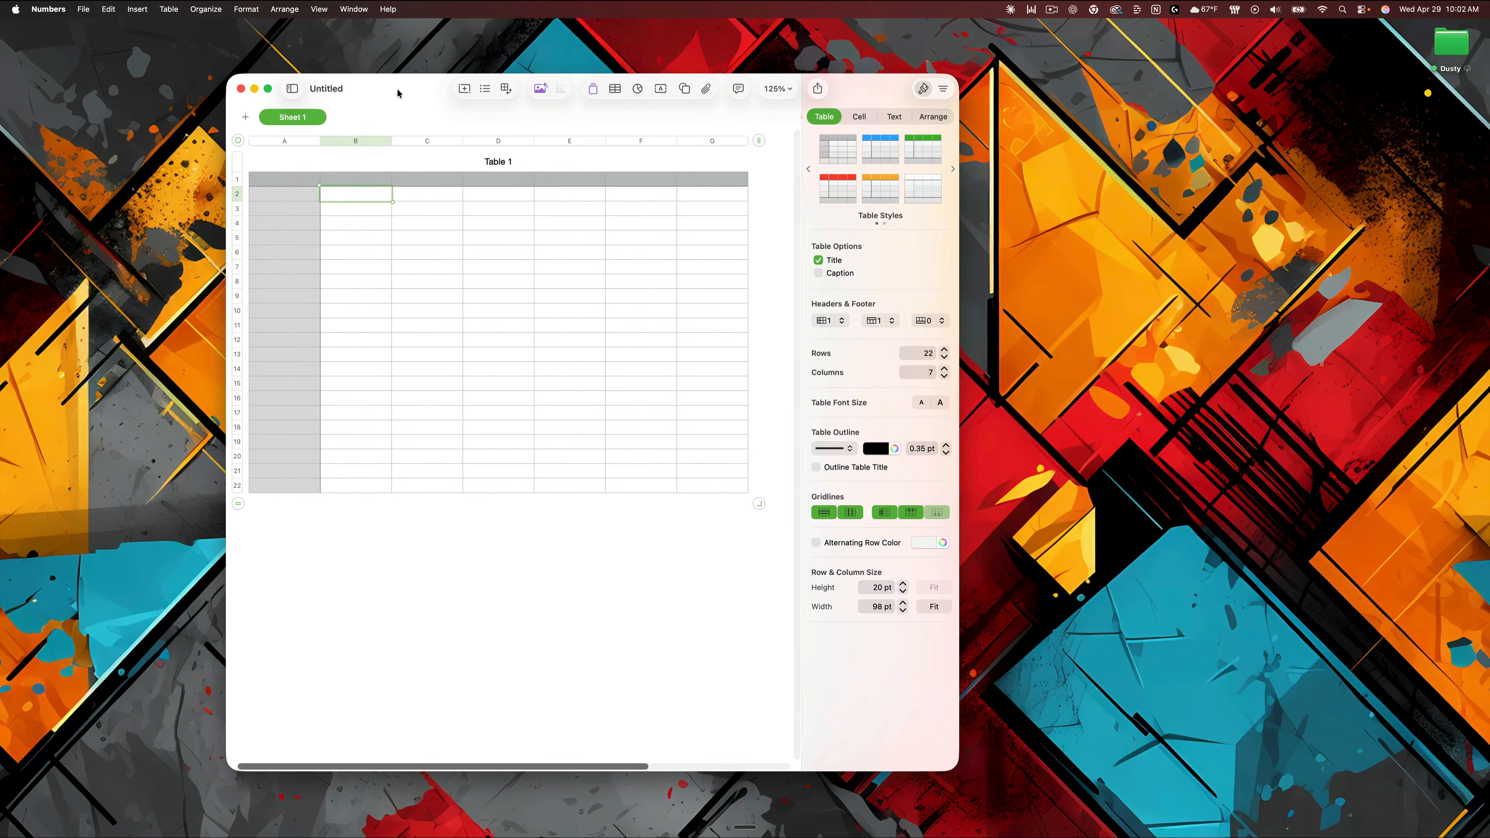
{"action": "double_click", "coordinate": [399, 92]}
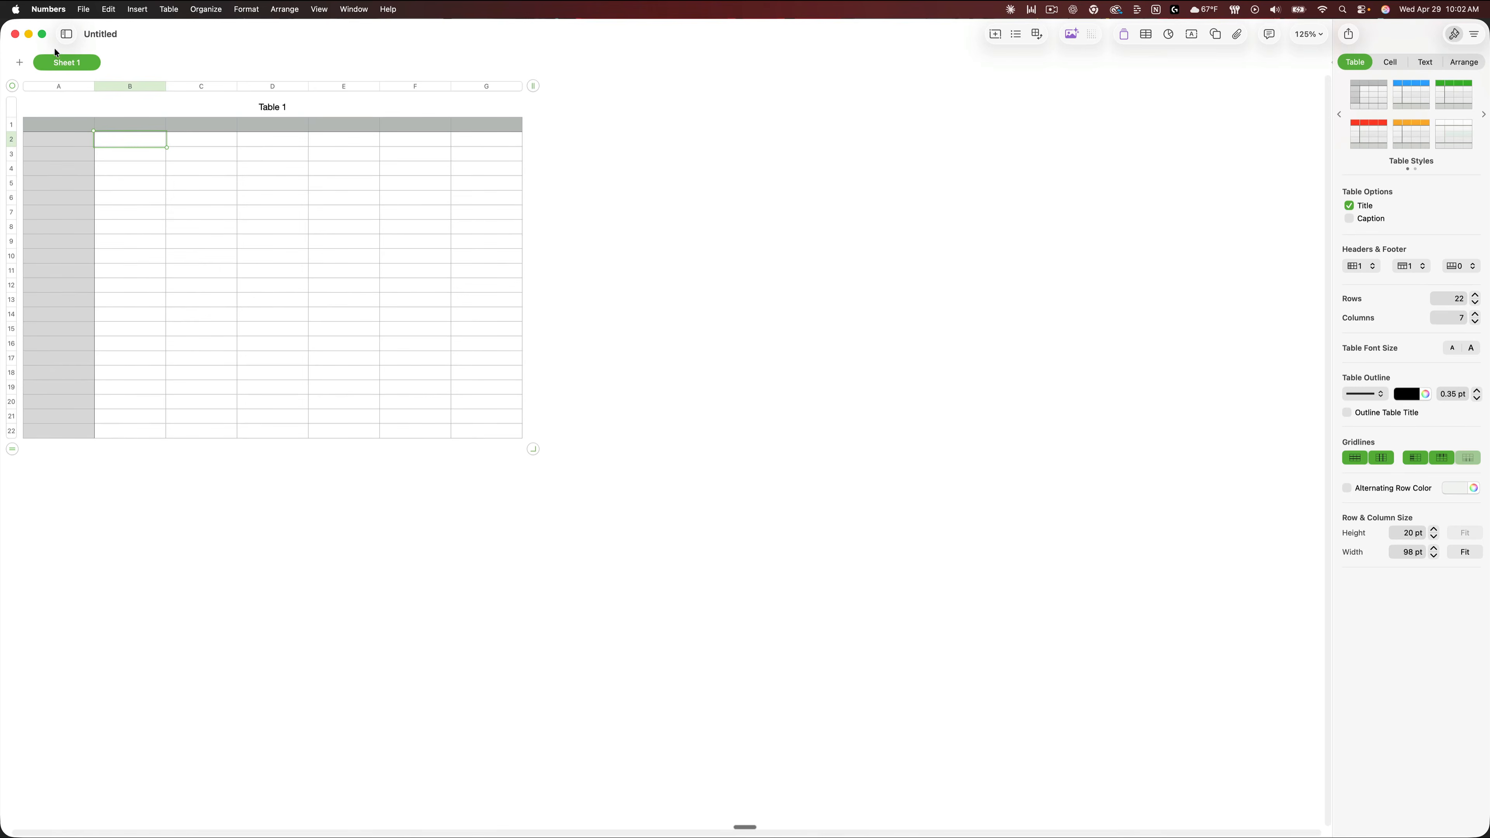
{"action": "mouse_move", "coordinate": [44, 36]}
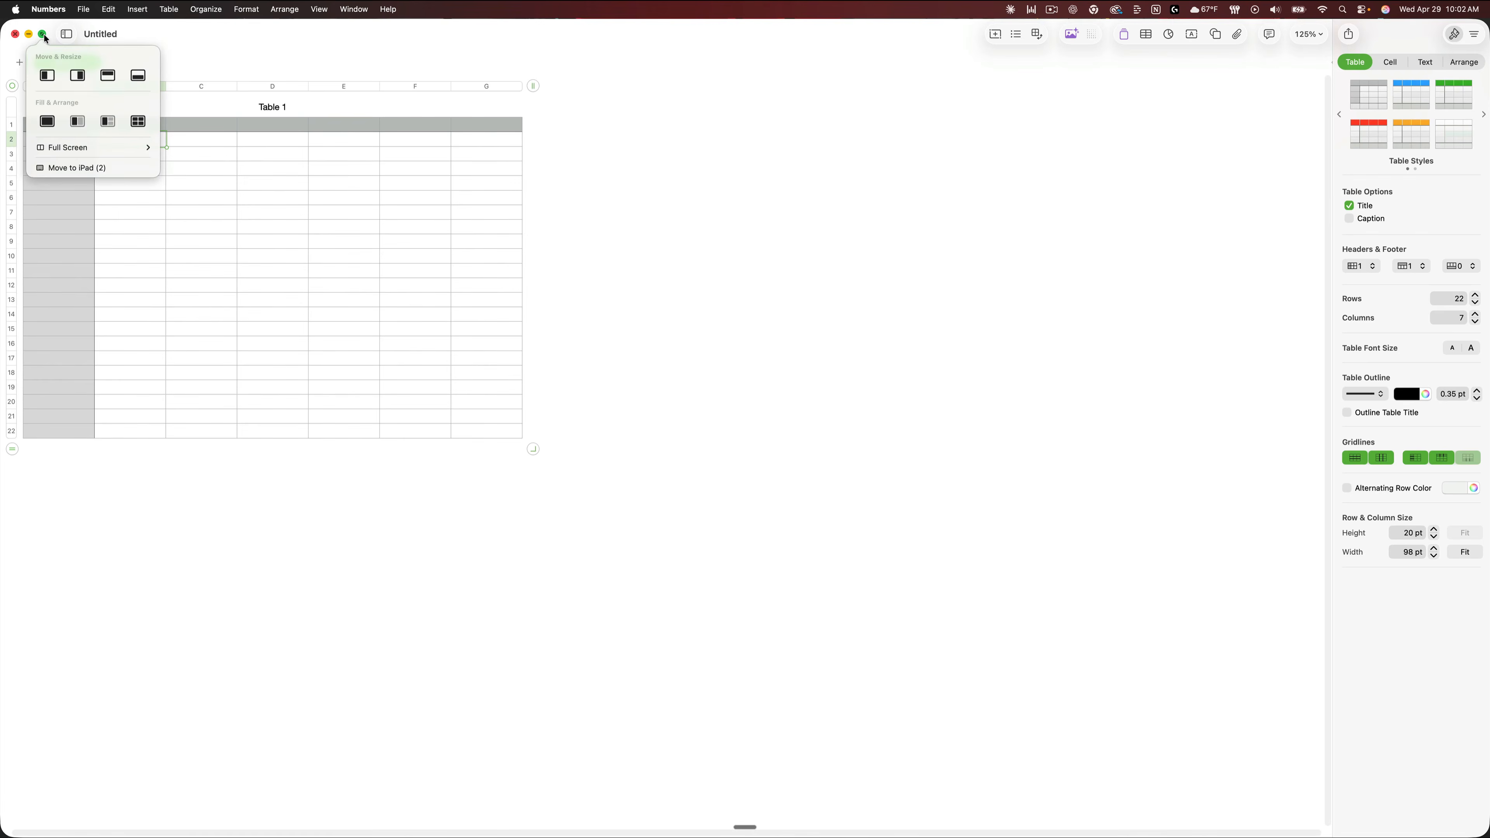
{"action": "left_click", "coordinate": [48, 75]}
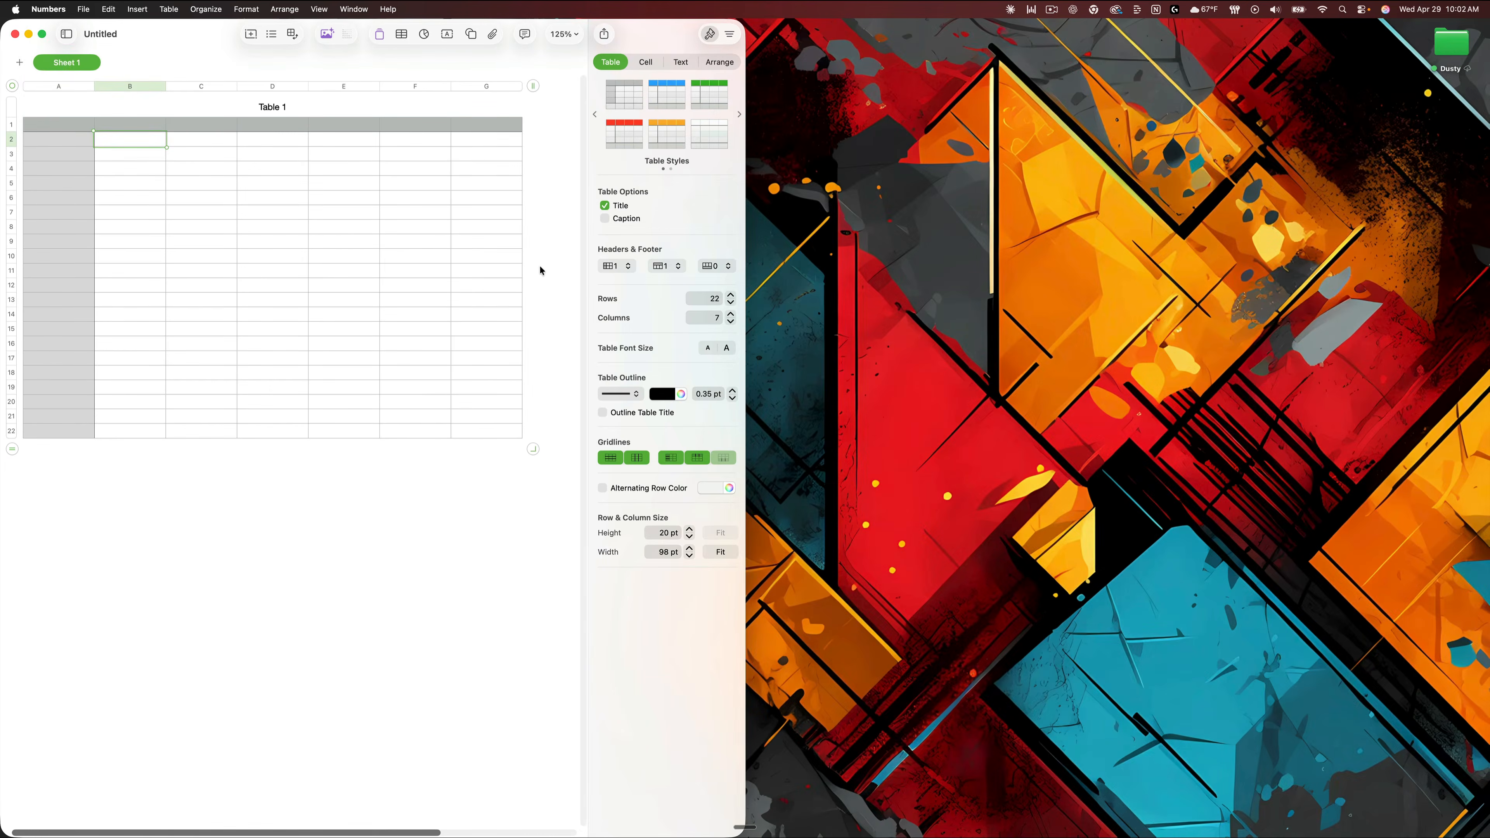
{"action": "double_click", "coordinate": [203, 37]}
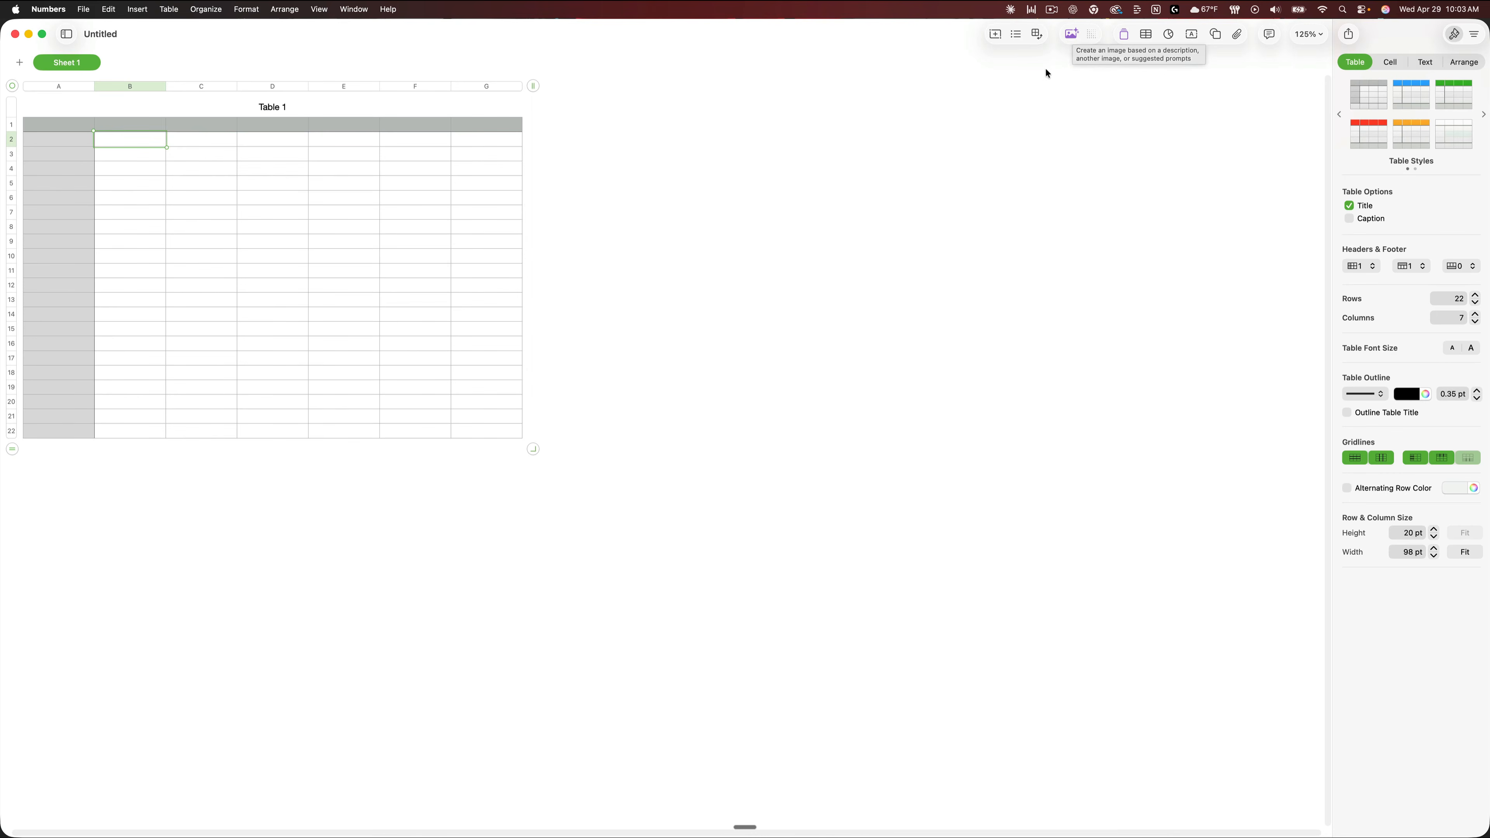
Add a second sheet to the spreadsheet and undo the addition.
{"action": "left_click", "coordinate": [996, 36]}
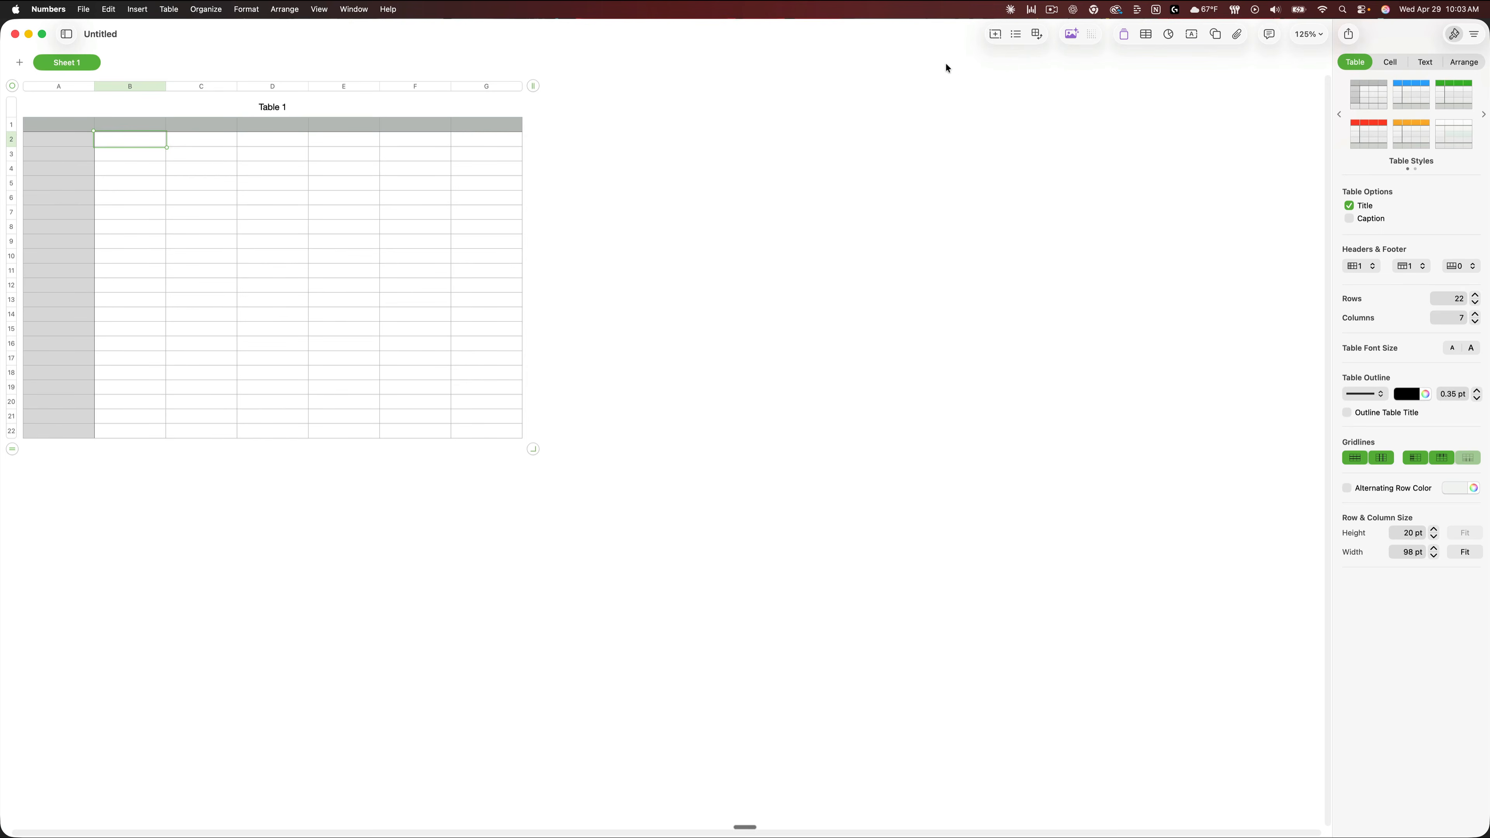
{"action": "left_click", "coordinate": [19, 63]}
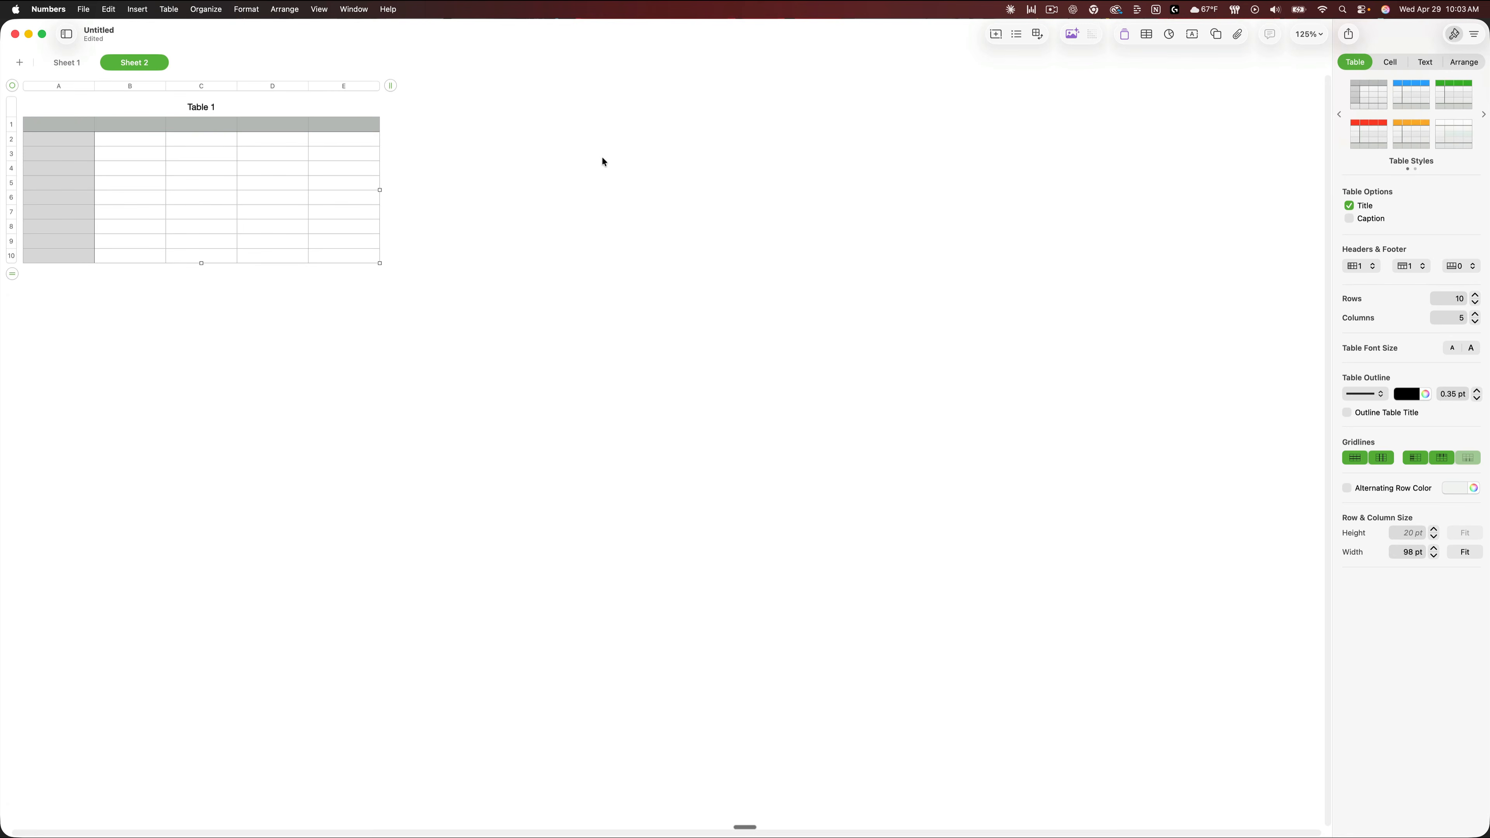
{"action": "key", "text": "super+z"}
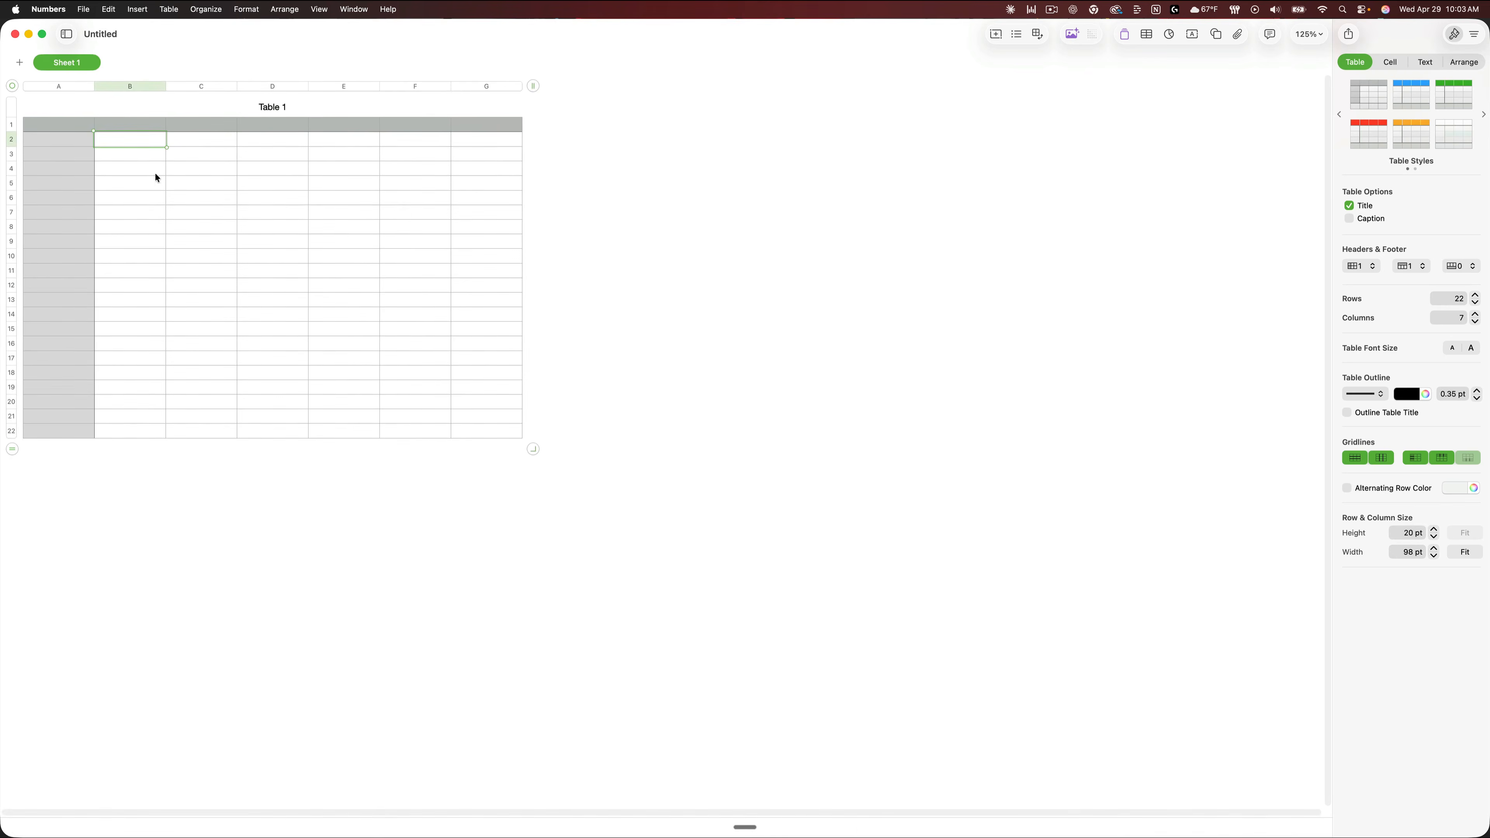
Enter the sample text "Asjdfkla;s" in cell D10 of Table 1 and undo the entry.
{"action": "left_click", "coordinate": [270, 260]}
{"action": "type", "text": "Asjdfkla;s"}
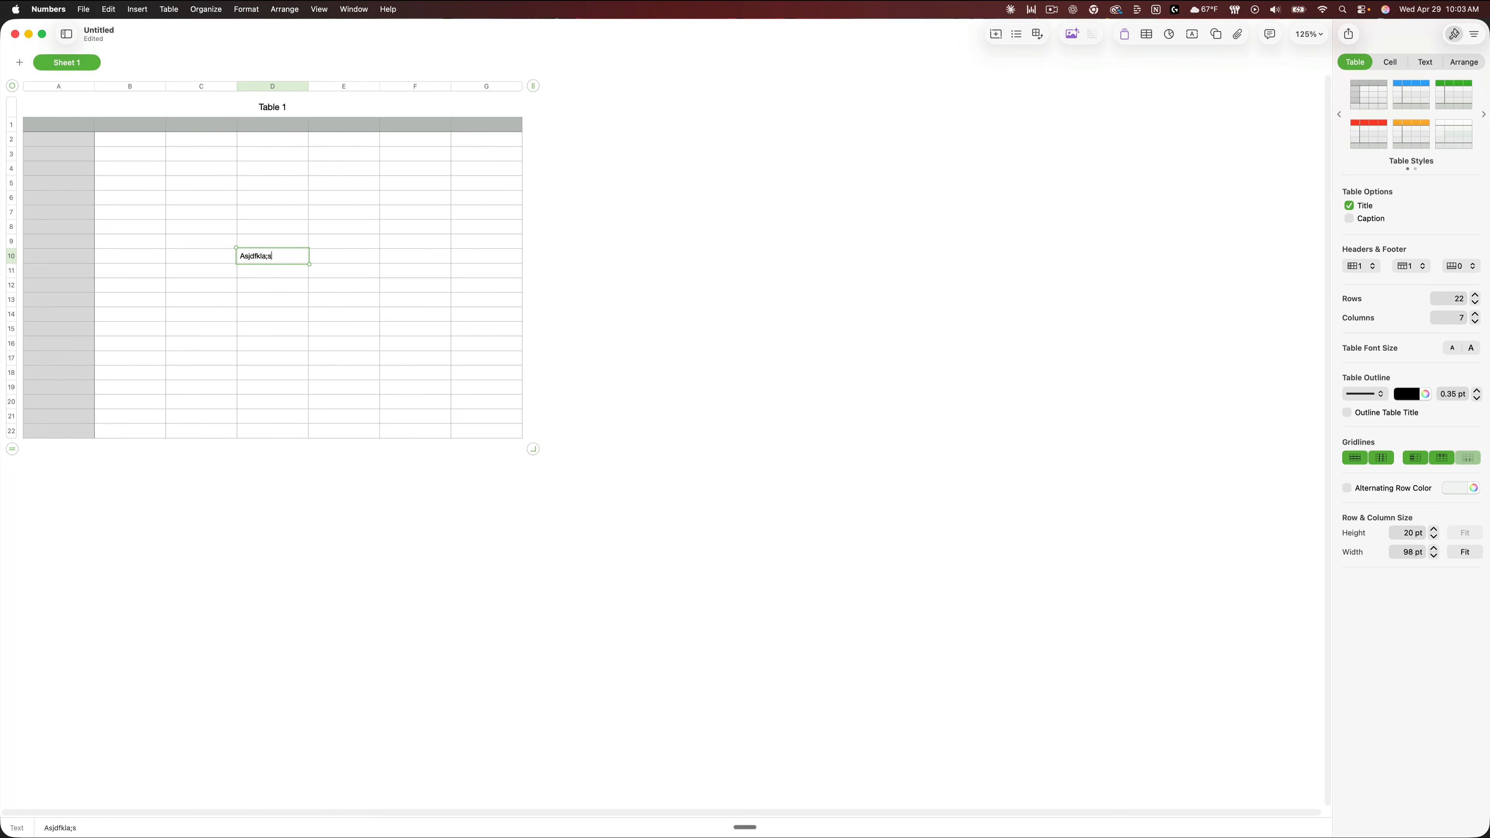
{"action": "key", "text": "Return"}
{"action": "key", "text": "super+z"}
{"action": "key", "text": "super+z"}
View the options available for Sheet 1 and dismiss them.
{"action": "left_click", "coordinate": [92, 63]}
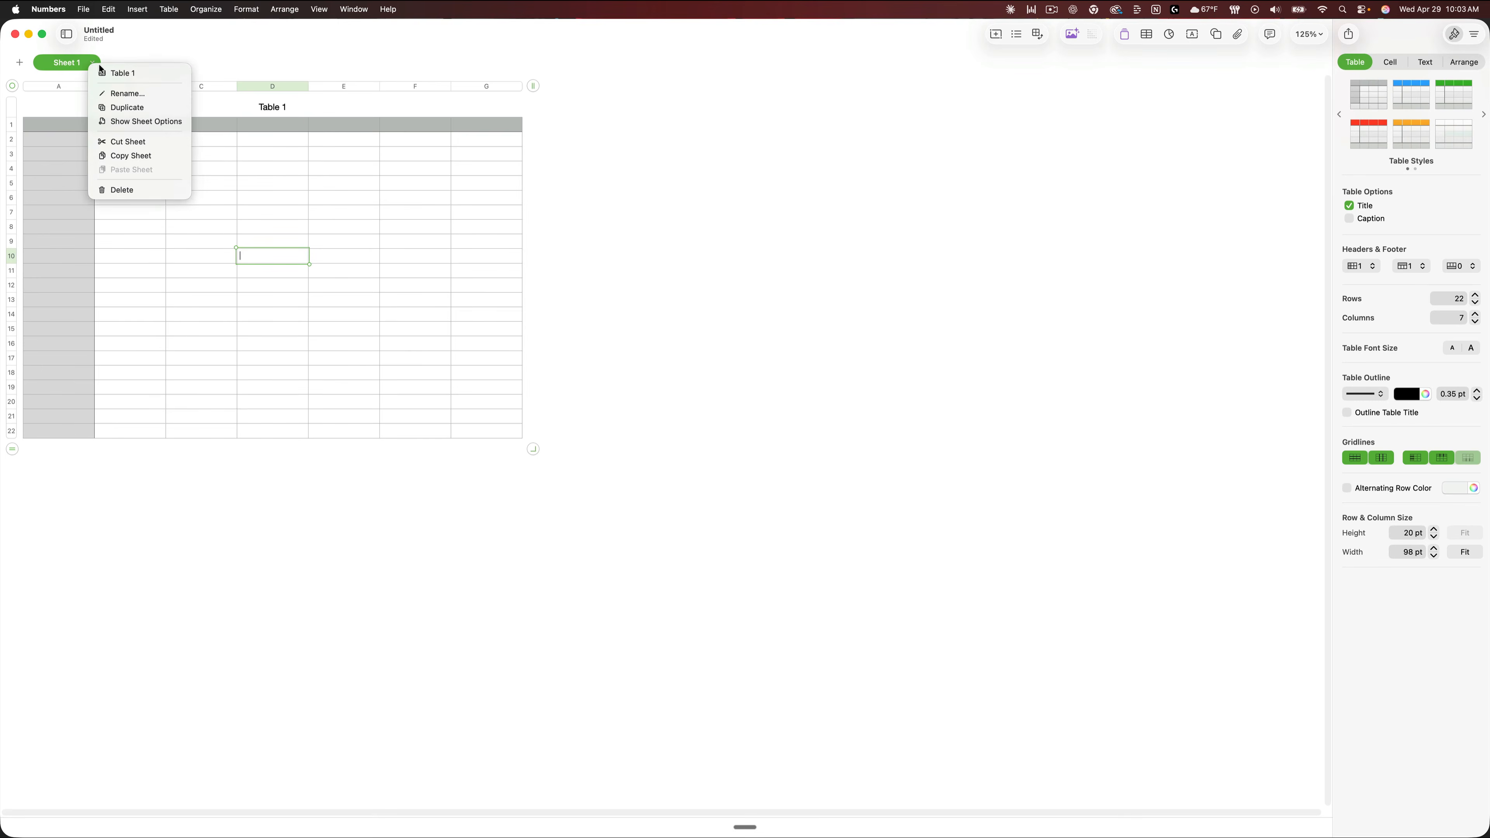
{"action": "left_click", "coordinate": [677, 241]}
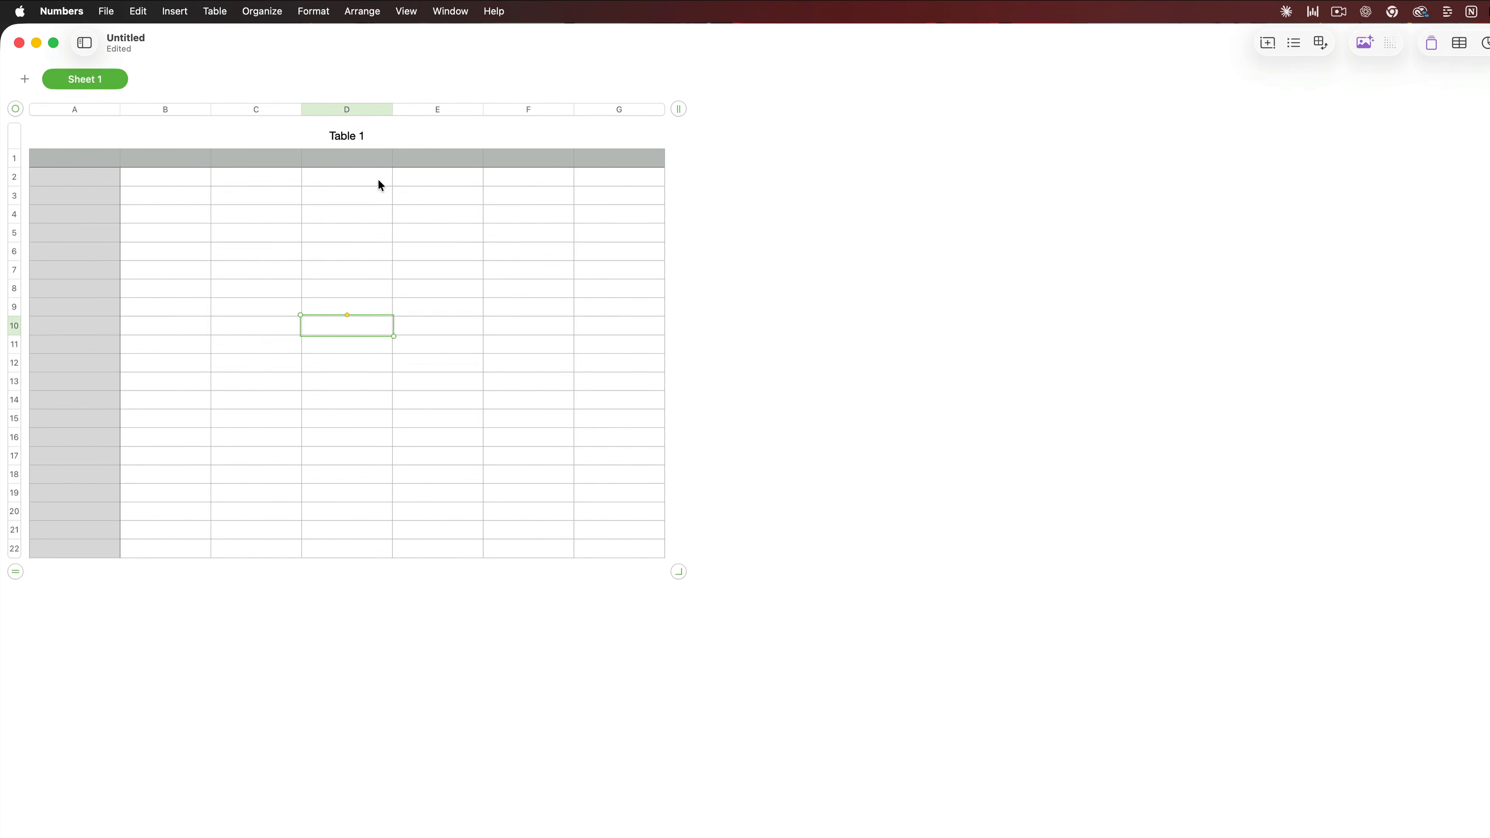
Add three more sheets to the spreadsheet and switch between them, finishing on Sheet 4.
{"action": "left_click", "coordinate": [24, 79]}
{"action": "left_click", "coordinate": [25, 78]}
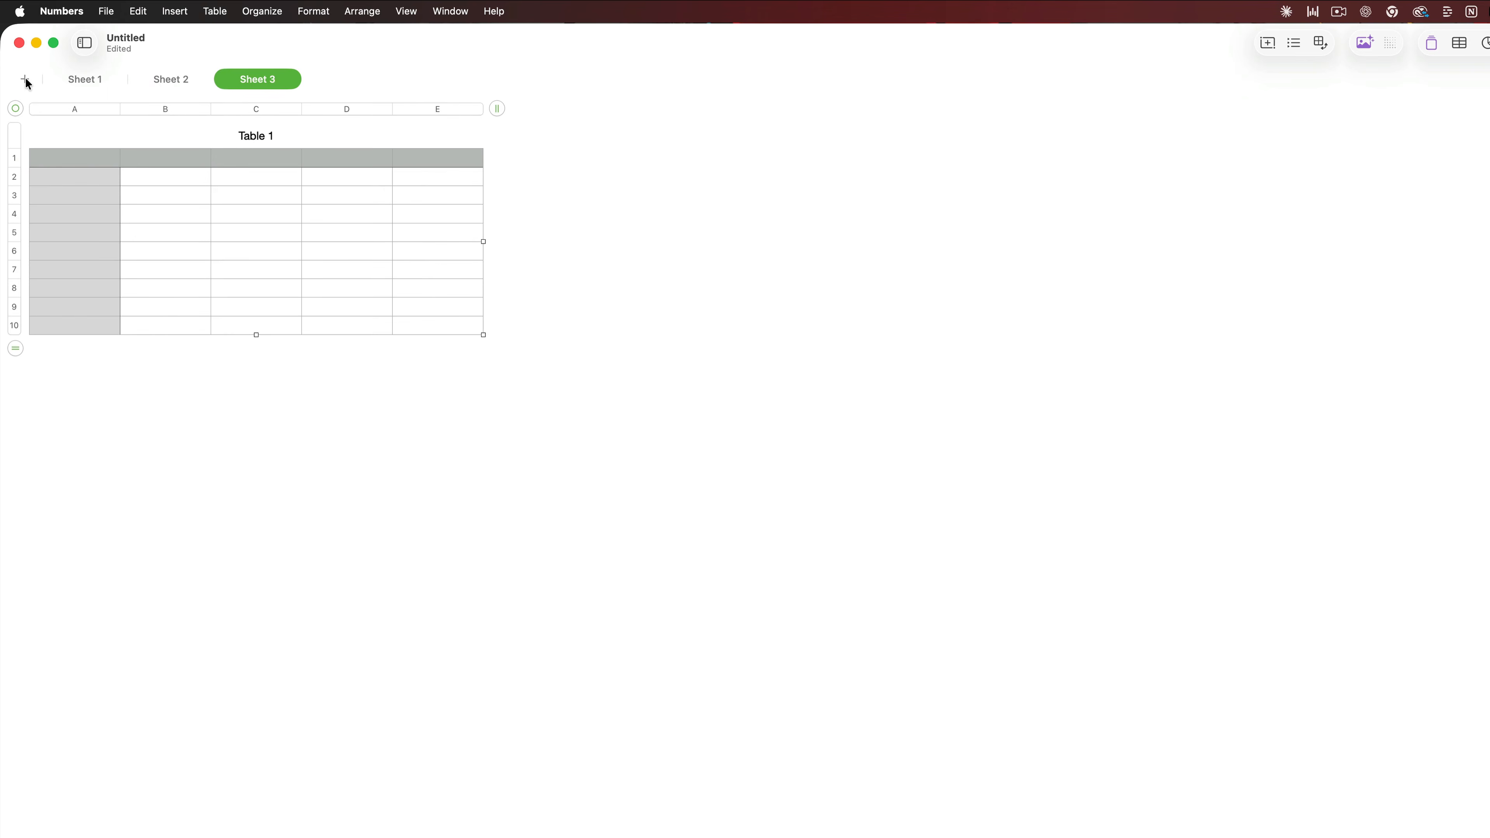
{"action": "left_click", "coordinate": [25, 79]}
{"action": "left_click", "coordinate": [250, 82]}
{"action": "left_click", "coordinate": [170, 78]}
{"action": "left_click", "coordinate": [262, 80]}
{"action": "left_click", "coordinate": [339, 85]}
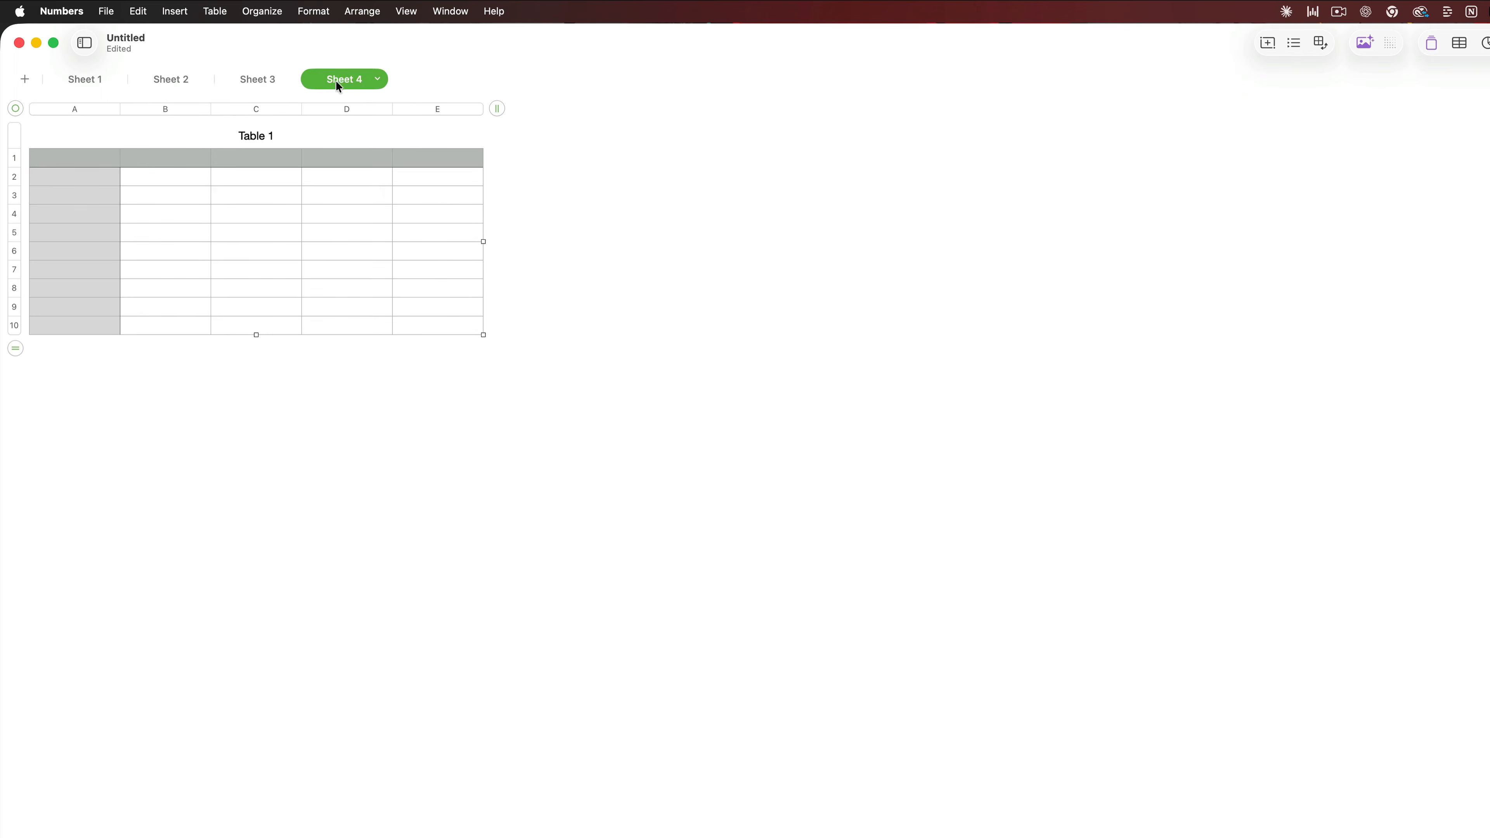
Undo the addition of the three extra sheets.
{"action": "key", "text": "super+z"}
{"action": "key", "text": "super+z"}
{"action": "key", "text": "super+z"}
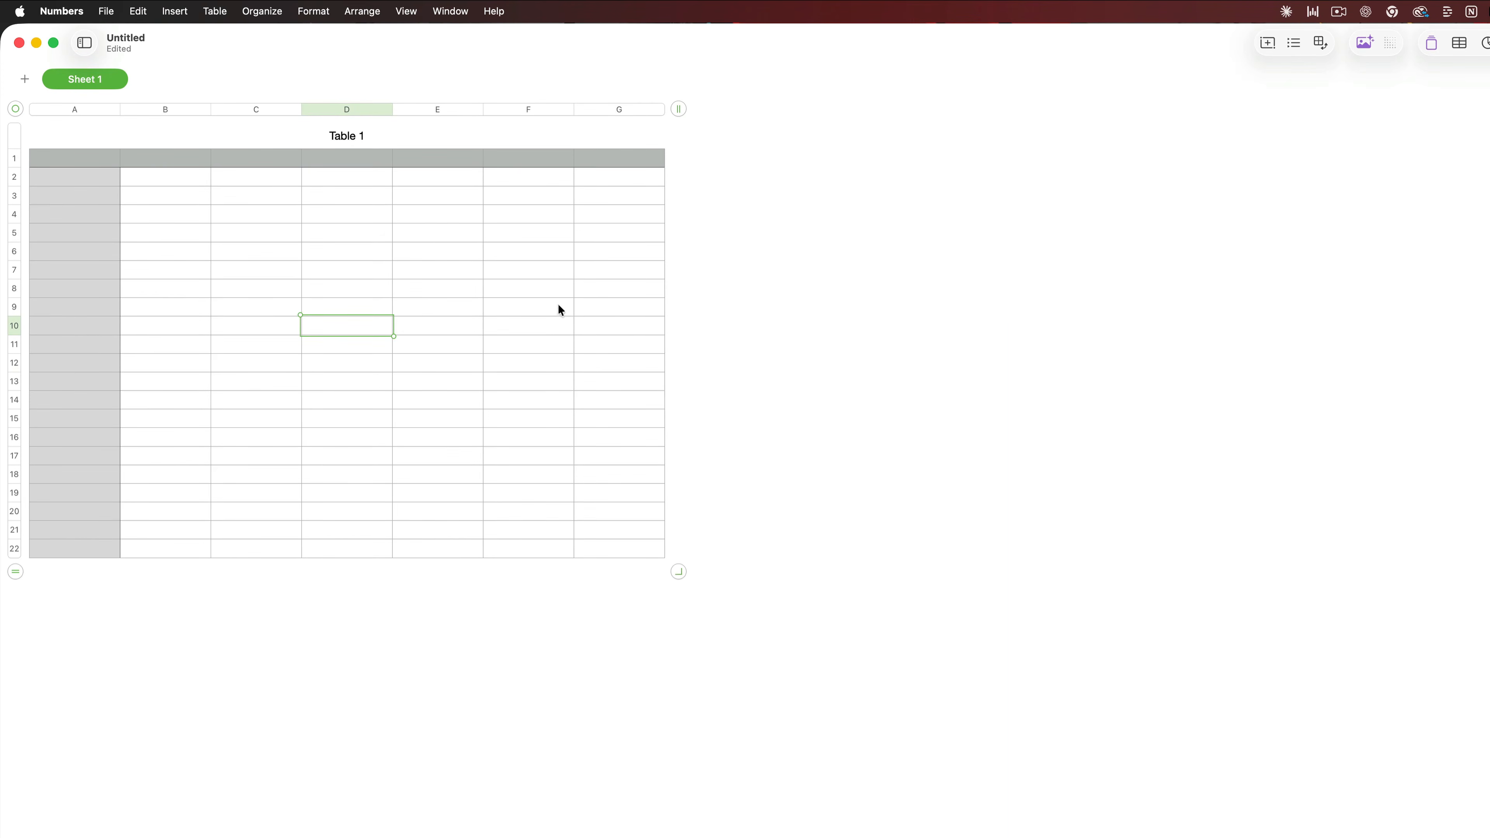
Try out selecting in Table 1 with cell D9, the whole of column G and cell G9.
{"action": "left_click", "coordinate": [313, 304]}
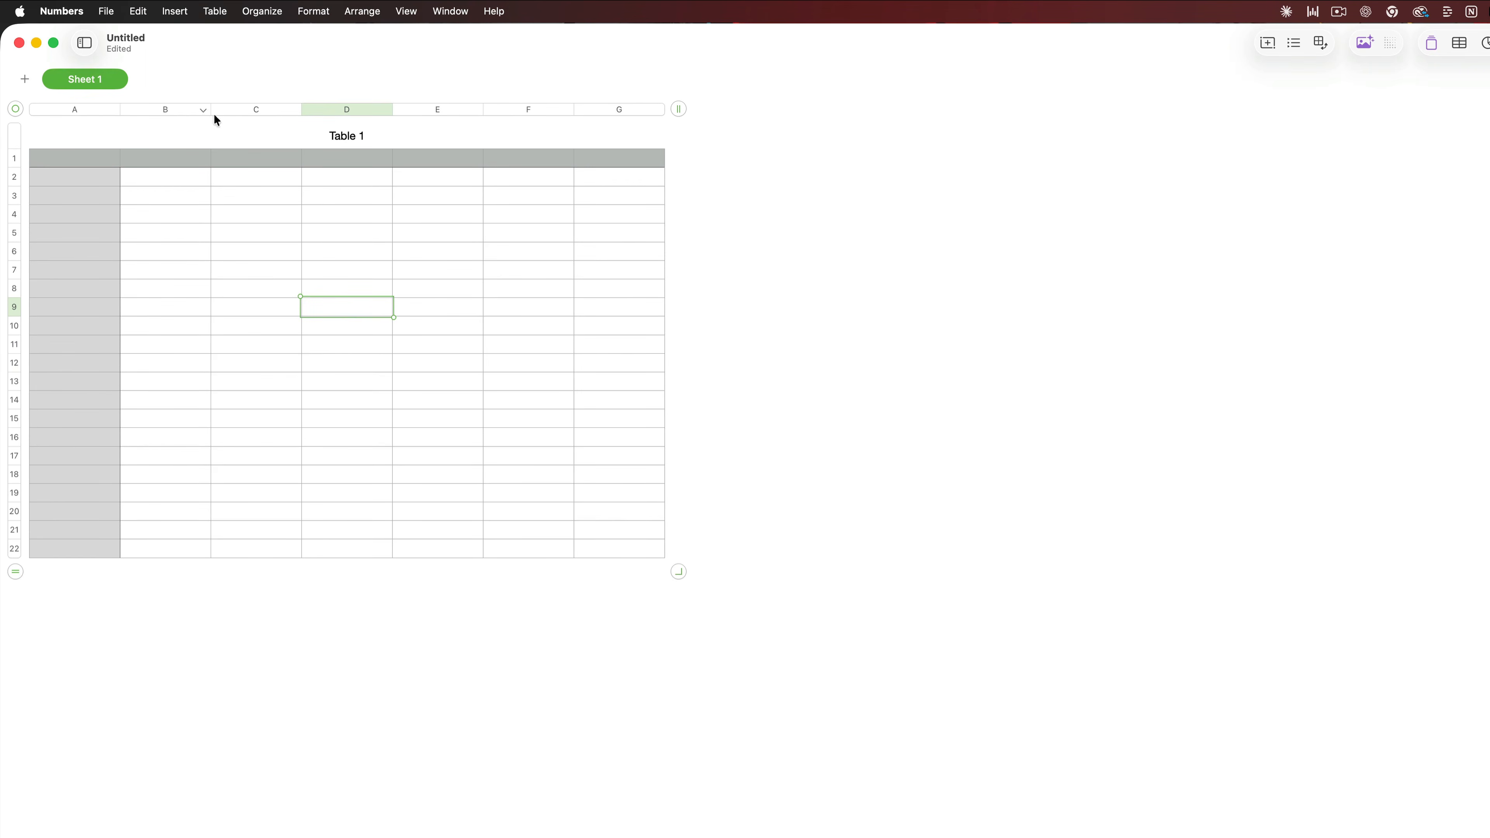
{"action": "left_click", "coordinate": [620, 109]}
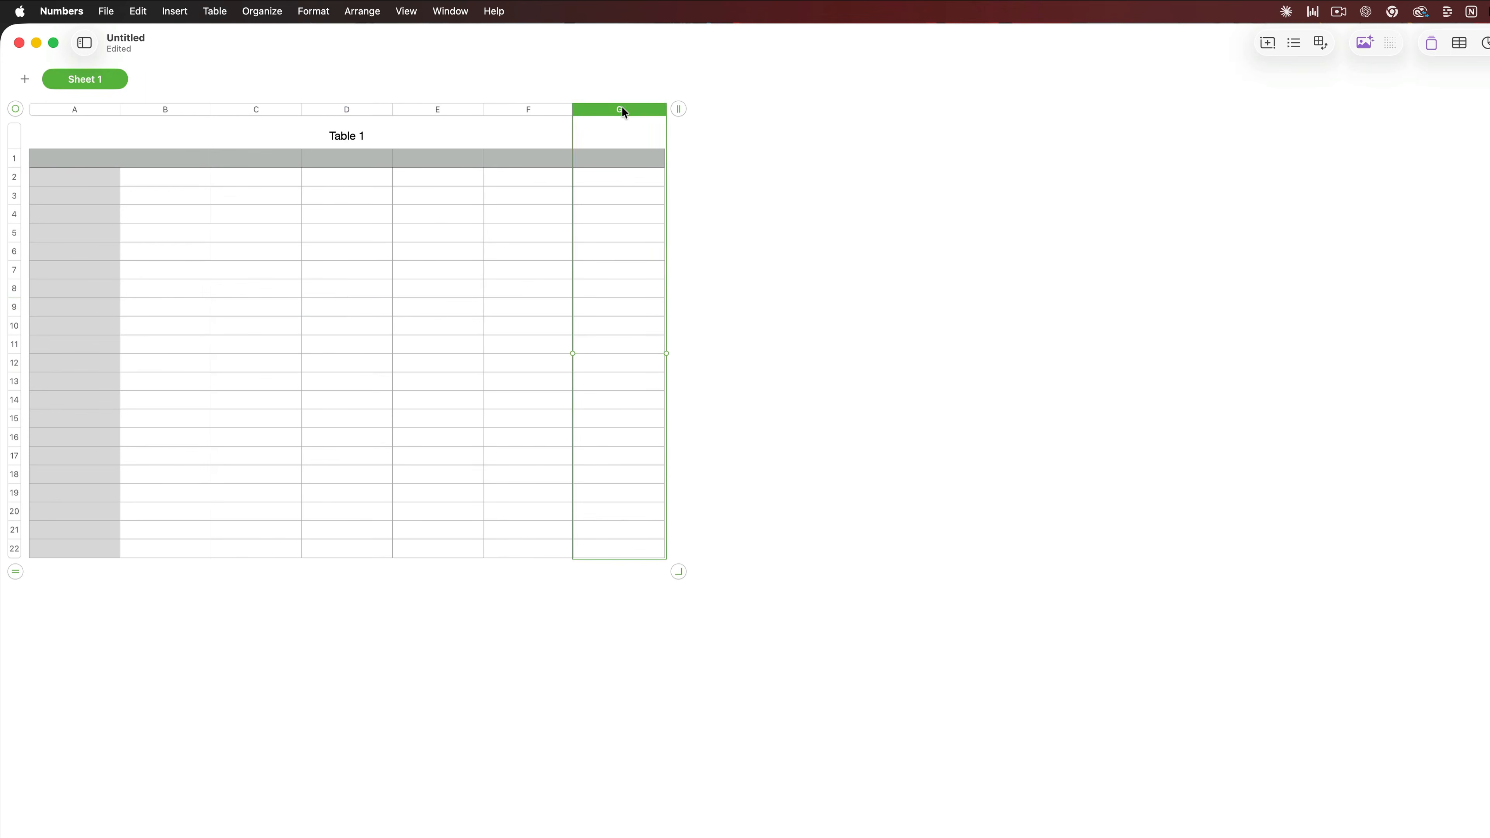
{"action": "left_click", "coordinate": [615, 305]}
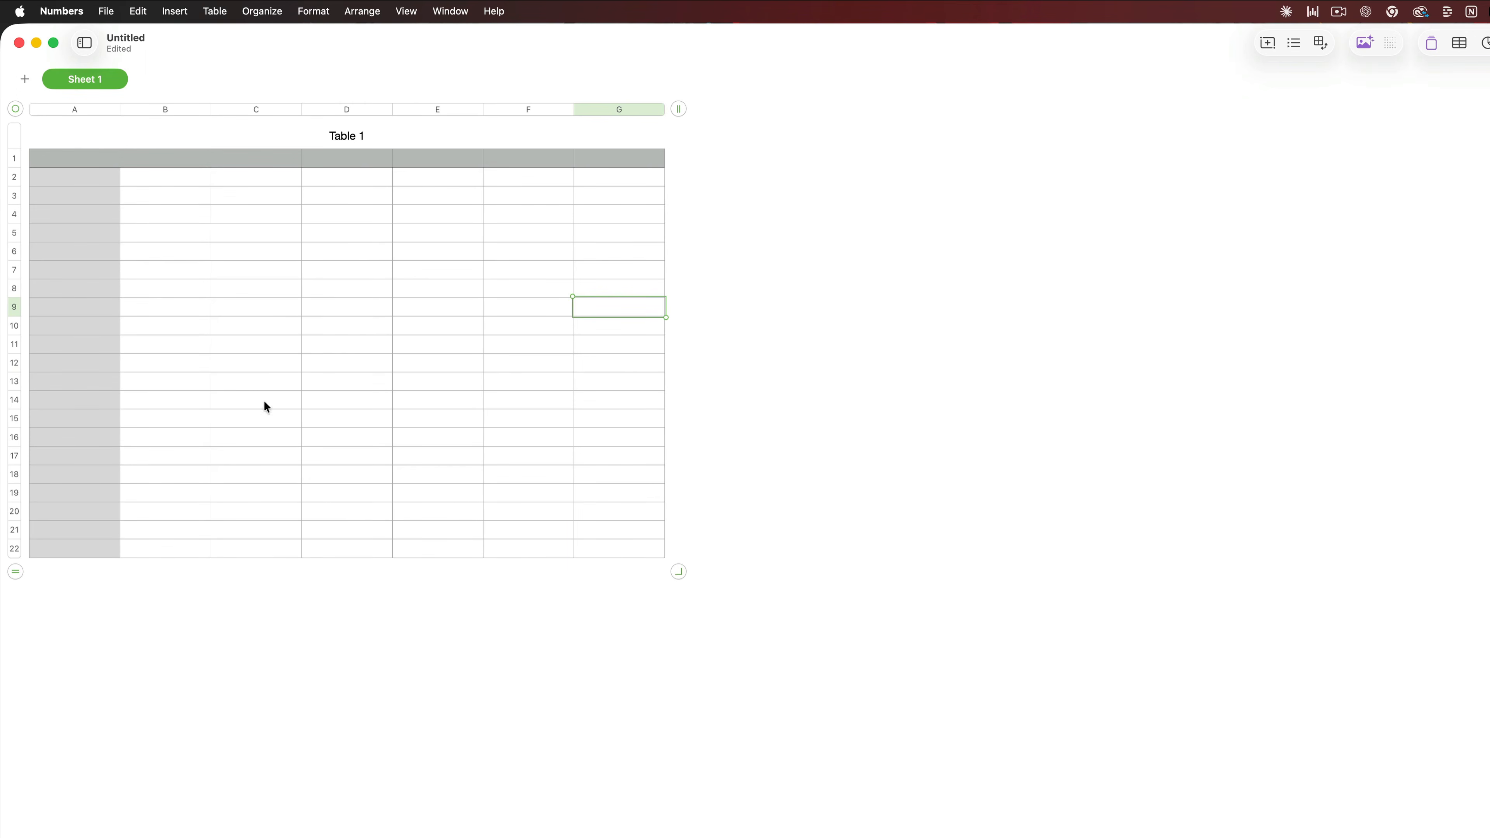
Enter the text "Paste" in cell B5 of Table 1.
{"action": "left_click", "coordinate": [163, 239]}
{"action": "type", "text": "dfds"}
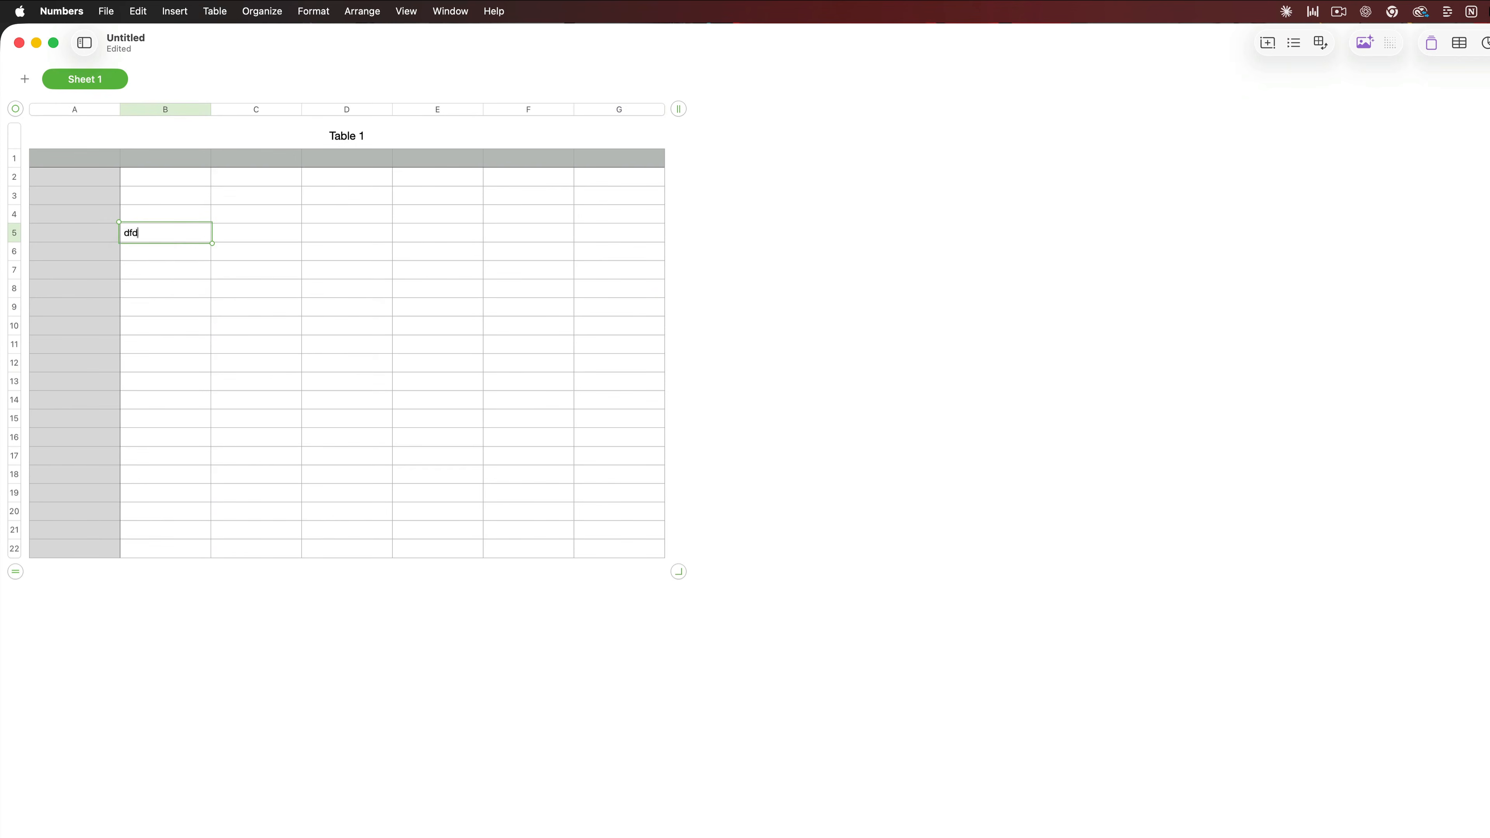
{"action": "key", "text": "BackSpace"}
{"action": "key", "text": "BackSpace"}
{"action": "key", "text": "BackSpace"}
{"action": "key", "text": "BackSpace"}
{"action": "type", "text": "Paste"}
Autofill the contents of cell B5 down to B15 and undo the fill.
{"action": "left_click_drag", "start_coordinate": [164, 243], "coordinate": [176, 419]}
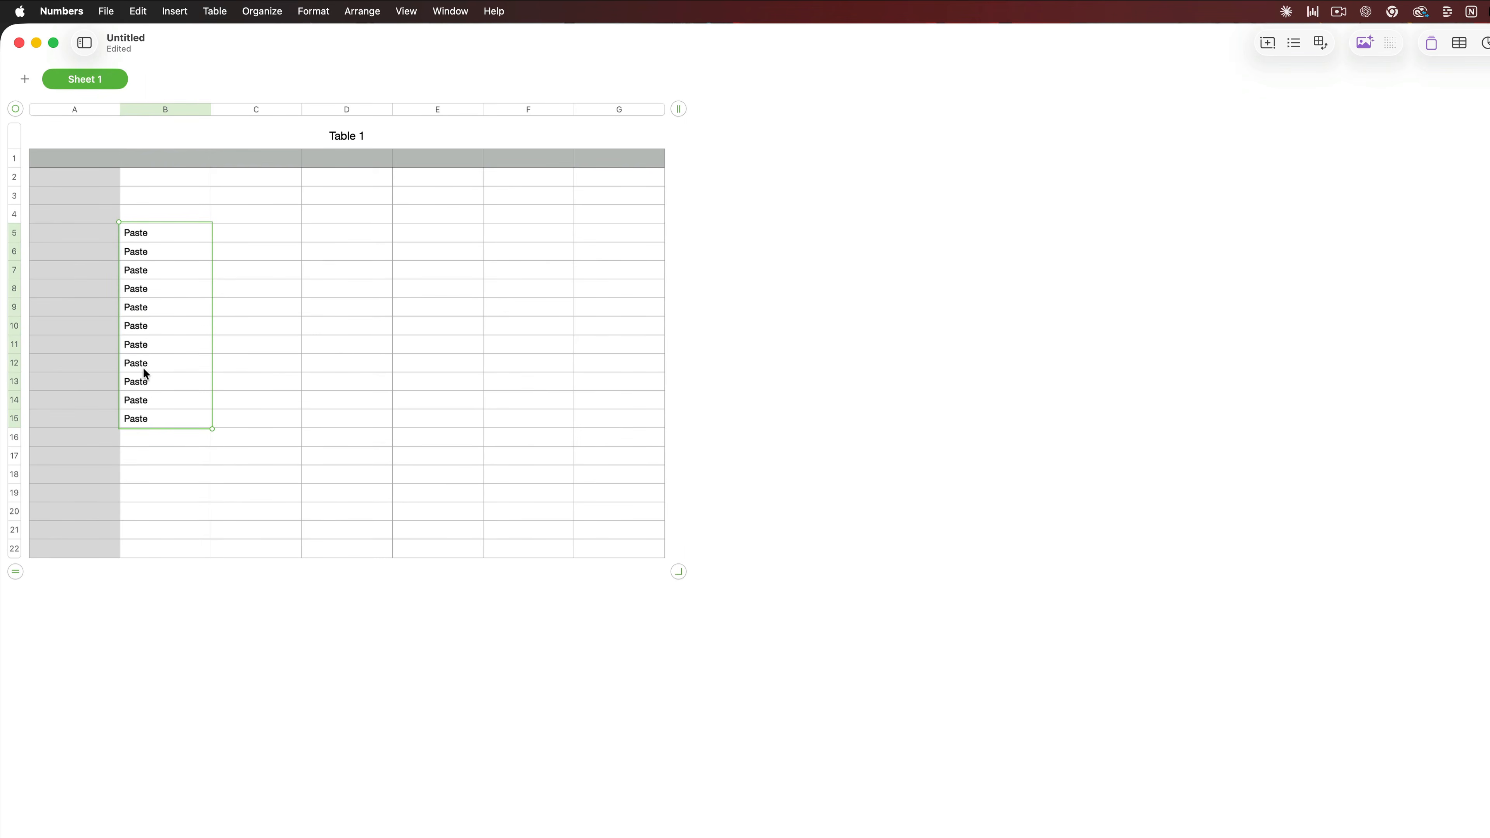
{"action": "key", "text": "super+z"}
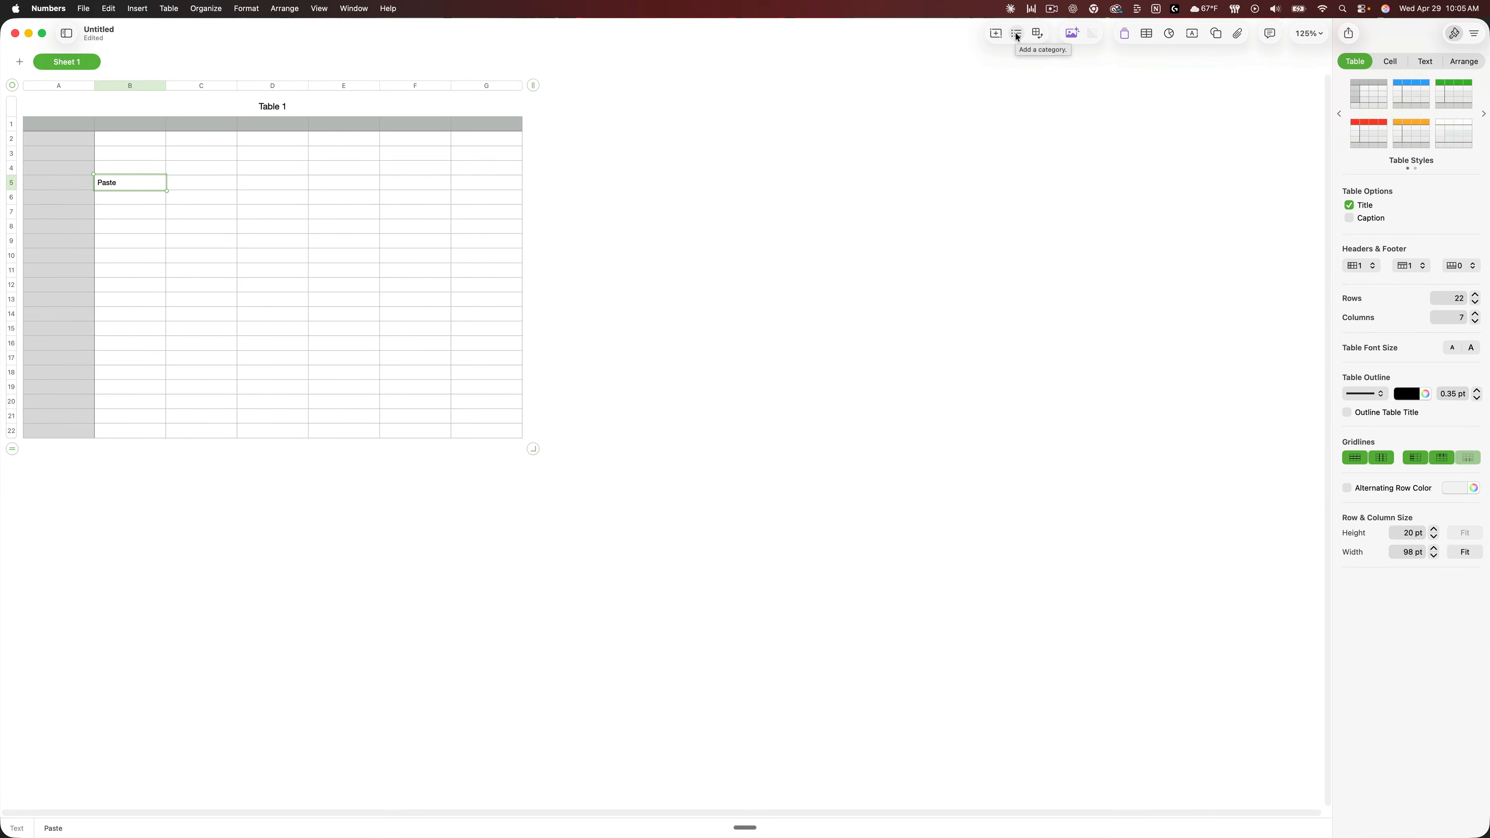
Categorize Table 1 by Column B and undo the categorization.
{"action": "left_click", "coordinate": [1016, 34]}
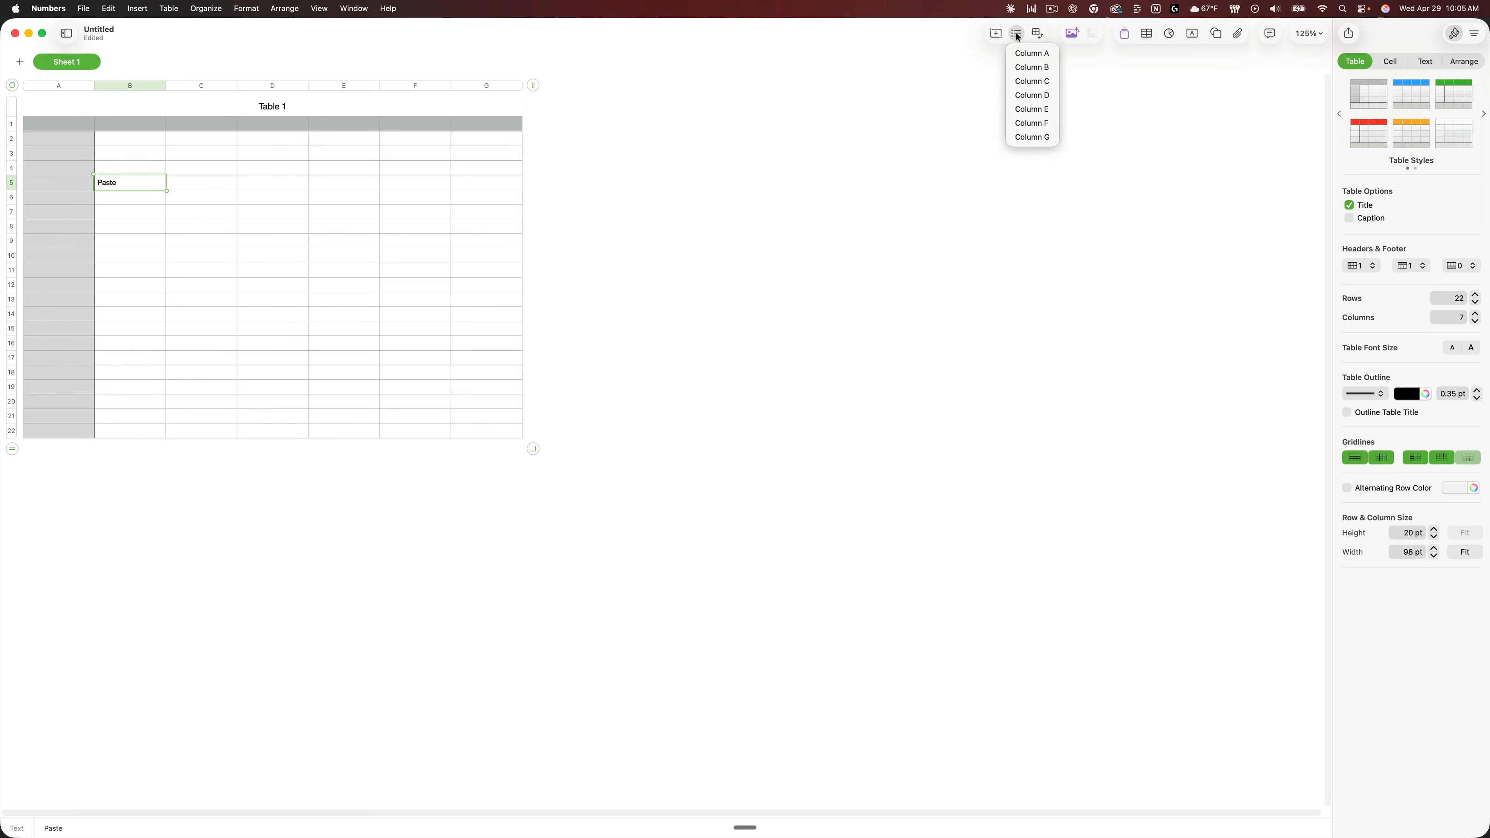
{"action": "left_click", "coordinate": [1035, 68]}
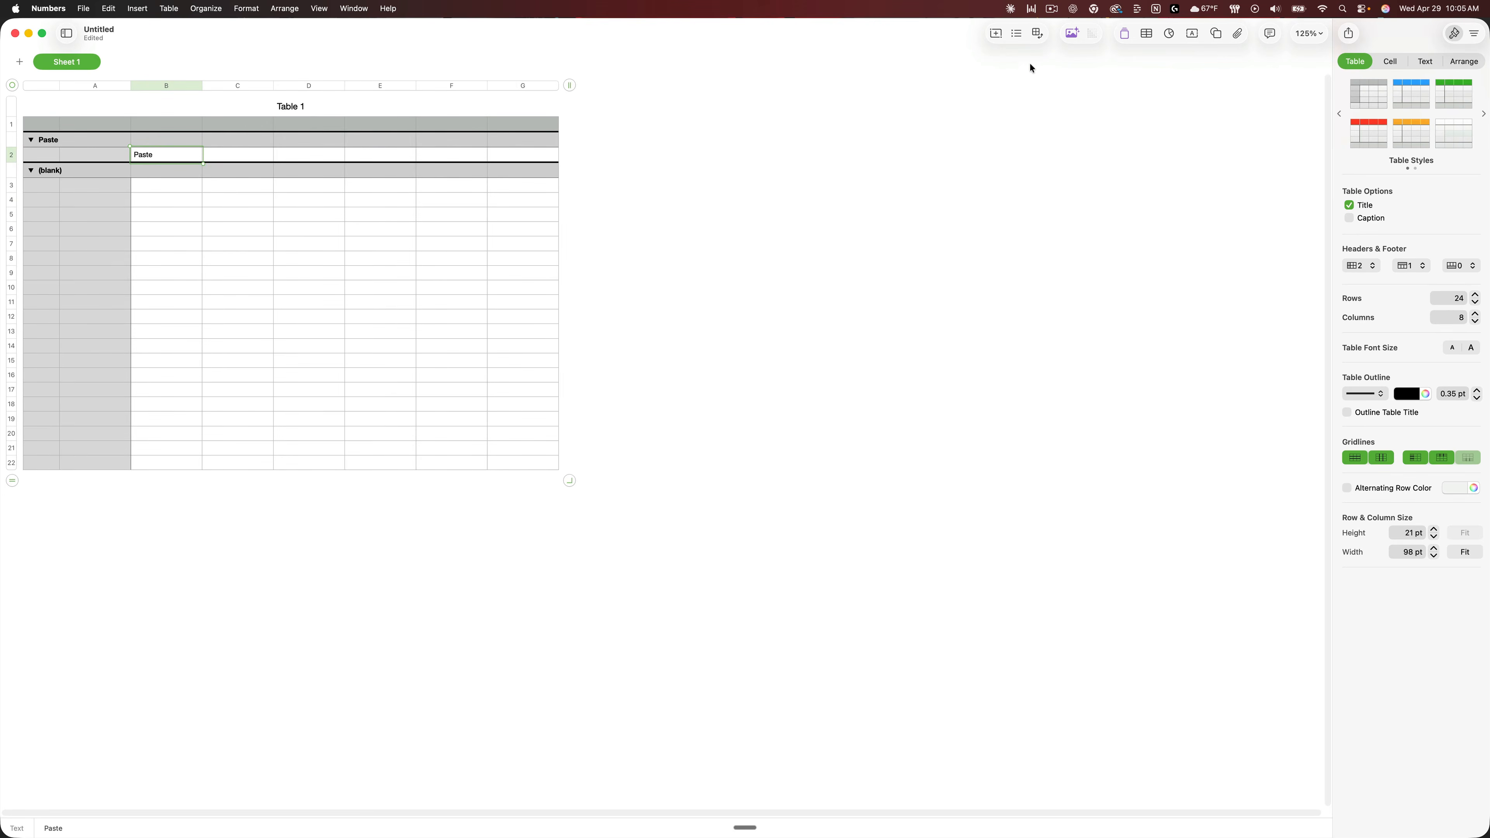
{"action": "key", "text": "super+z"}
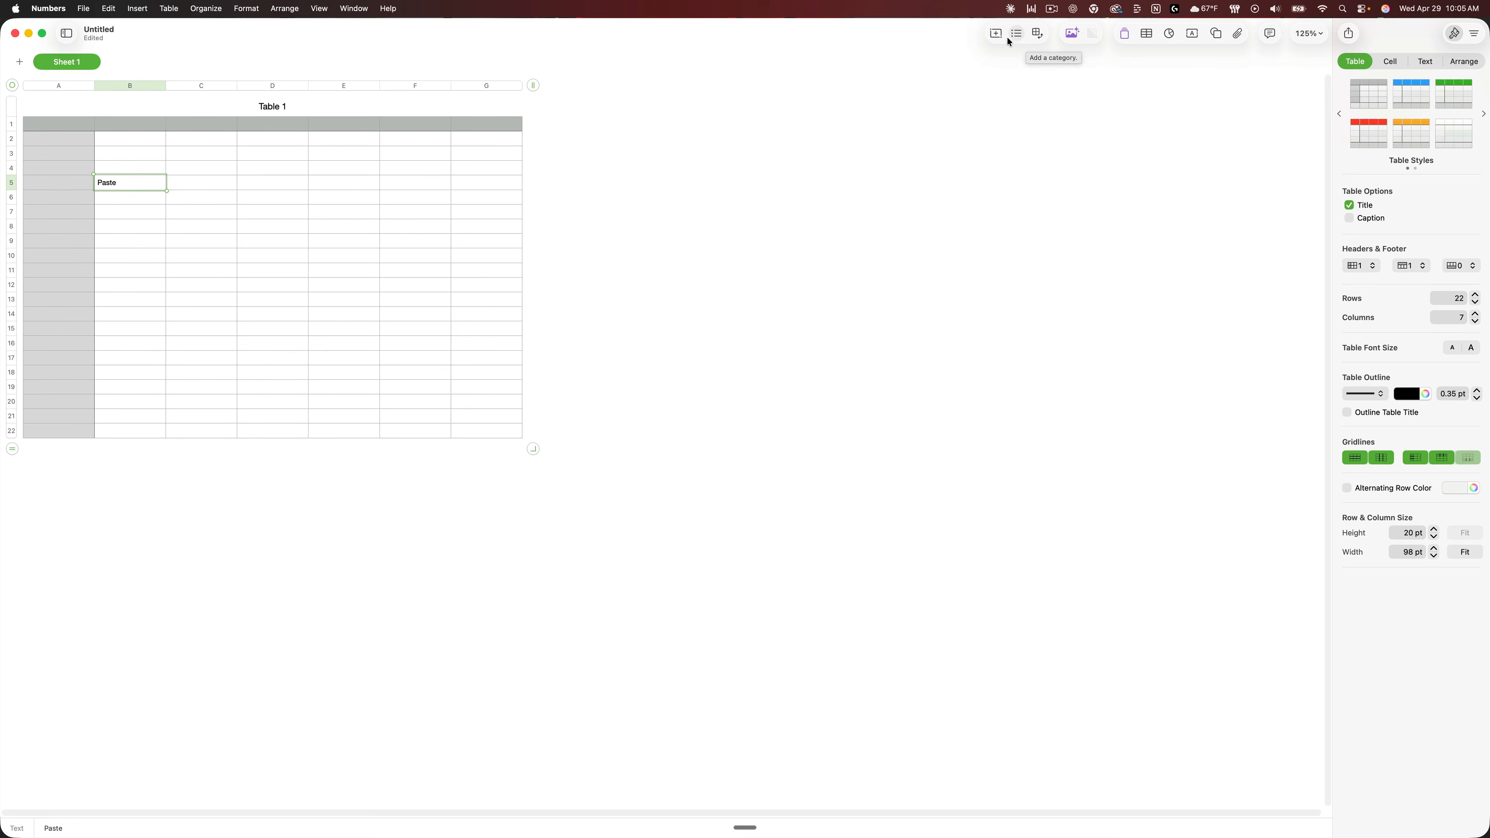
Insert a second table with a header row and a header column on Sheet 1.
{"action": "left_click", "coordinate": [1148, 35]}
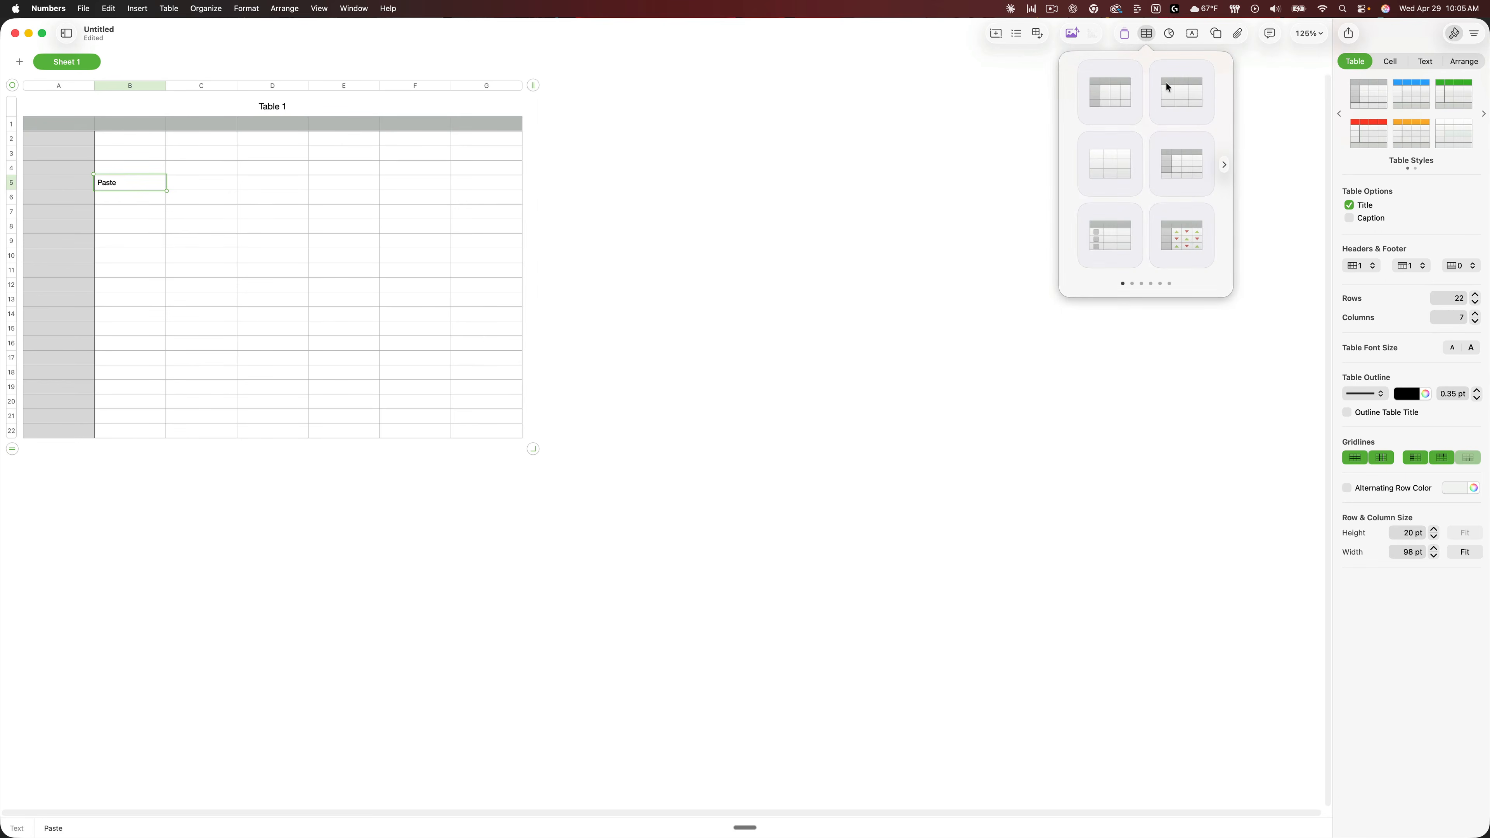
{"action": "left_click", "coordinate": [1112, 94]}
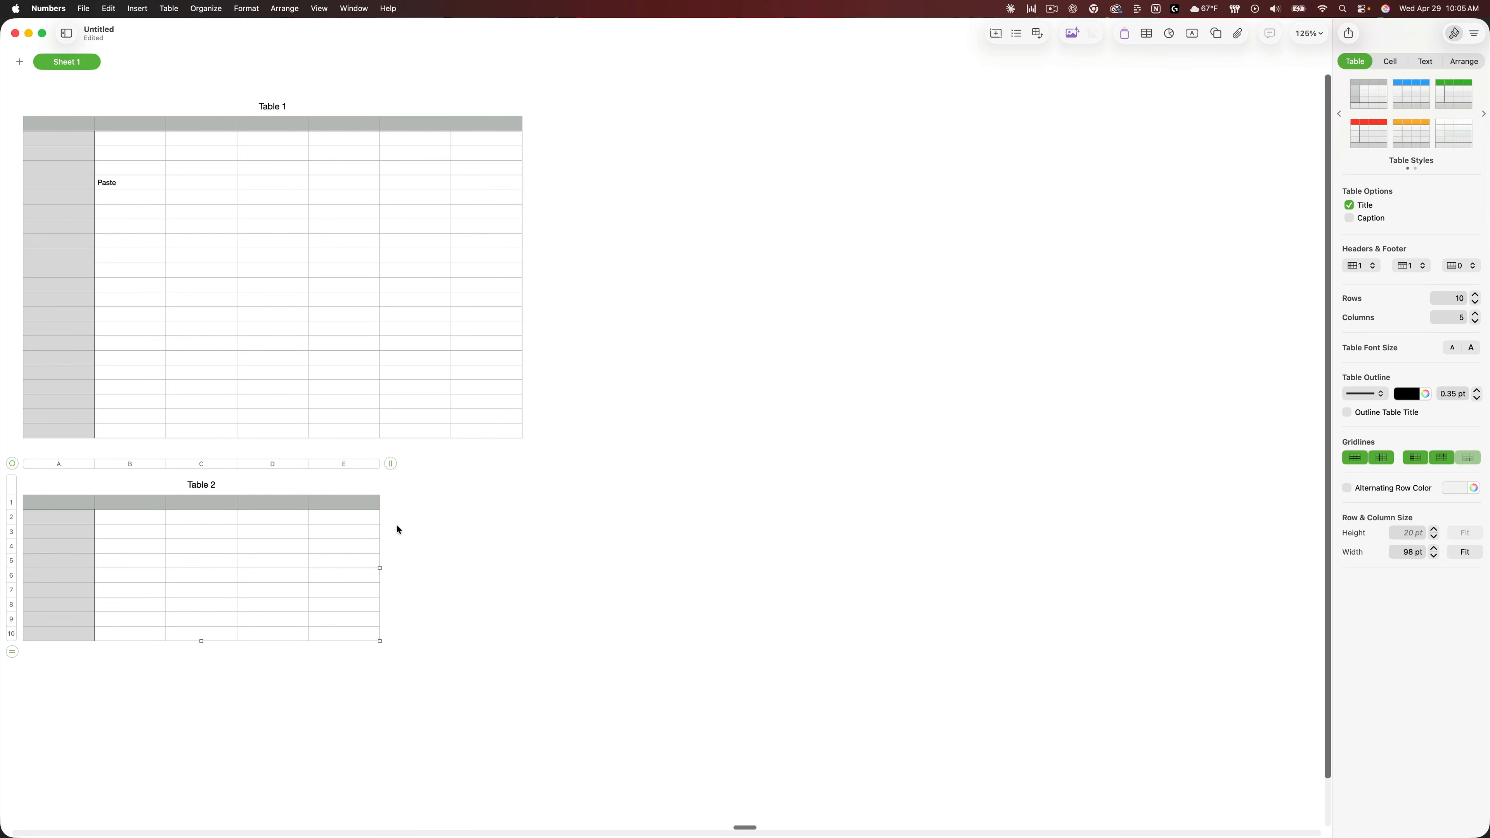
Widen Table 2 until it matches the width of Table 1.
{"action": "left_click_drag", "start_coordinate": [382, 641], "coordinate": [622, 652]}
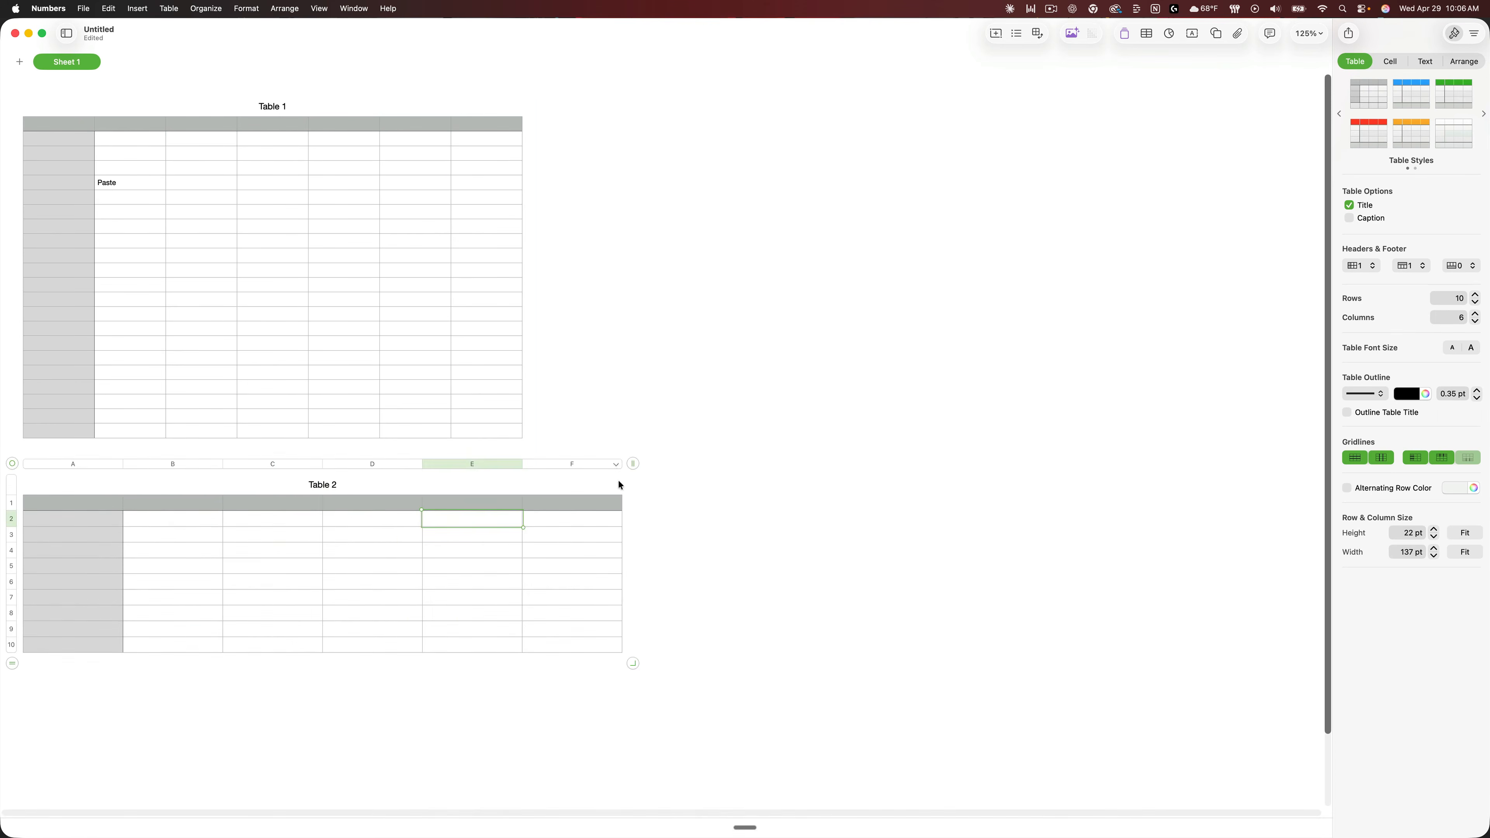
Extend Table 2 to eight columns and 13 rows and undo the added rows and columns.
{"action": "left_click", "coordinate": [634, 464]}
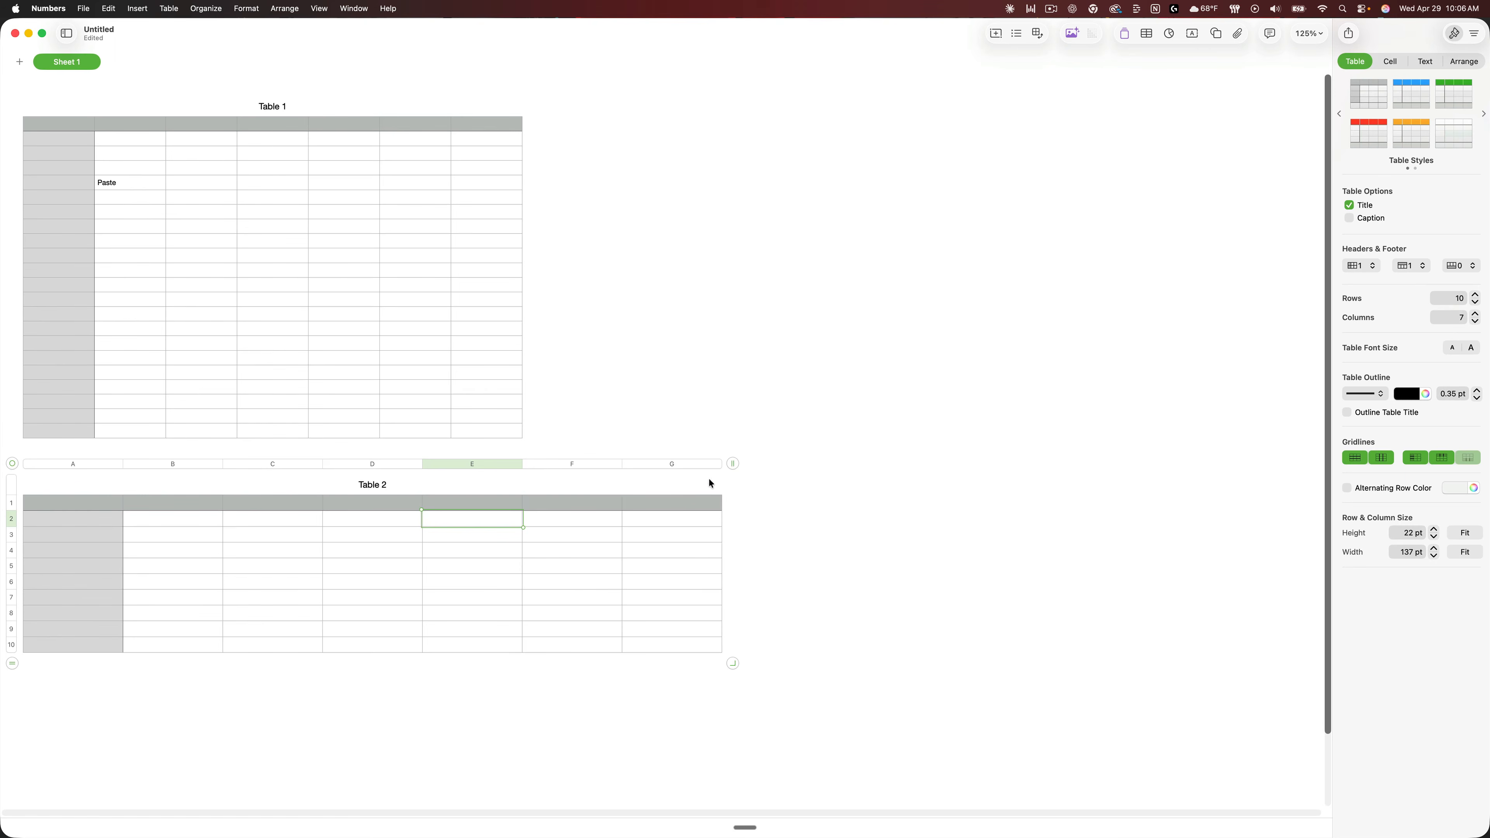
{"action": "left_click", "coordinate": [736, 463]}
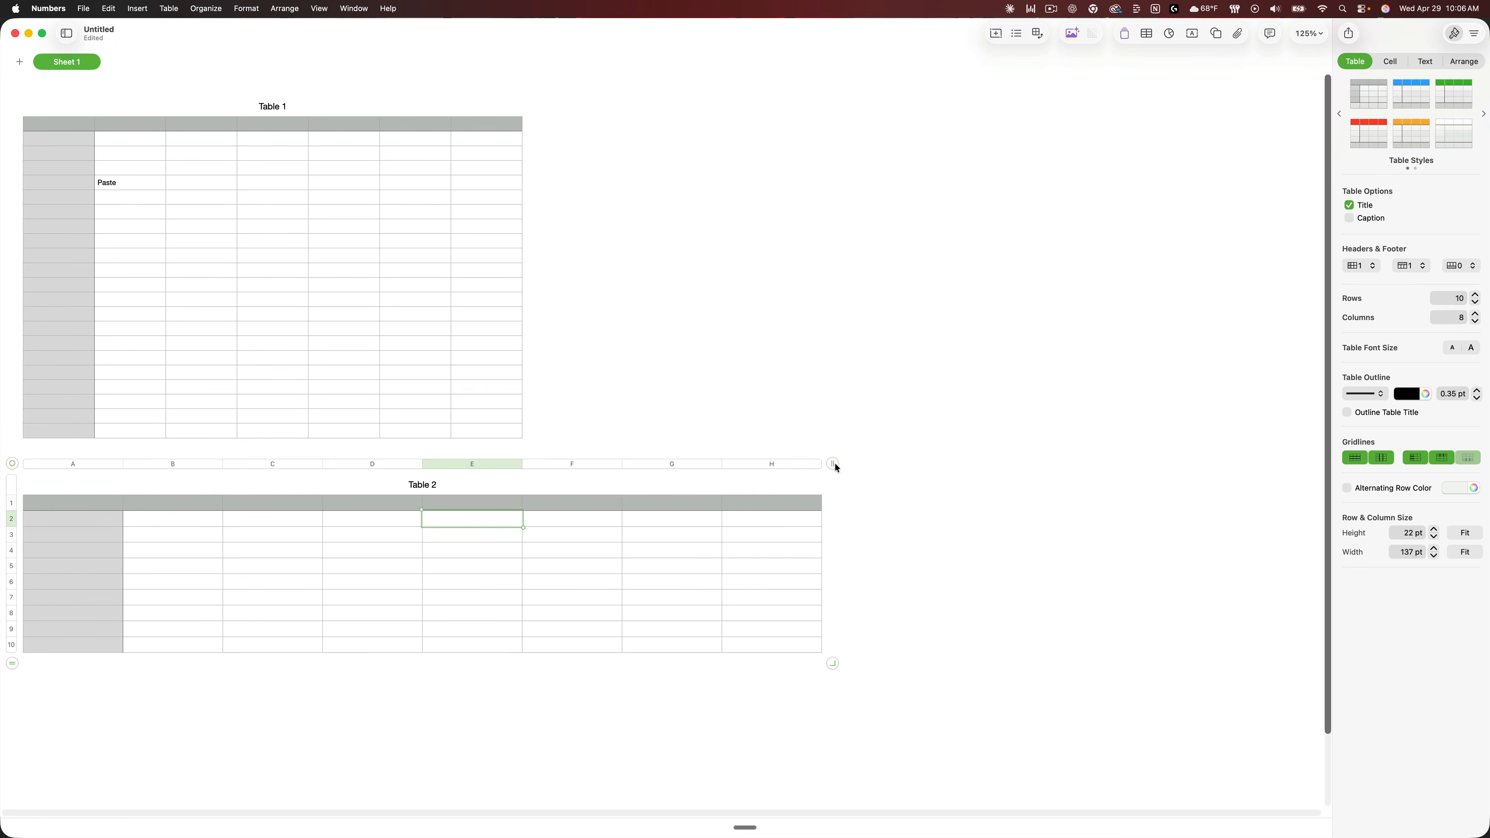
{"action": "left_click", "coordinate": [13, 665]}
{"action": "left_click", "coordinate": [13, 681]}
{"action": "left_click", "coordinate": [12, 696]}
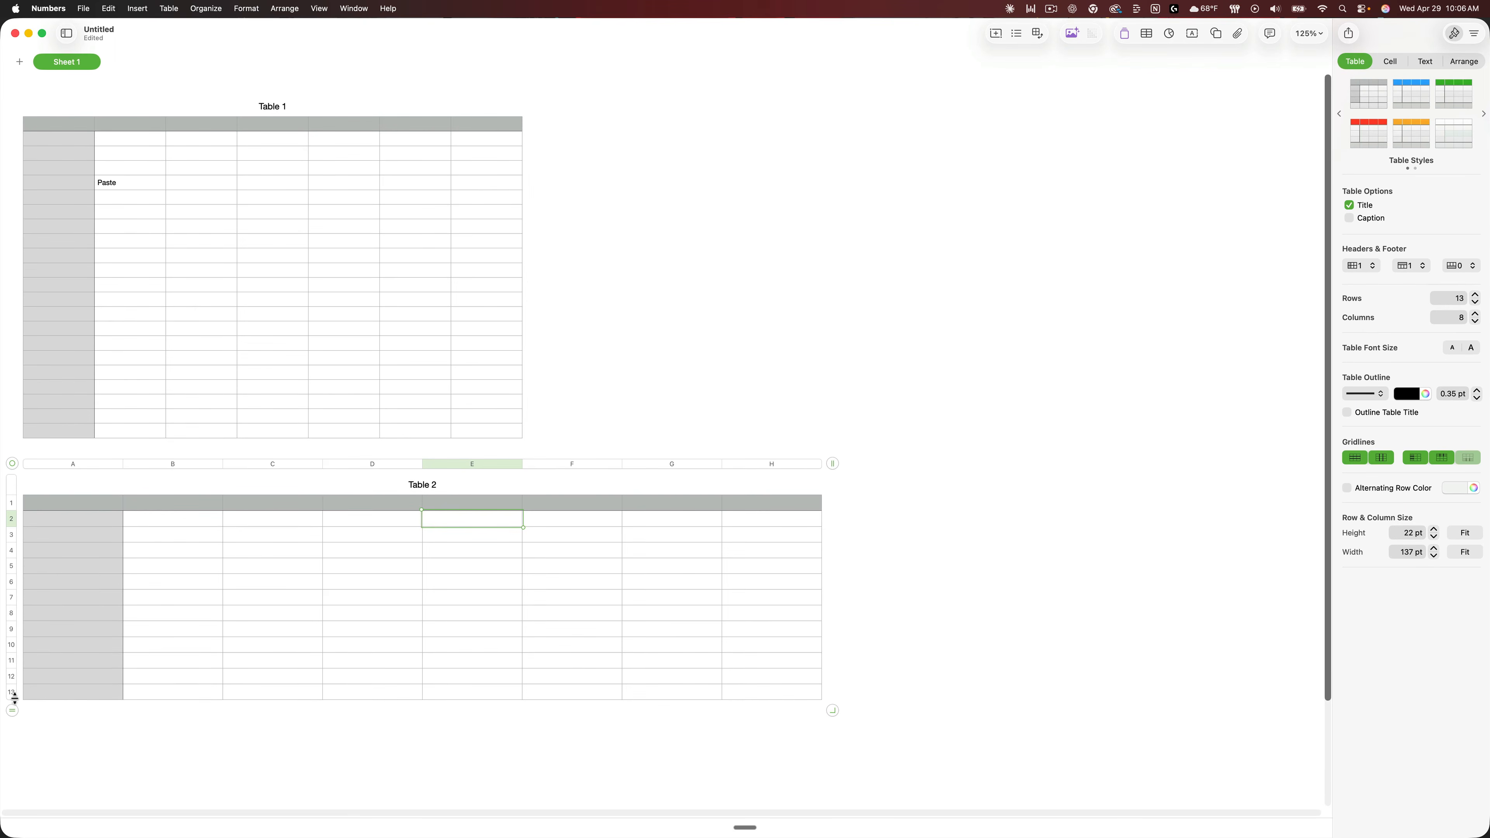
{"action": "key", "text": "super+z"}
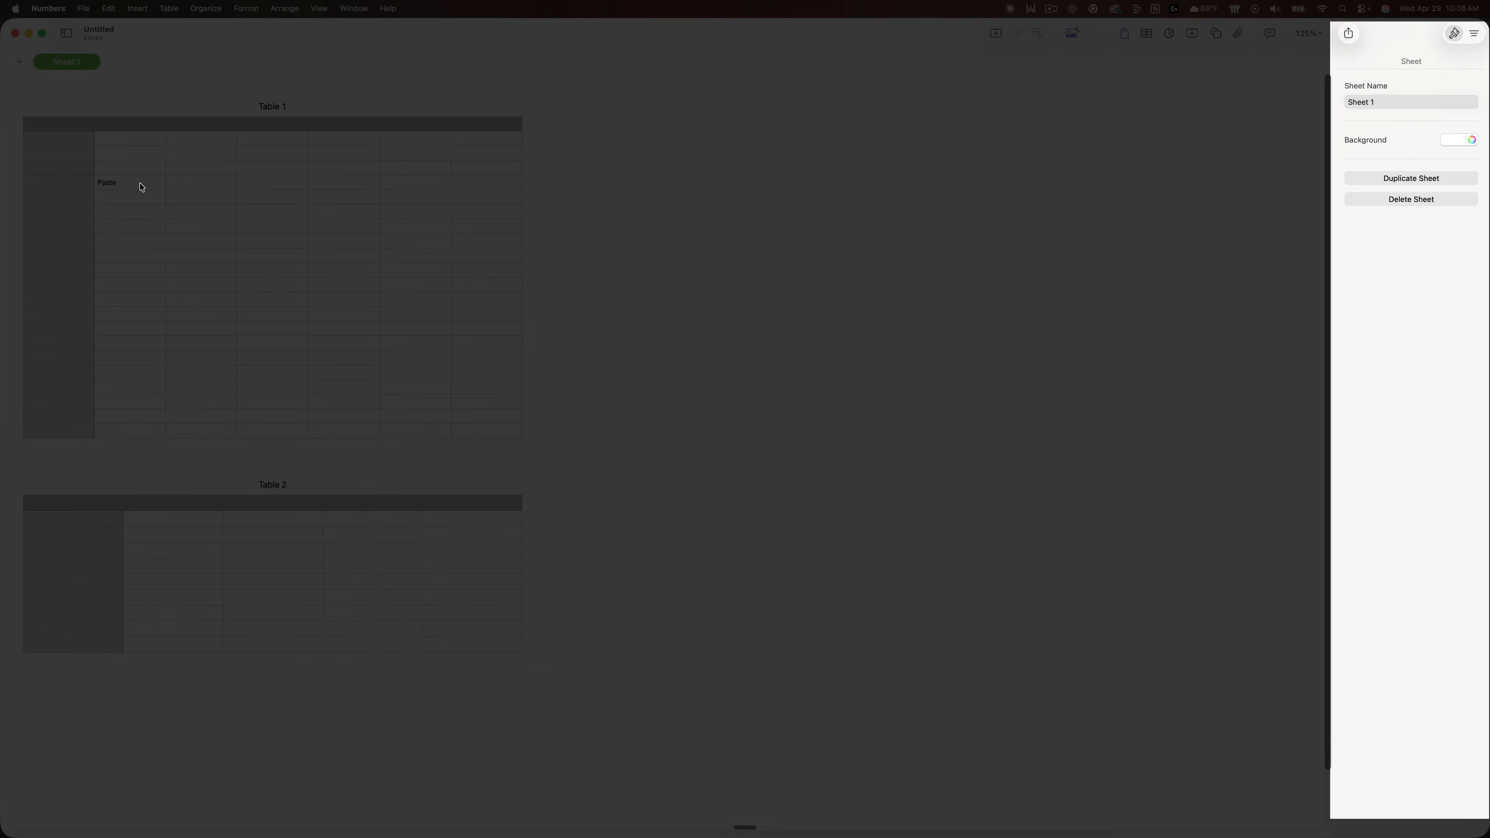
{"action": "left_click", "coordinate": [141, 187]}
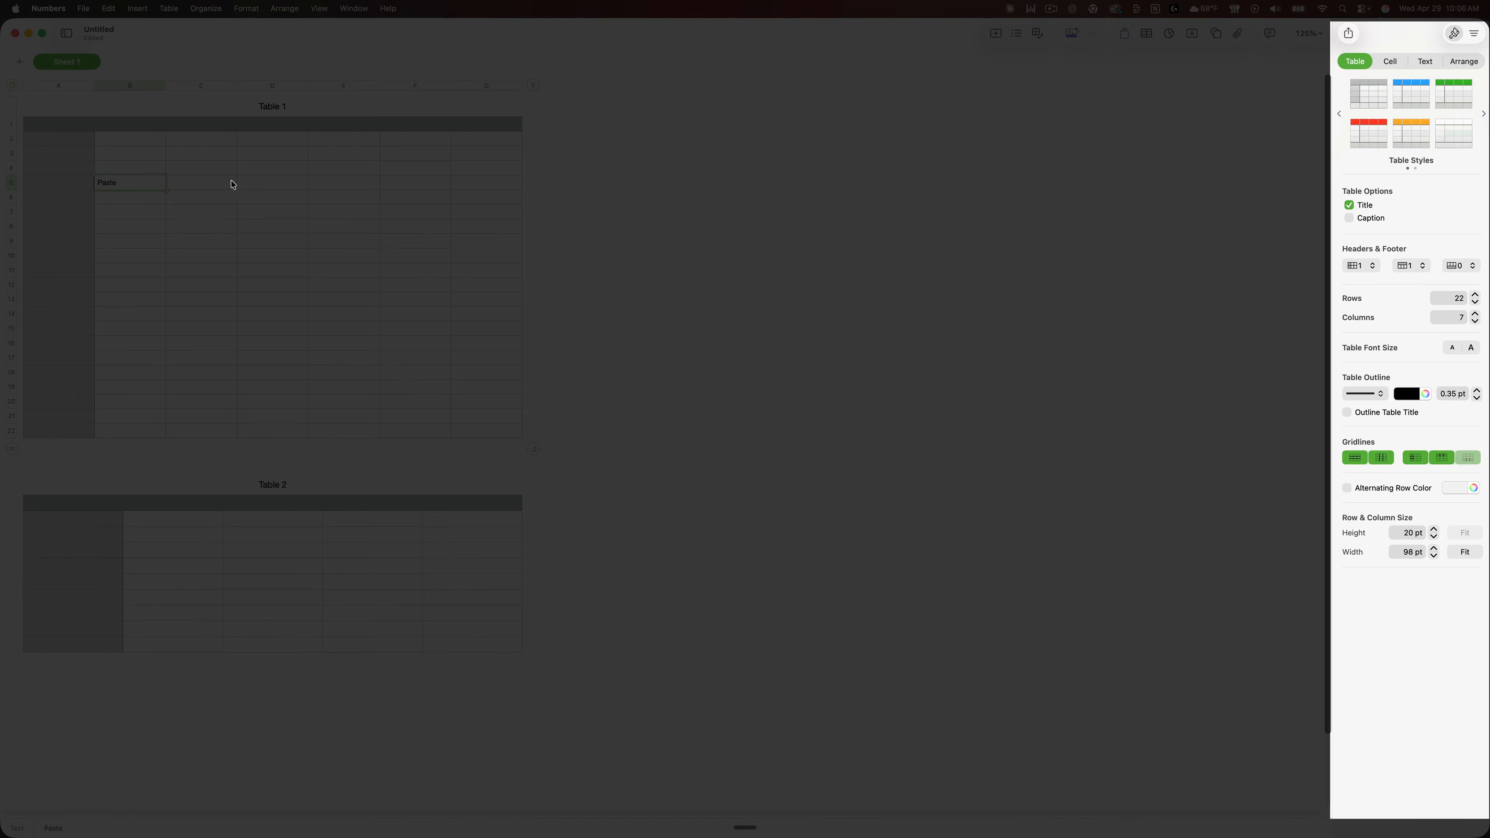
{"action": "left_click", "coordinate": [774, 199]}
{"action": "left_click_drag", "start_coordinate": [206, 190], "coordinate": [352, 262]}
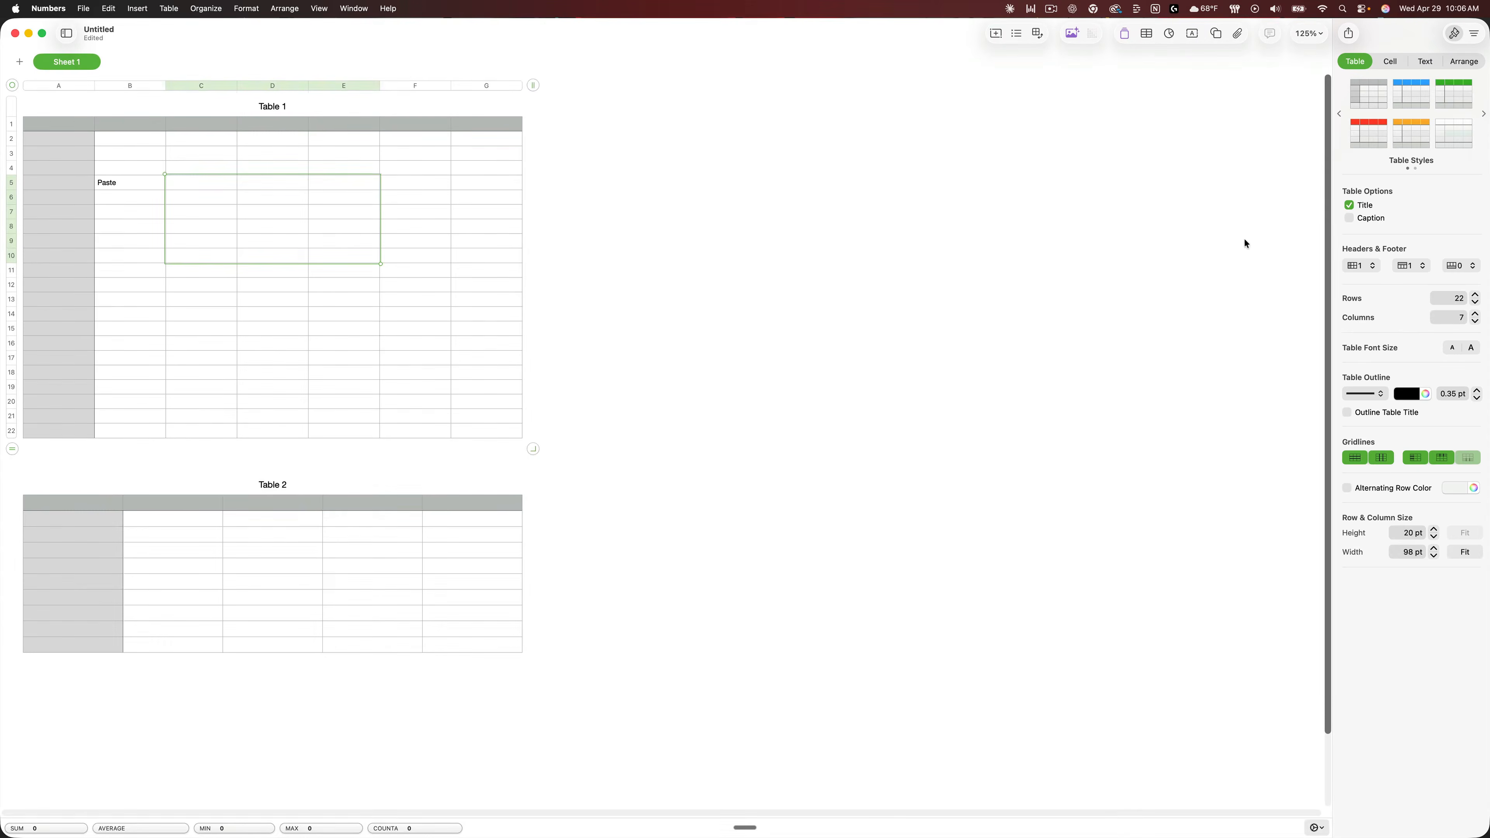
{"action": "left_click", "coordinate": [1245, 241]}
Apply the table style with the red header to all of Table 1 and undo the style change.
{"action": "left_click", "coordinate": [55, 125]}
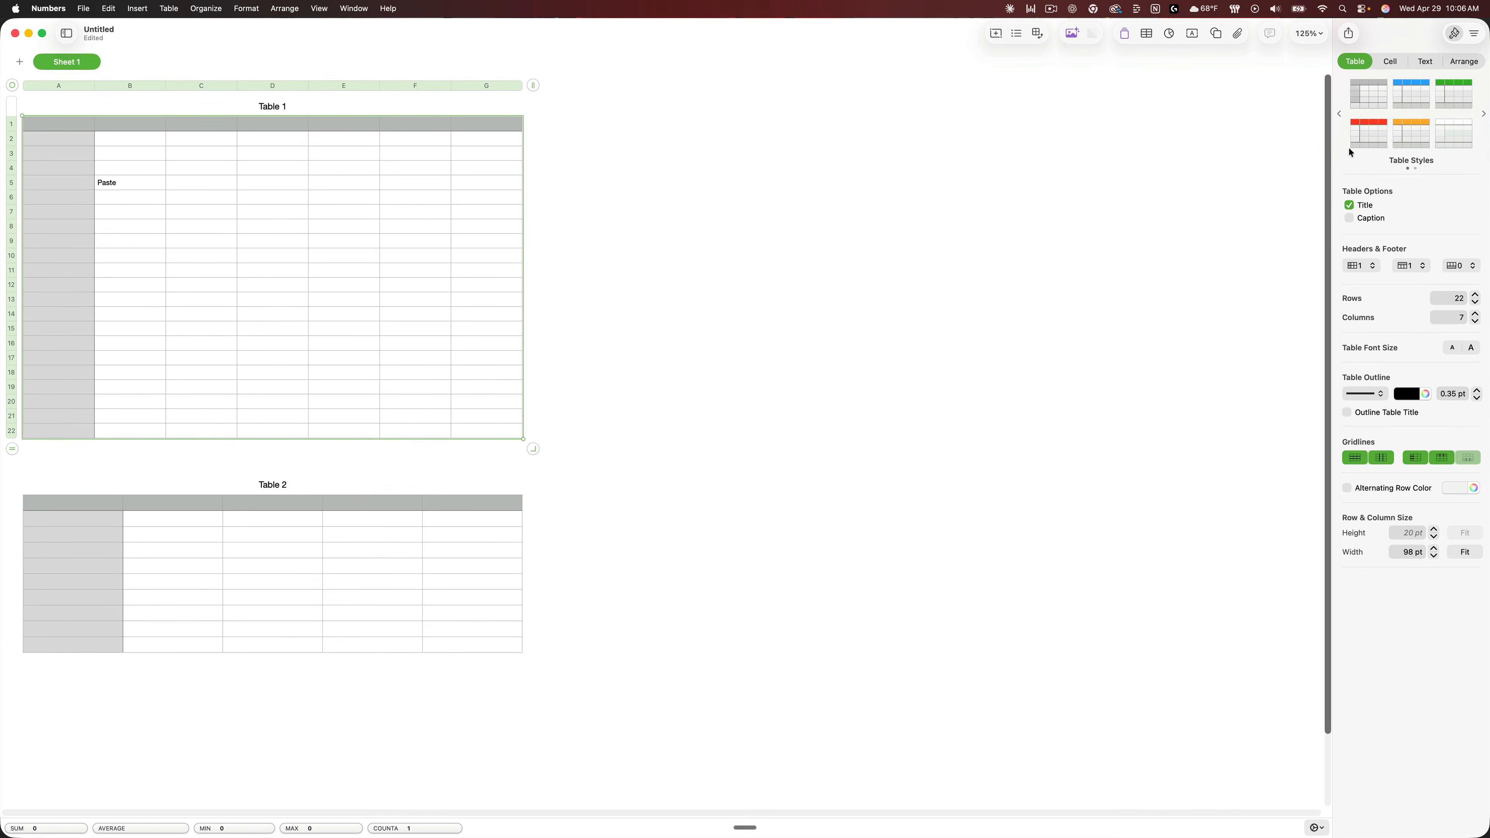
{"action": "left_click", "coordinate": [1366, 132]}
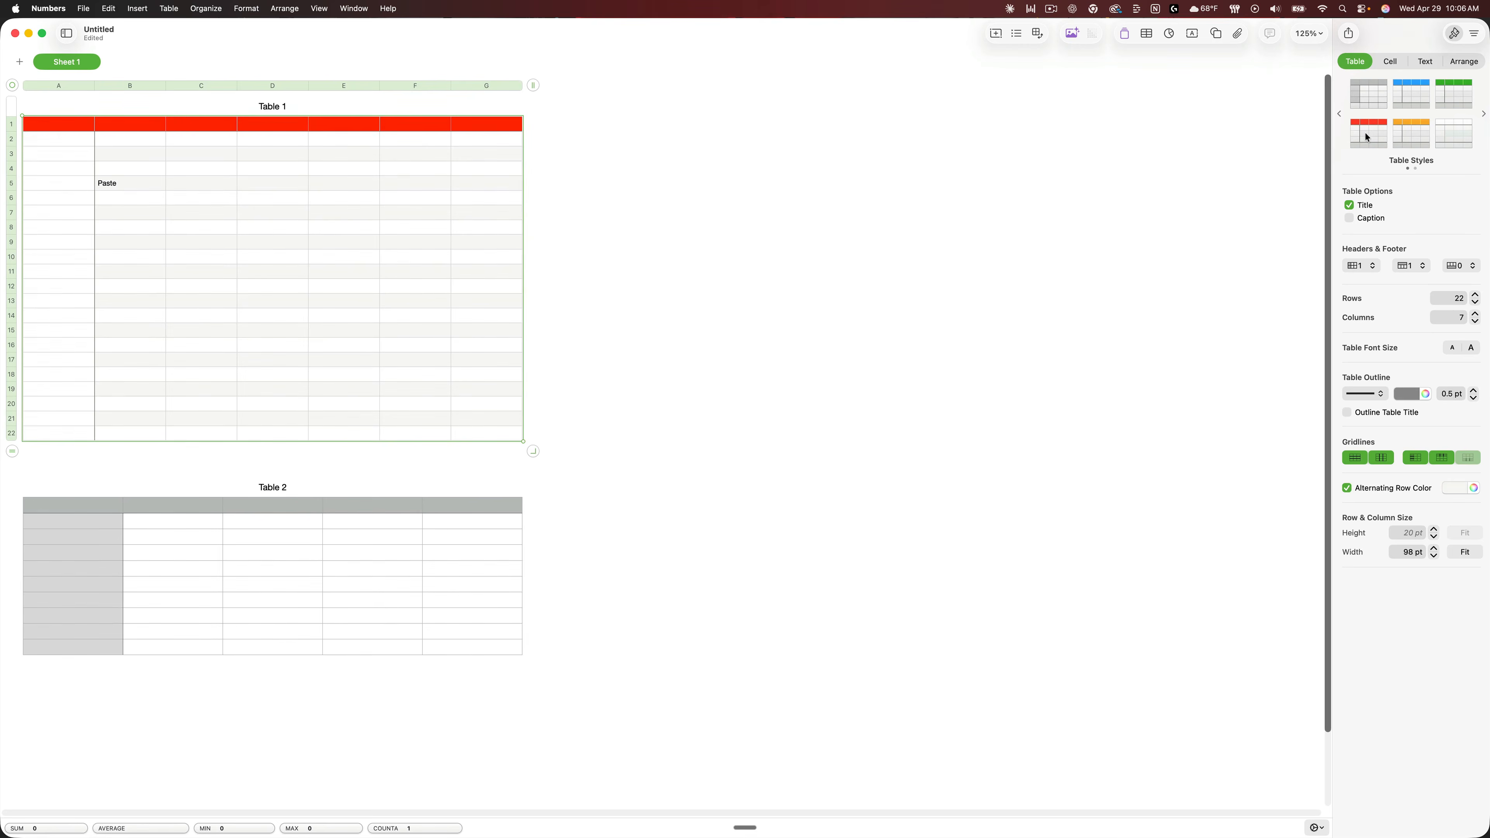
{"action": "key", "text": "super+z"}
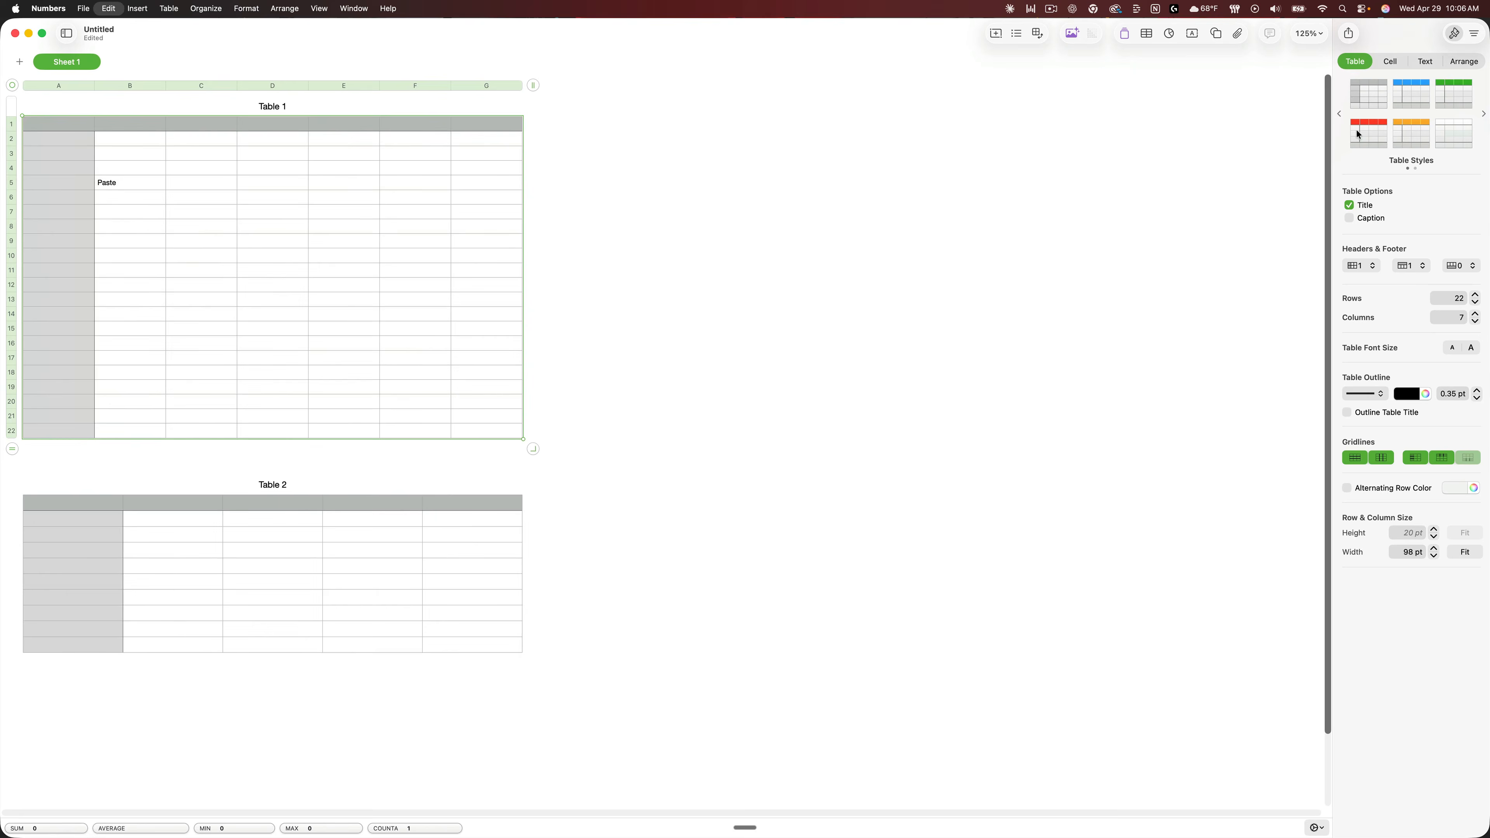
{"action": "left_click", "coordinate": [766, 172]}
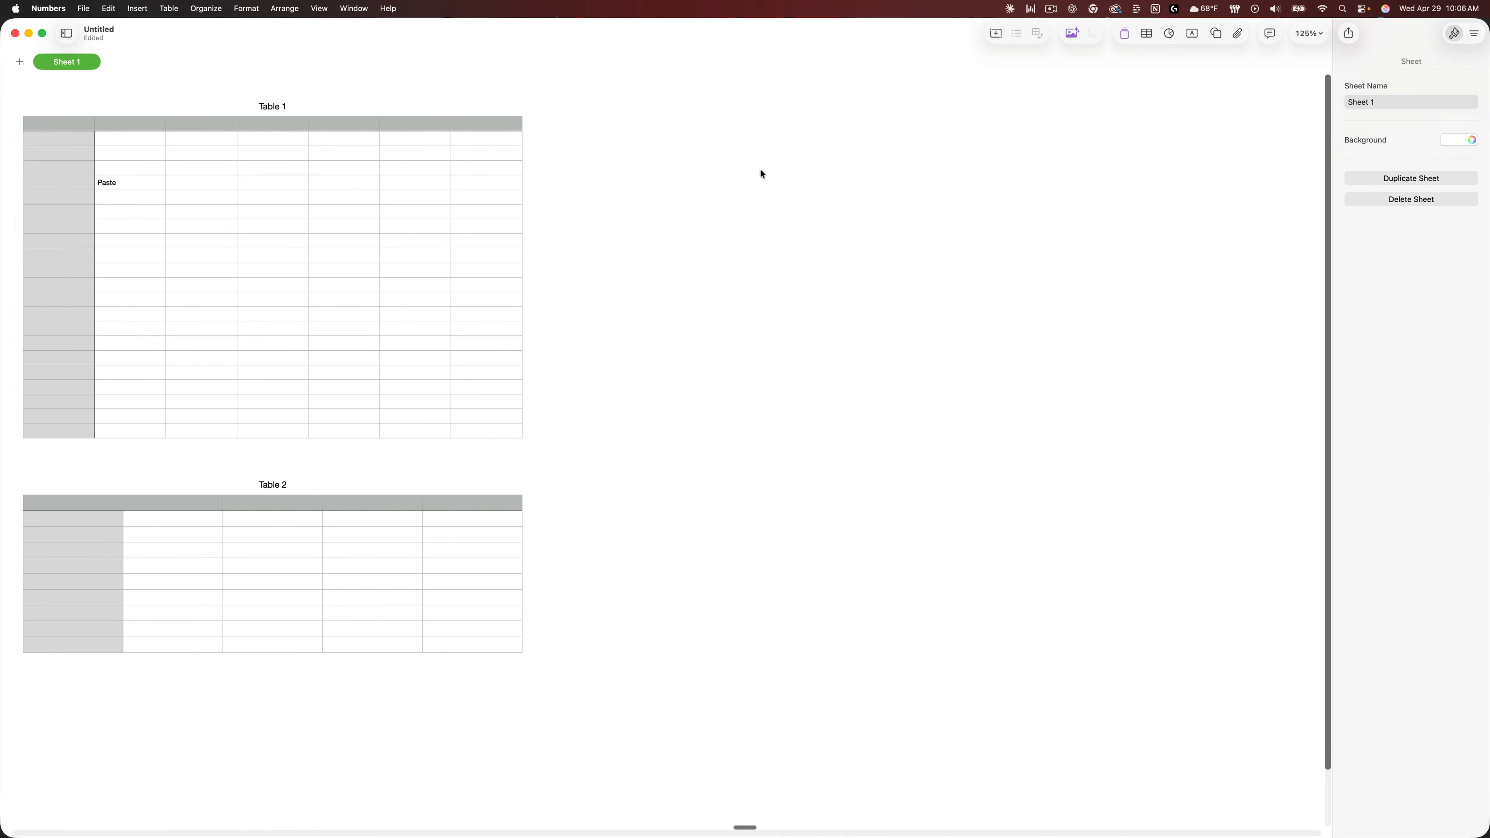
Review the cell and text formatting options for cell F8 of Table 1.
{"action": "left_click_drag", "start_coordinate": [198, 216], "coordinate": [283, 288]}
{"action": "left_click", "coordinate": [806, 291]}
{"action": "left_click", "coordinate": [430, 224]}
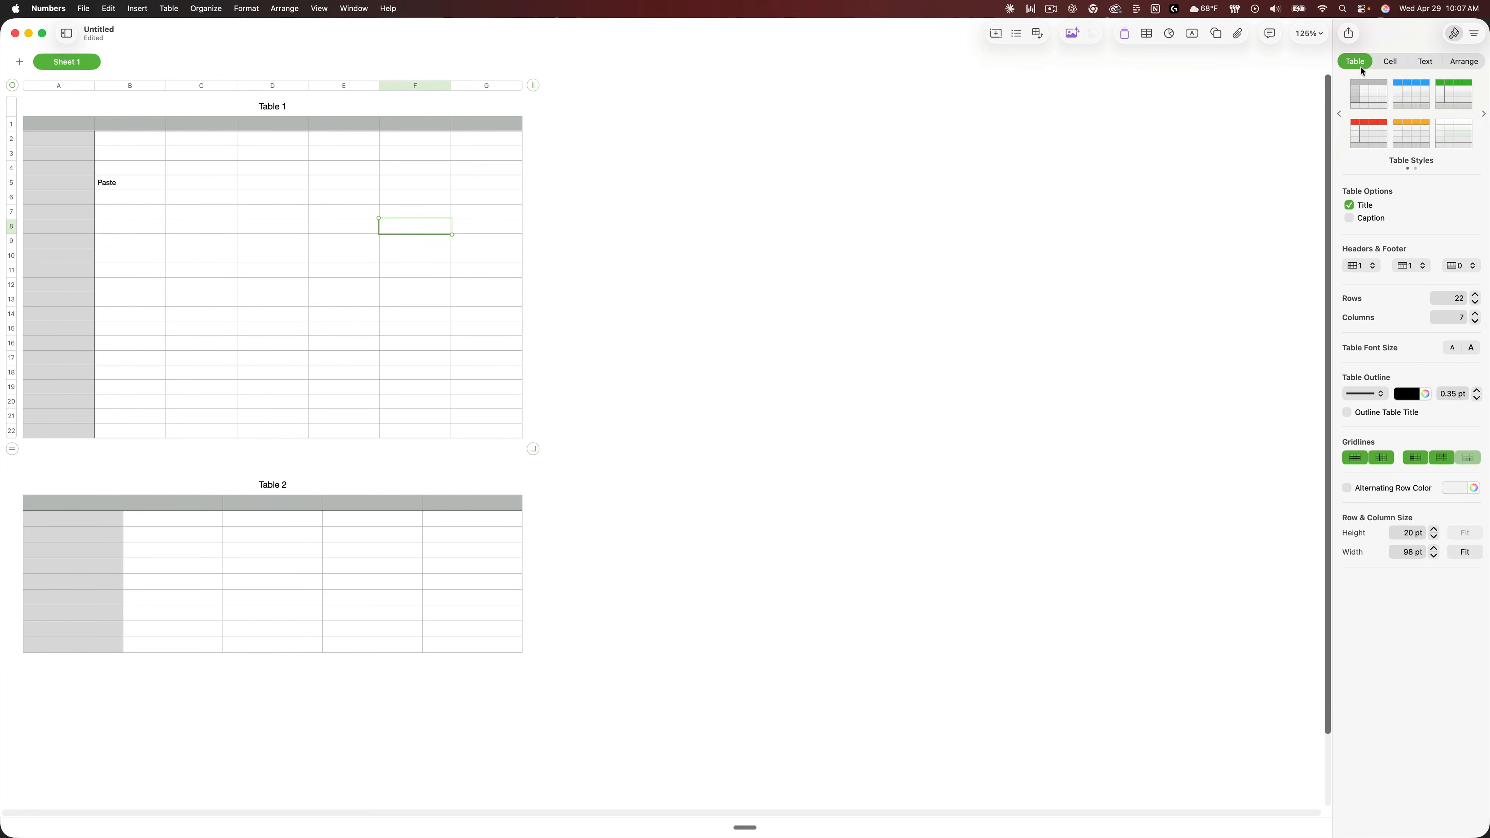
{"action": "left_click", "coordinate": [1393, 62]}
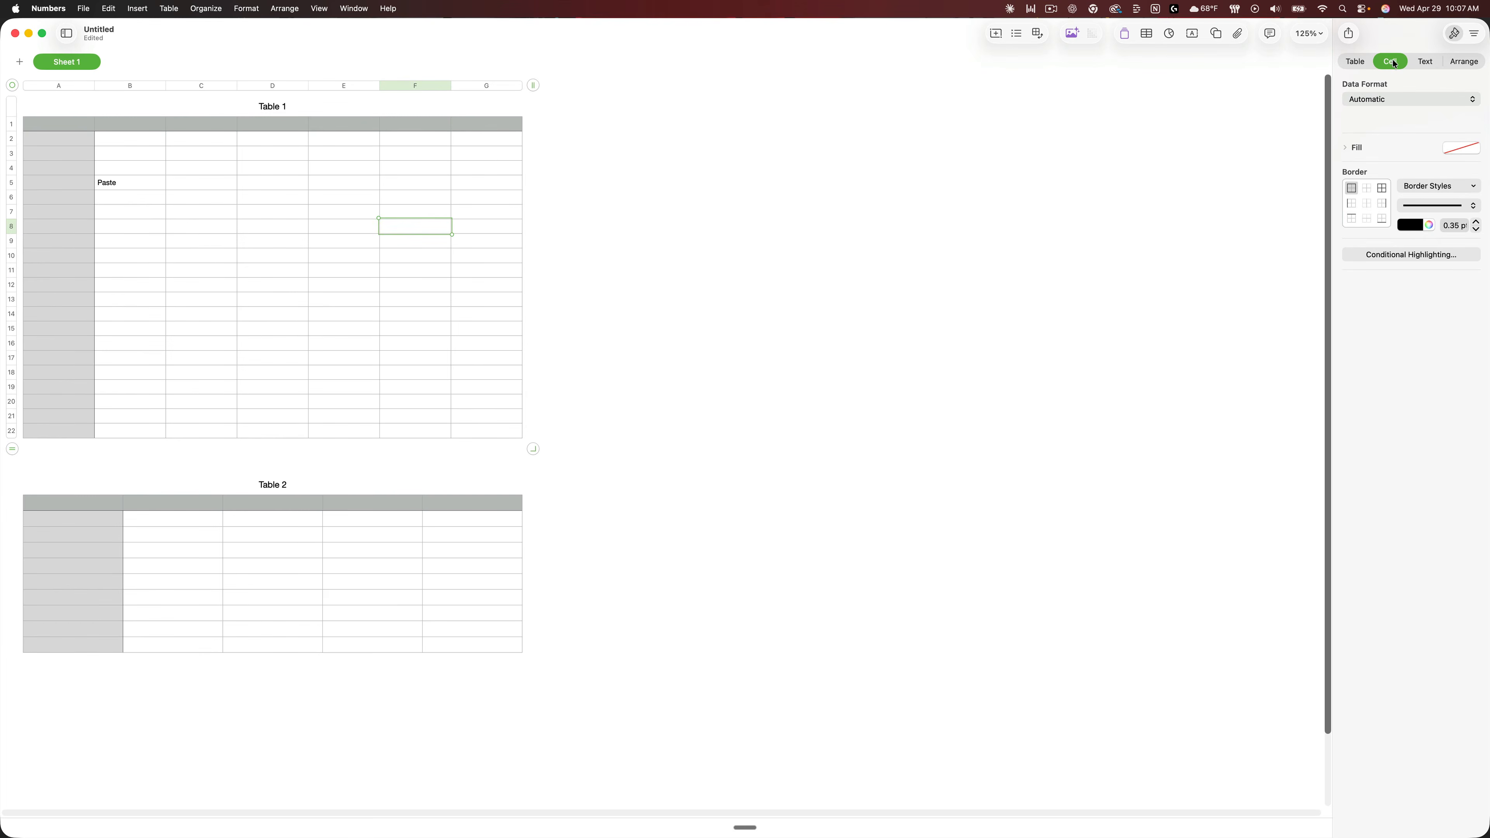
{"action": "left_click", "coordinate": [1426, 65]}
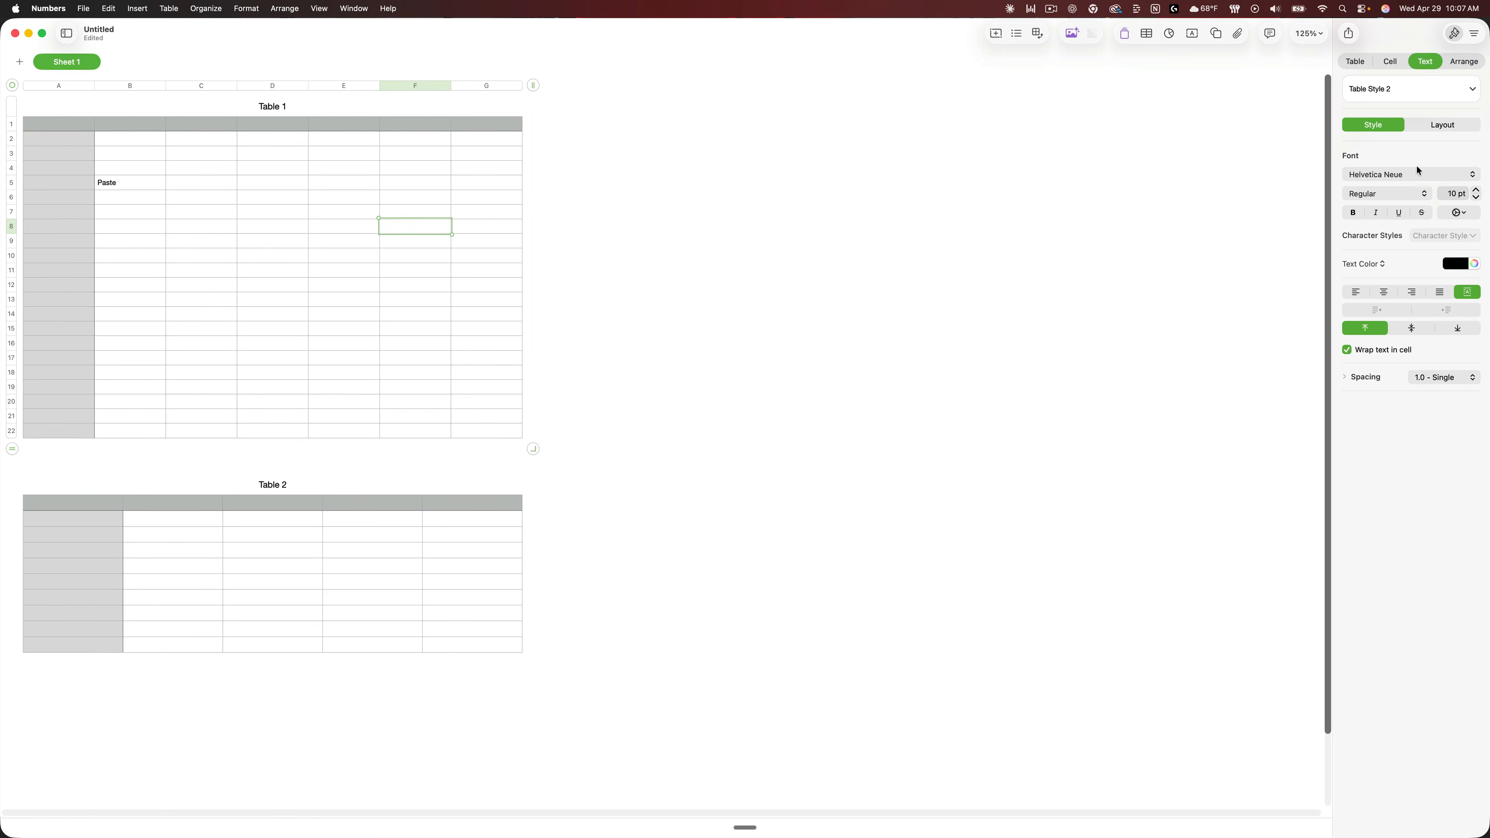
Delete the text in cell B5 of Table 1 and enter "Paste" in header cell B1.
{"action": "left_click", "coordinate": [137, 188]}
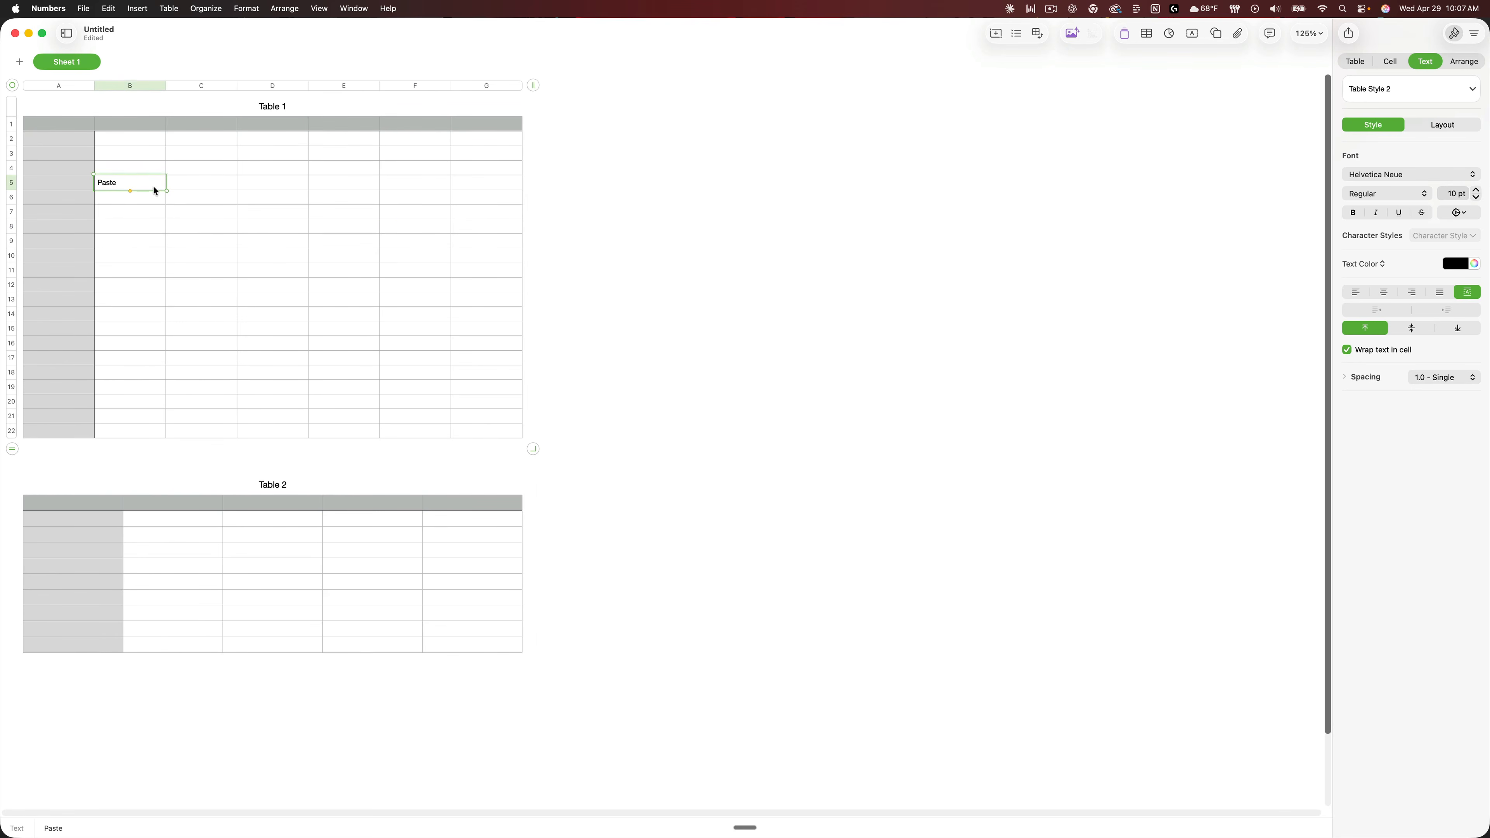
{"action": "key", "text": "BackSpace"}
{"action": "left_click", "coordinate": [137, 139]}
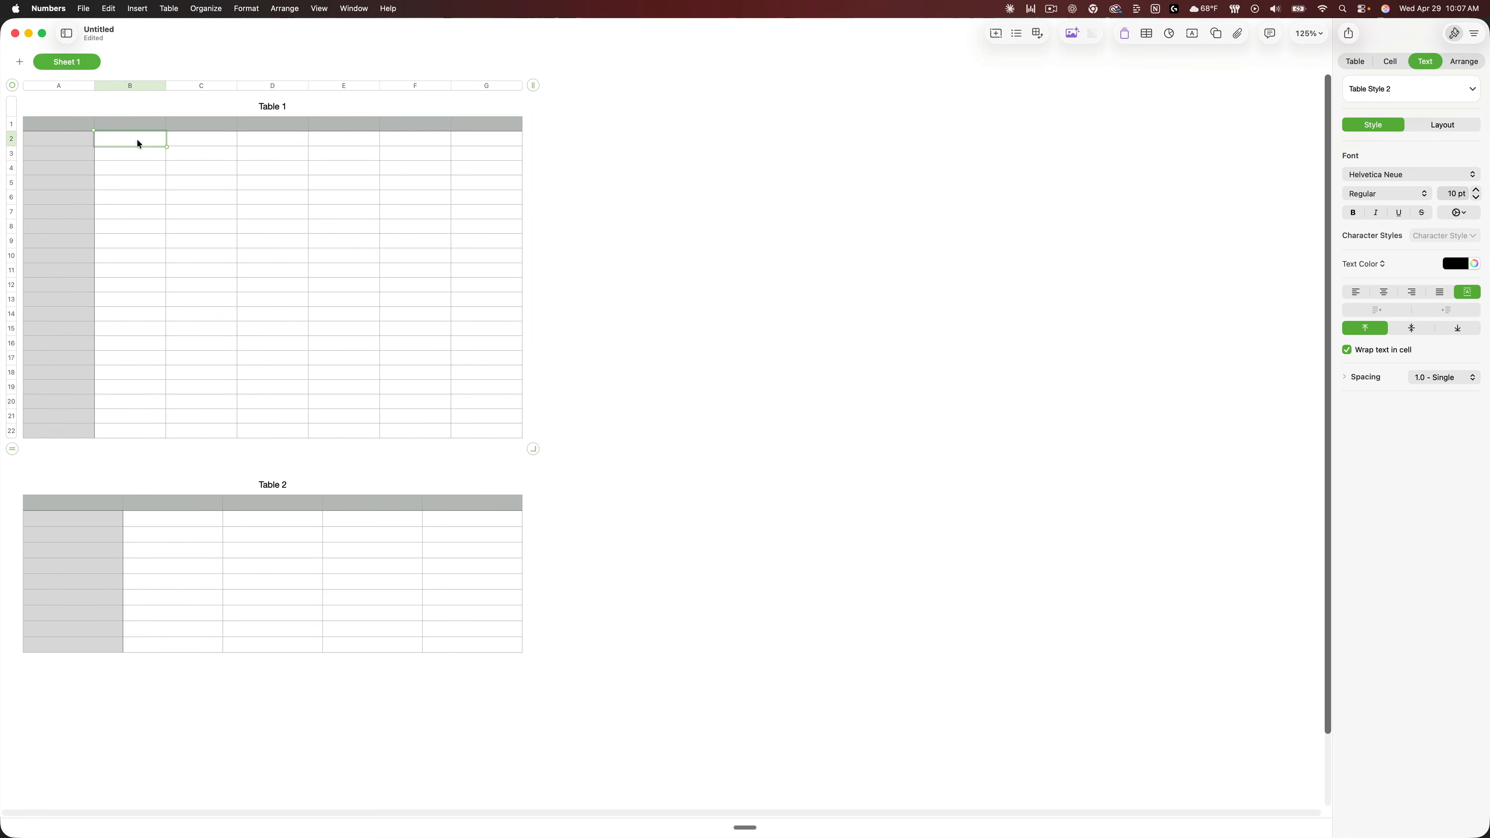
{"action": "left_click", "coordinate": [134, 119]}
{"action": "type", "text": "Paste"}
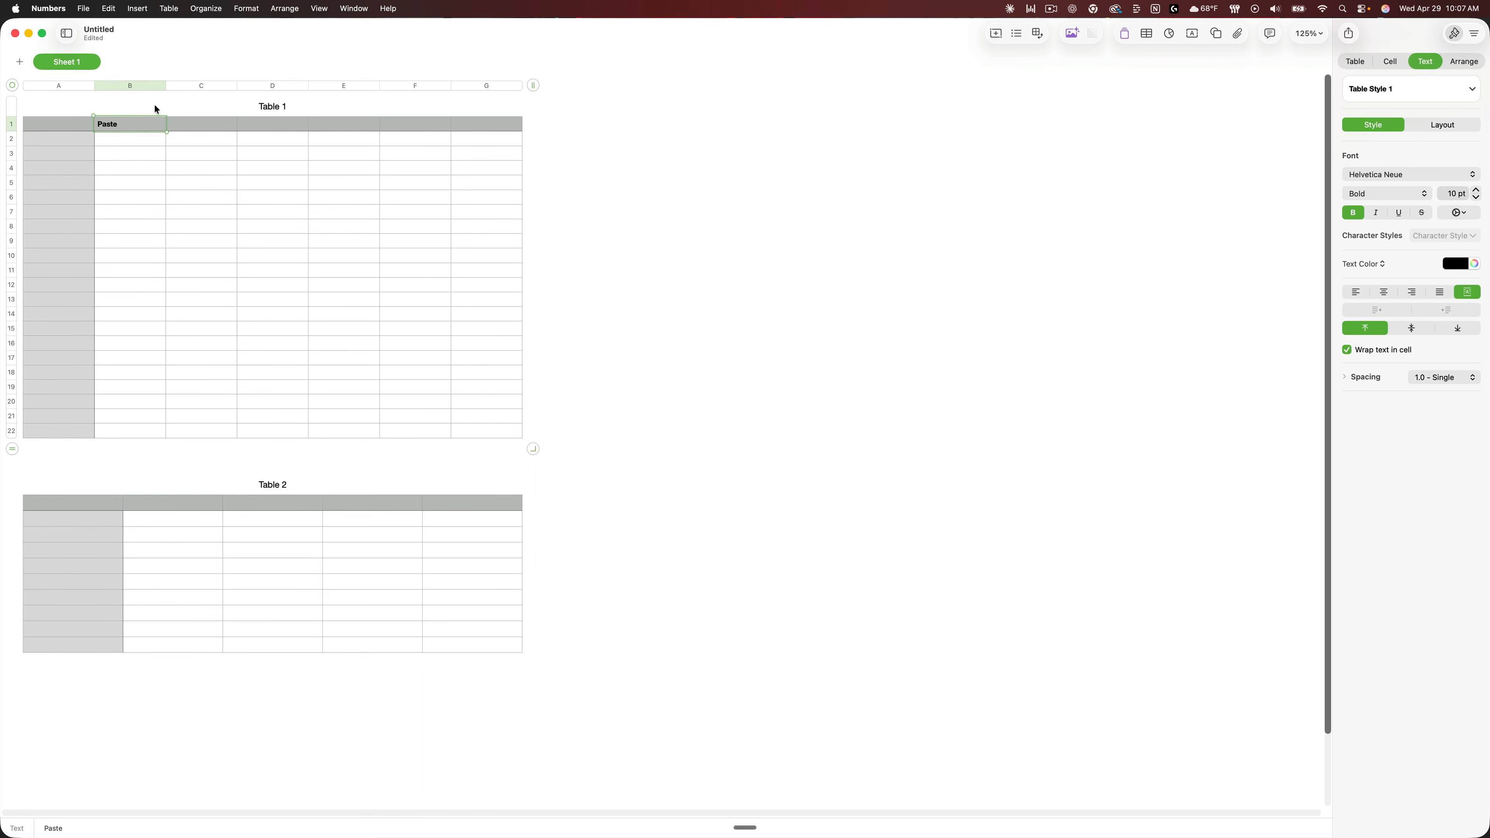
Center the text in header cell B1 and look over the font choices and arrangement options.
{"action": "left_click", "coordinate": [1383, 294]}
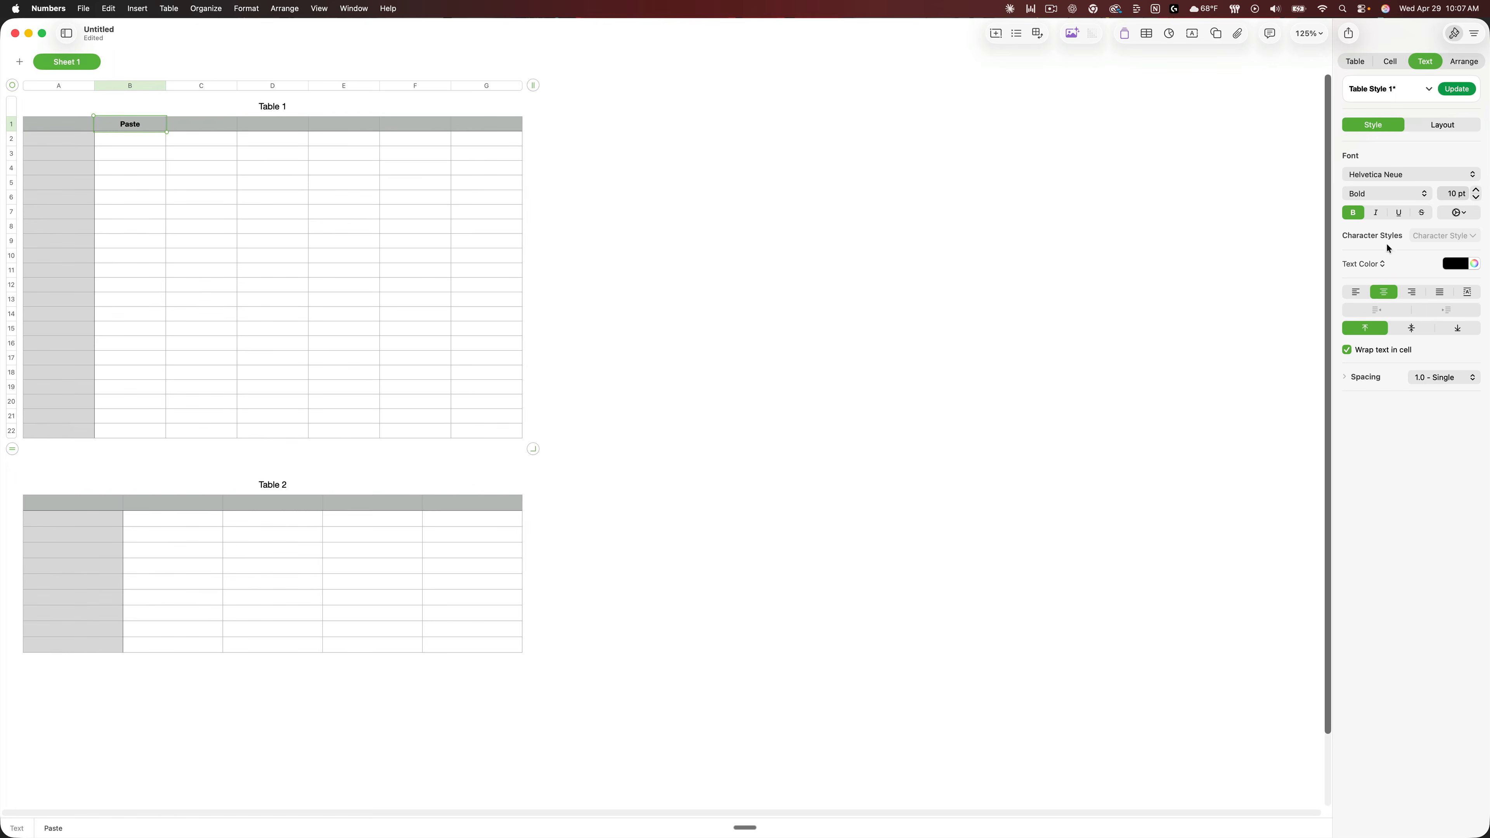
{"action": "left_click", "coordinate": [1376, 174]}
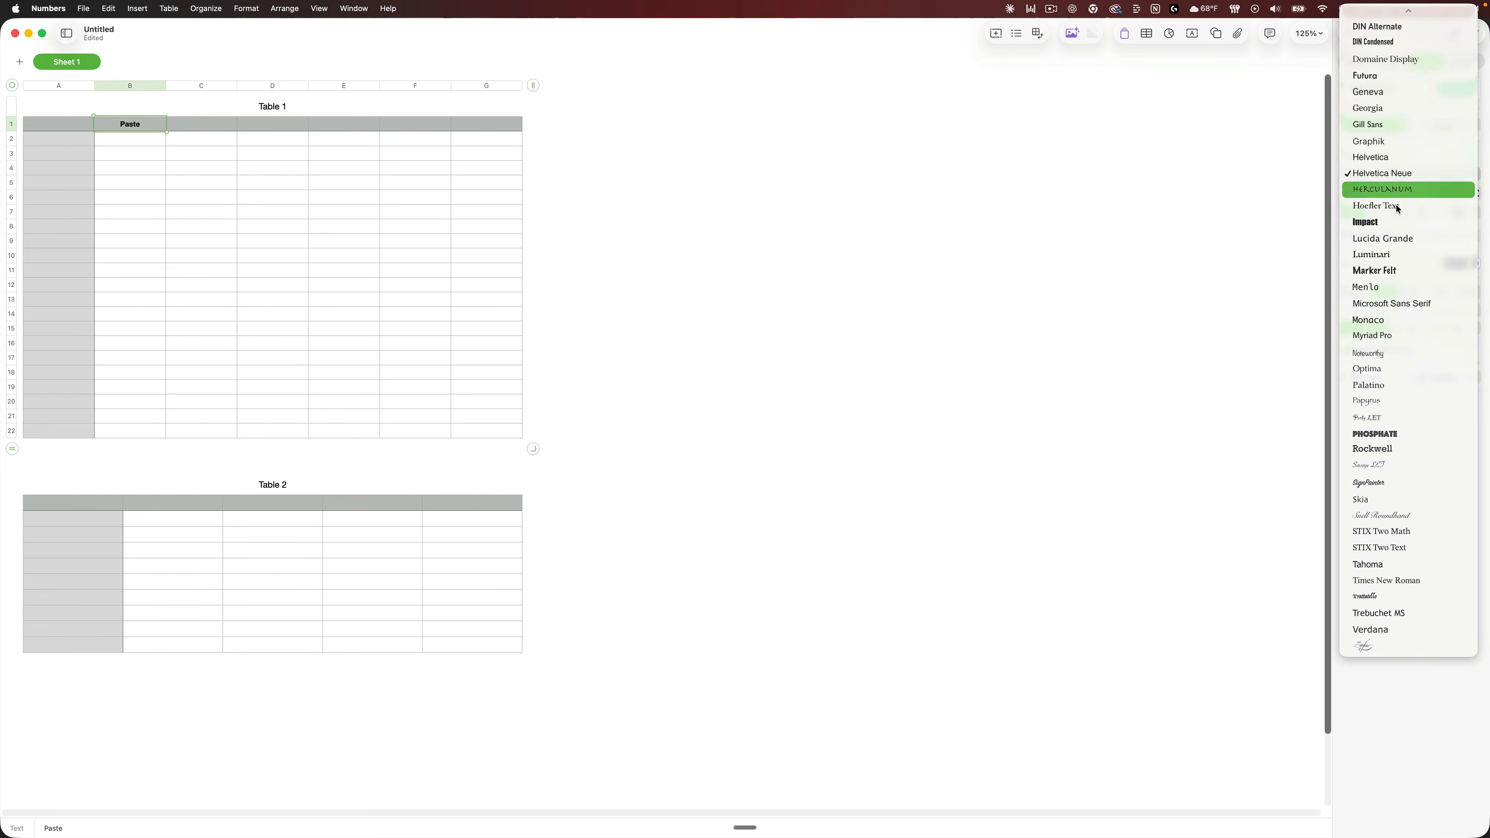
{"action": "left_click", "coordinate": [1256, 190]}
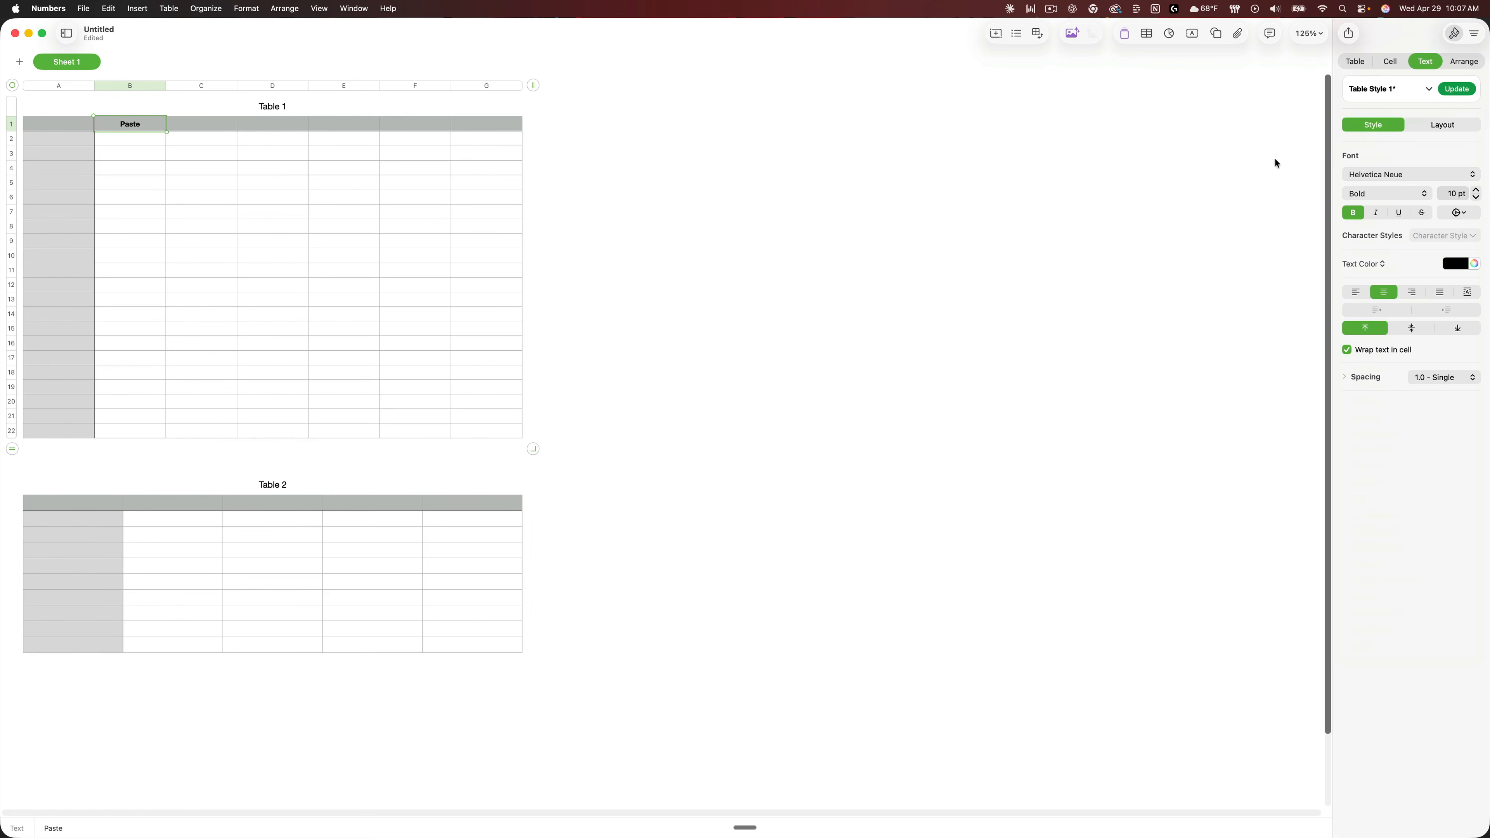
{"action": "left_click", "coordinate": [1464, 62]}
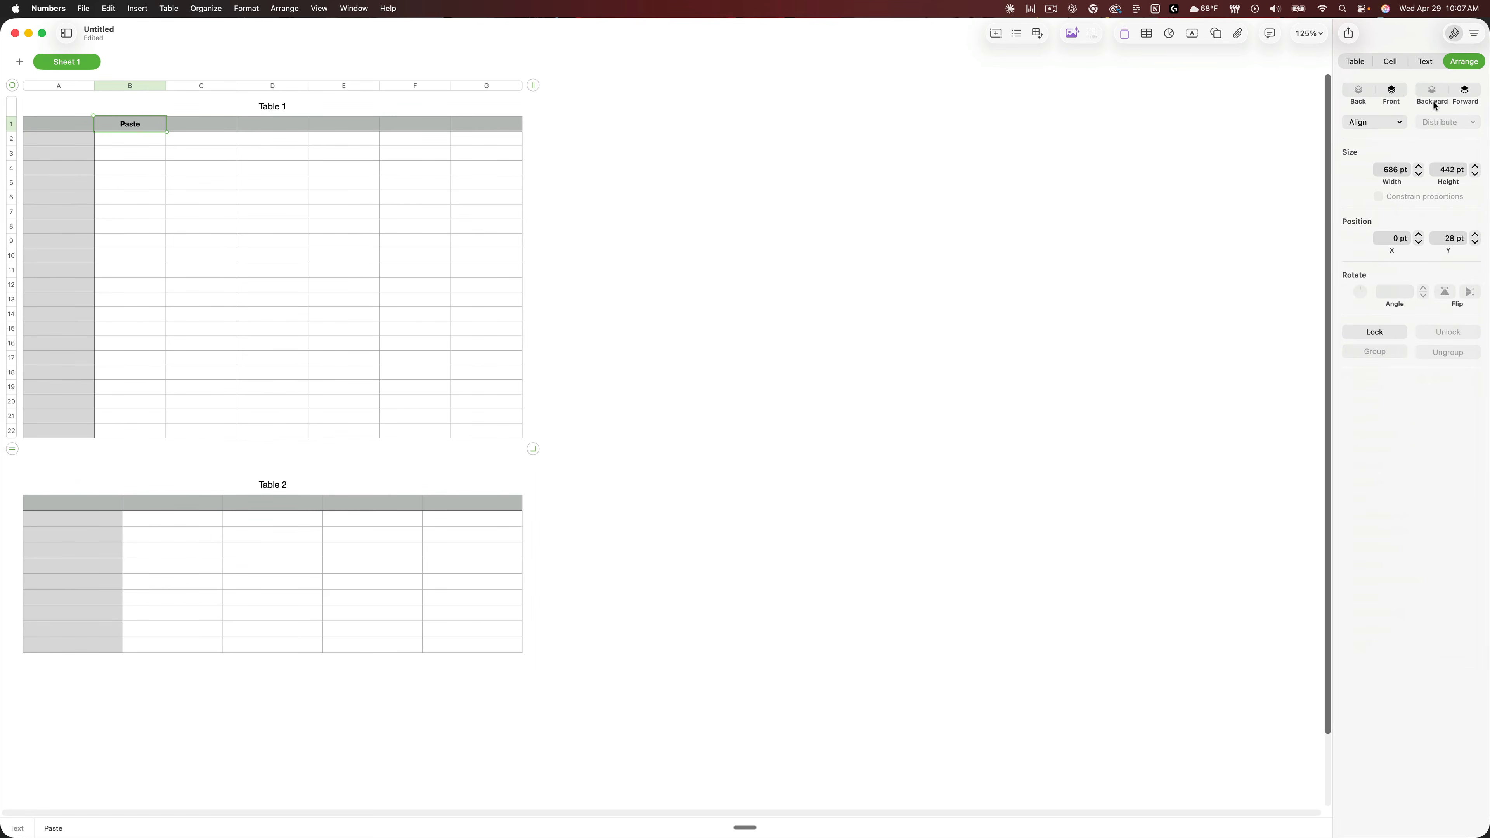
{"action": "left_click", "coordinate": [1355, 62]}
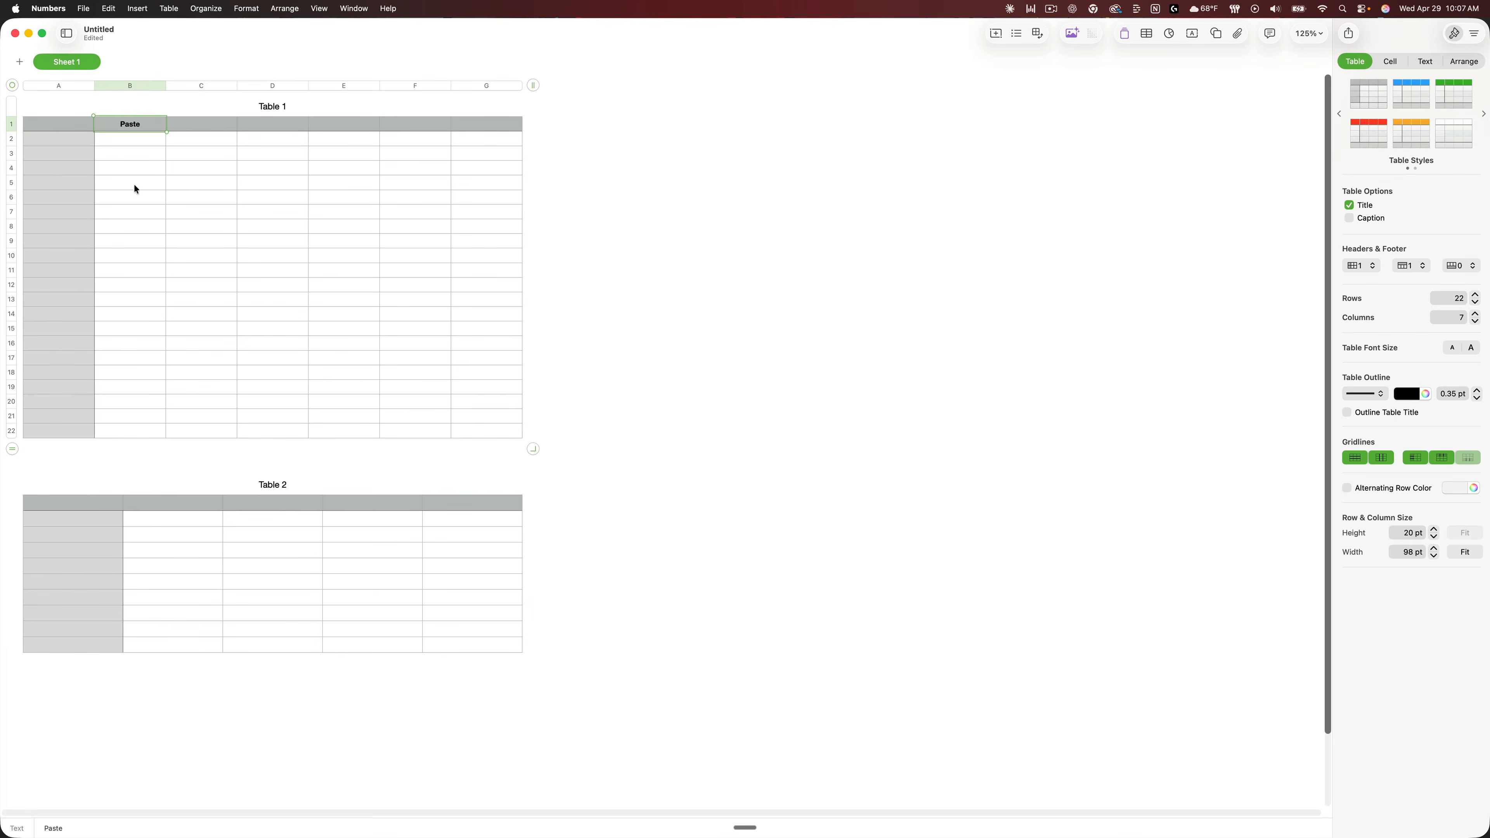
Enter 65, 45, 45, 66 and 65 in cells B4 to B8 of Table 1, and 45 and 33 in C4 and D4.
{"action": "left_click", "coordinate": [130, 171]}
{"action": "type", "text": "65"}
{"action": "key", "text": "Return"}
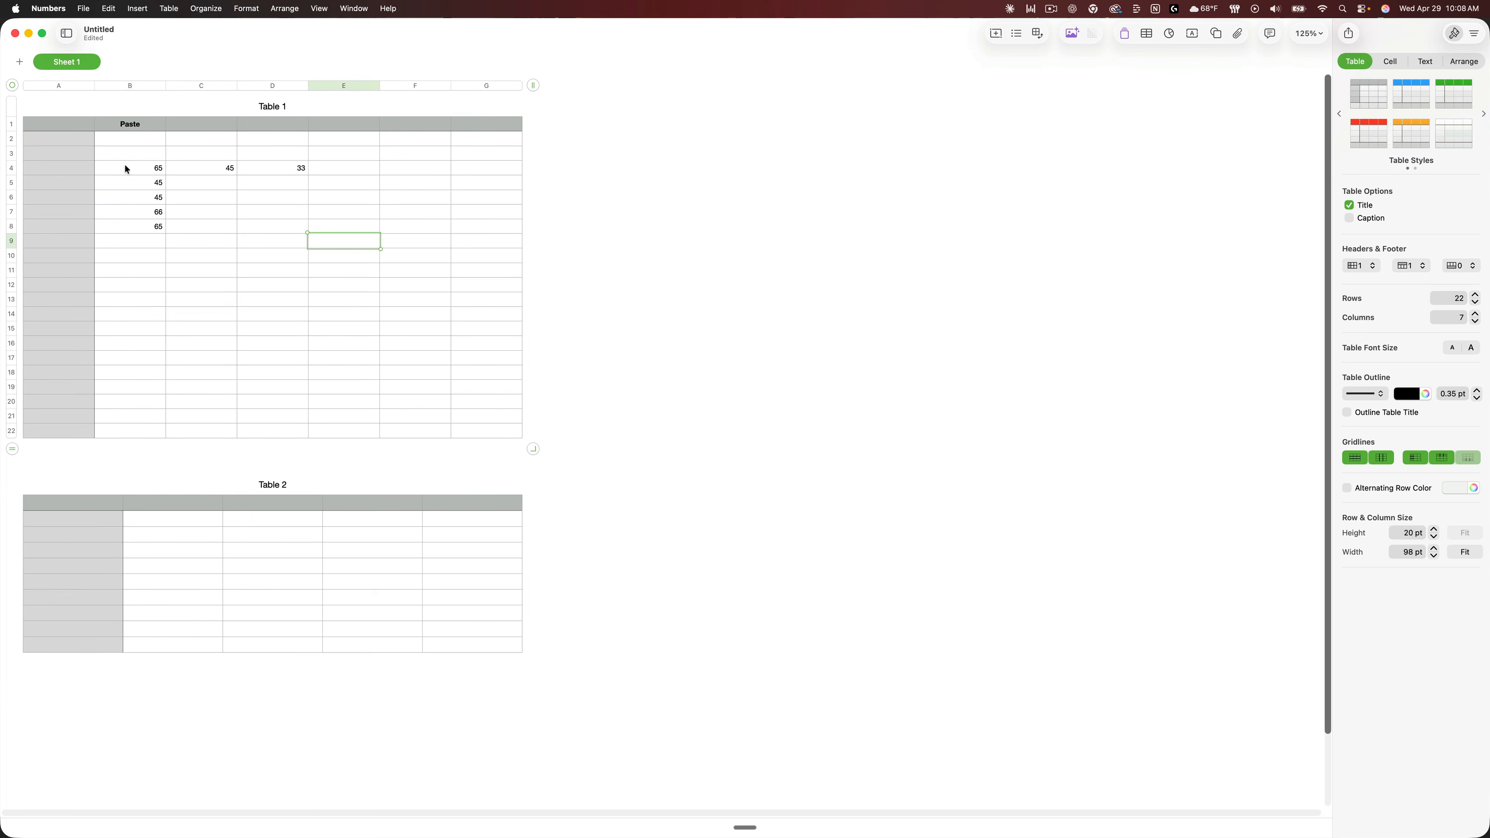
{"action": "left_click_drag", "start_coordinate": [125, 166], "coordinate": [128, 231]}
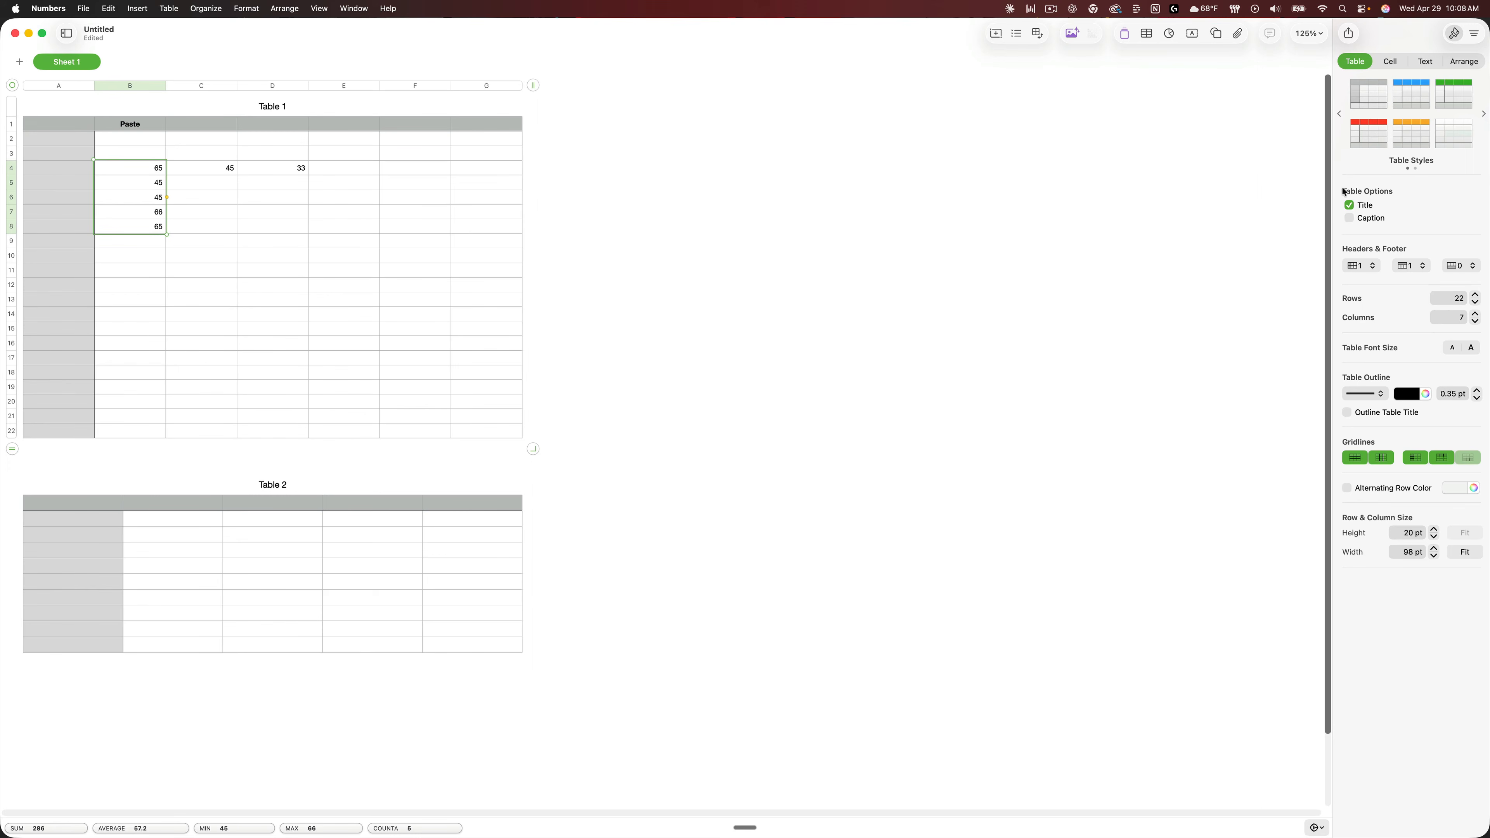
{"action": "left_click", "coordinate": [365, 265]}
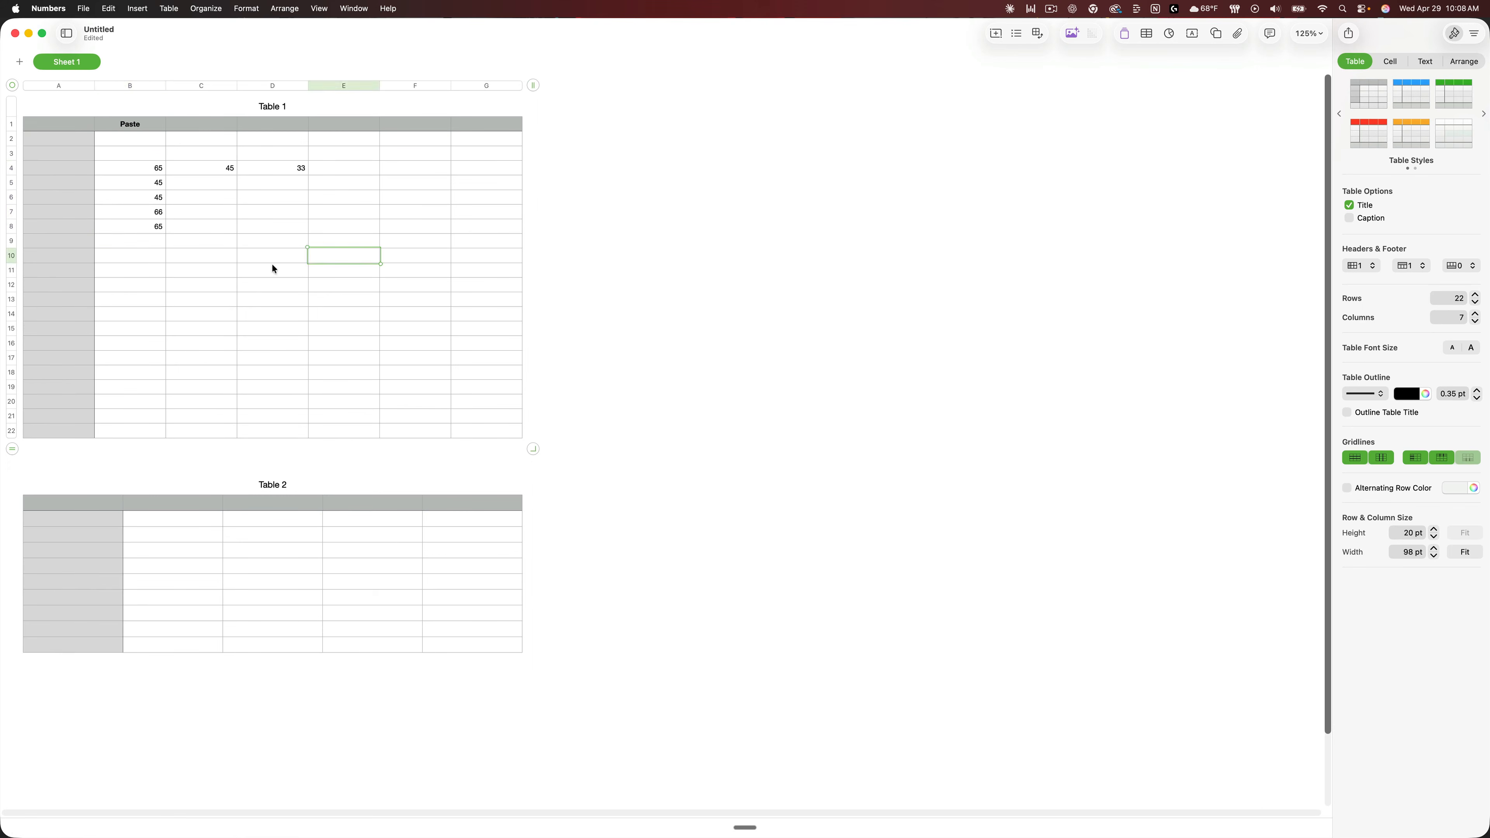
{"action": "left_click", "coordinate": [762, 184]}
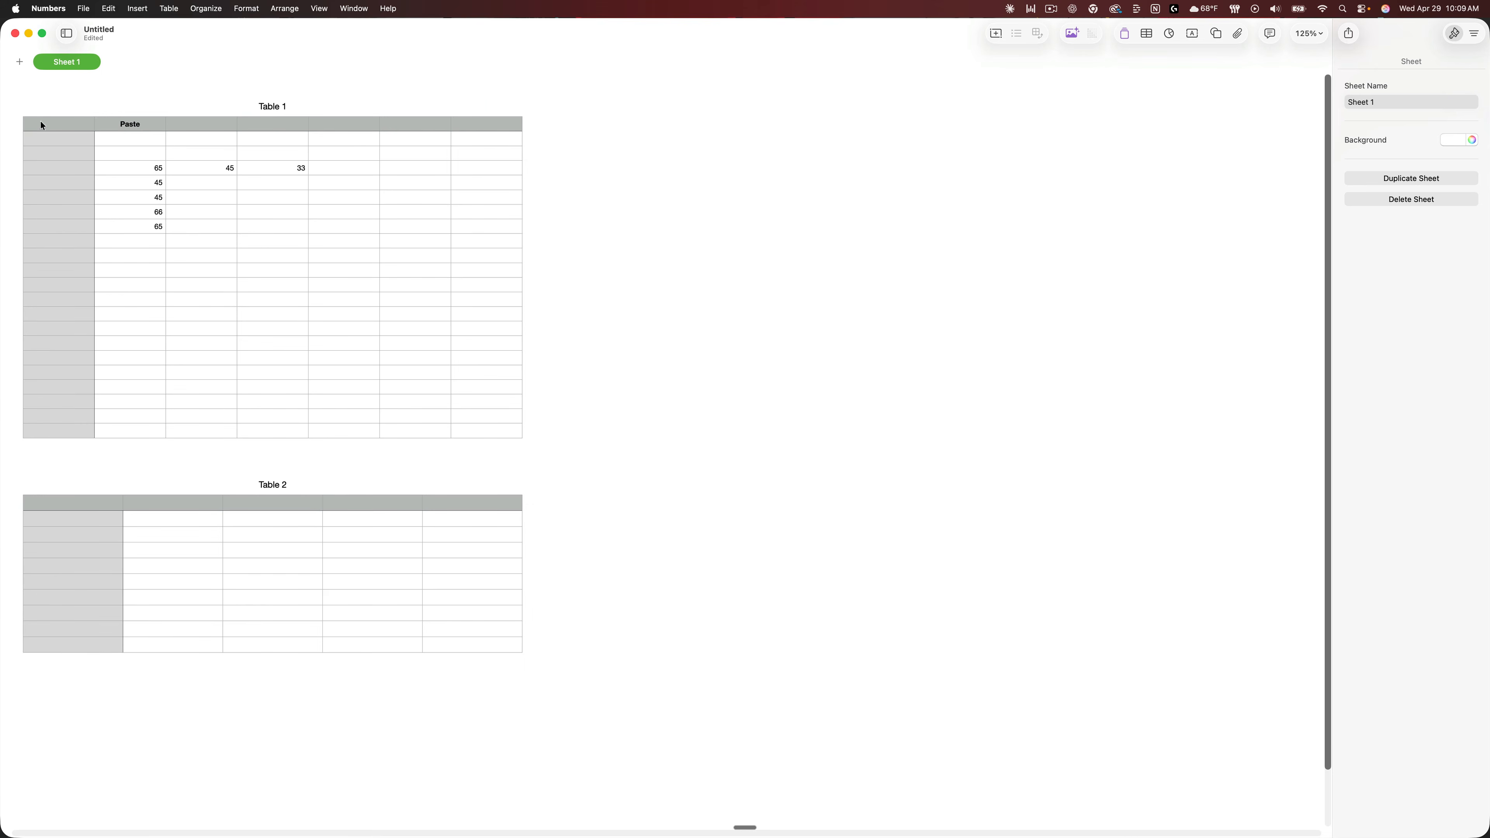
{"action": "left_click_drag", "start_coordinate": [40, 121], "coordinate": [160, 163]}
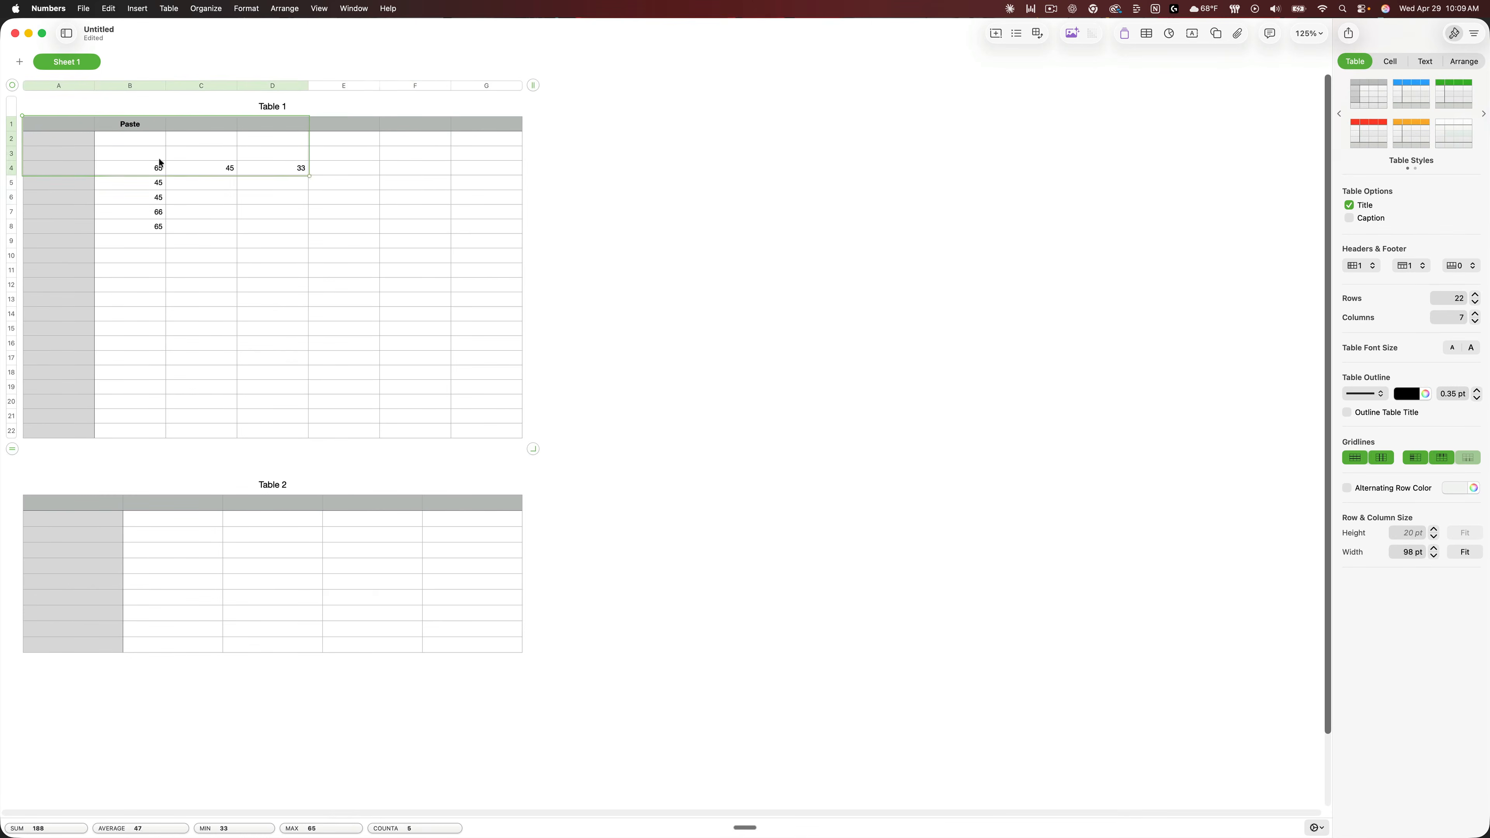
{"action": "double_click", "coordinate": [392, 200]}
Add a conditional highlighting rule to all cells of Table 1 for numbers greater than 60.
{"action": "left_click_drag", "start_coordinate": [40, 123], "coordinate": [499, 429]}
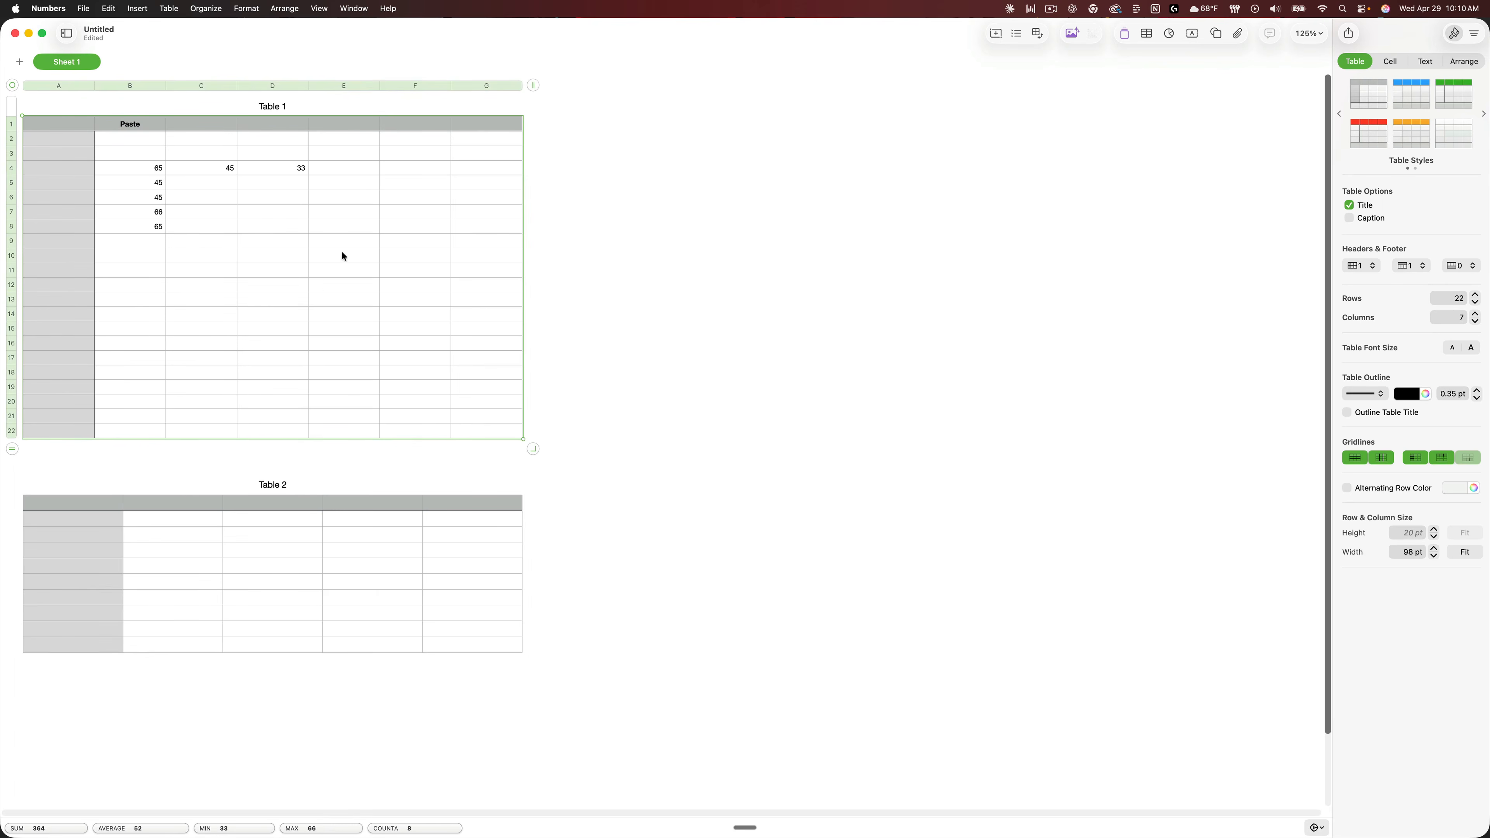
{"action": "left_click", "coordinate": [247, 8]}
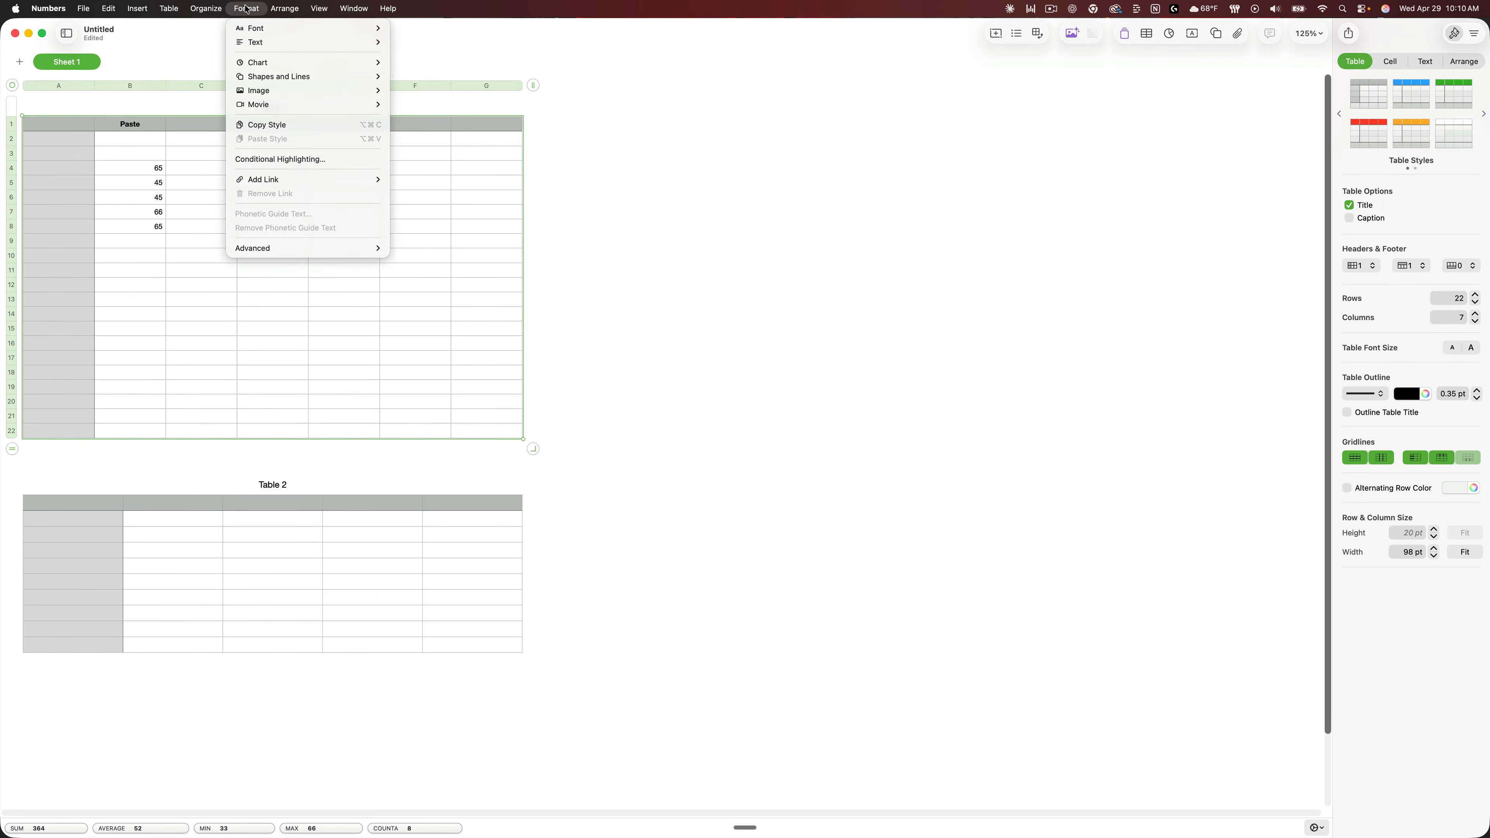
{"action": "left_click", "coordinate": [268, 159]}
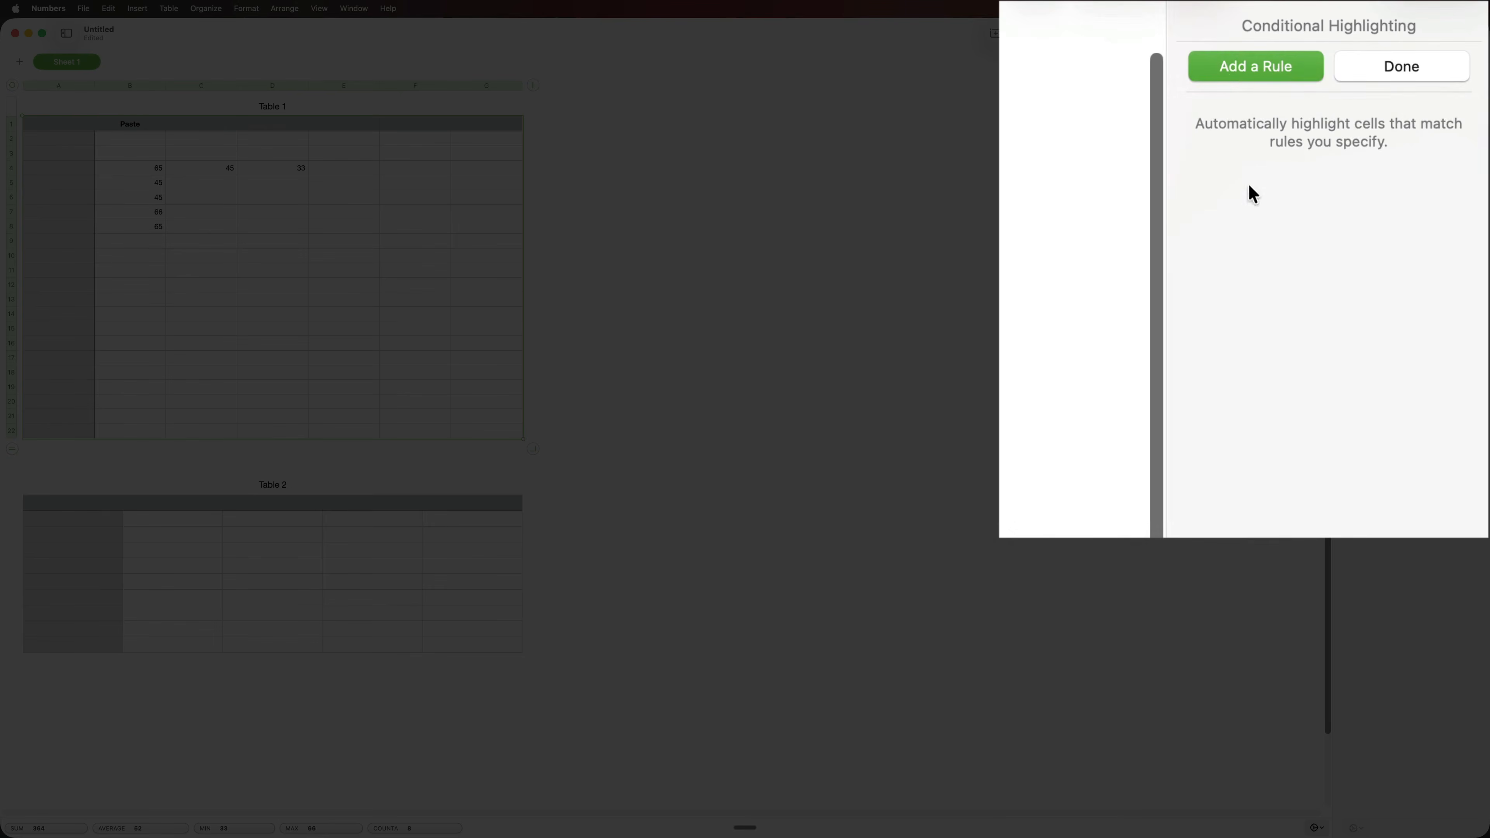
{"action": "left_click", "coordinate": [1230, 64]}
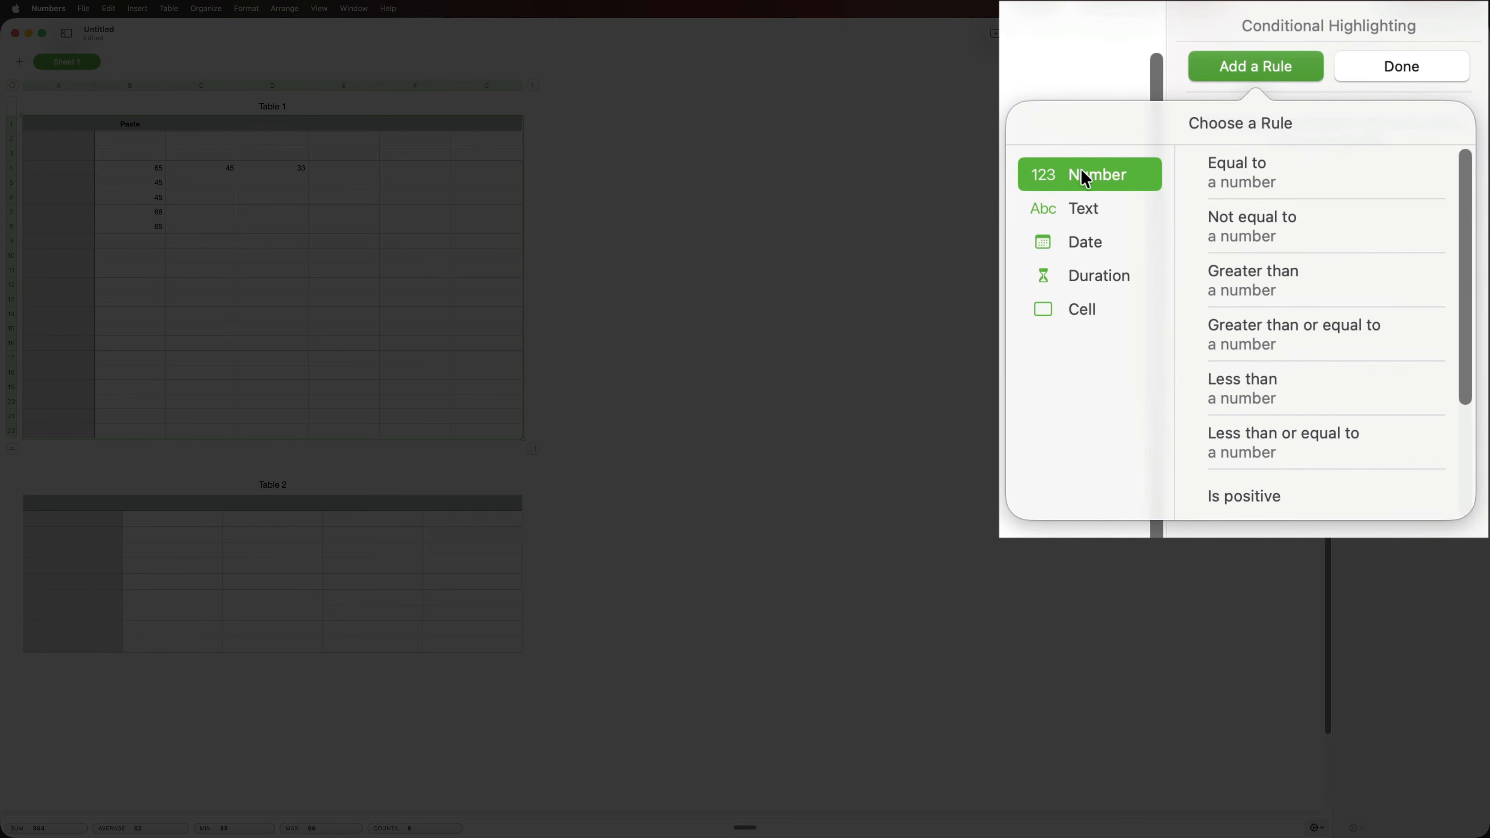
{"action": "left_click", "coordinate": [1251, 282]}
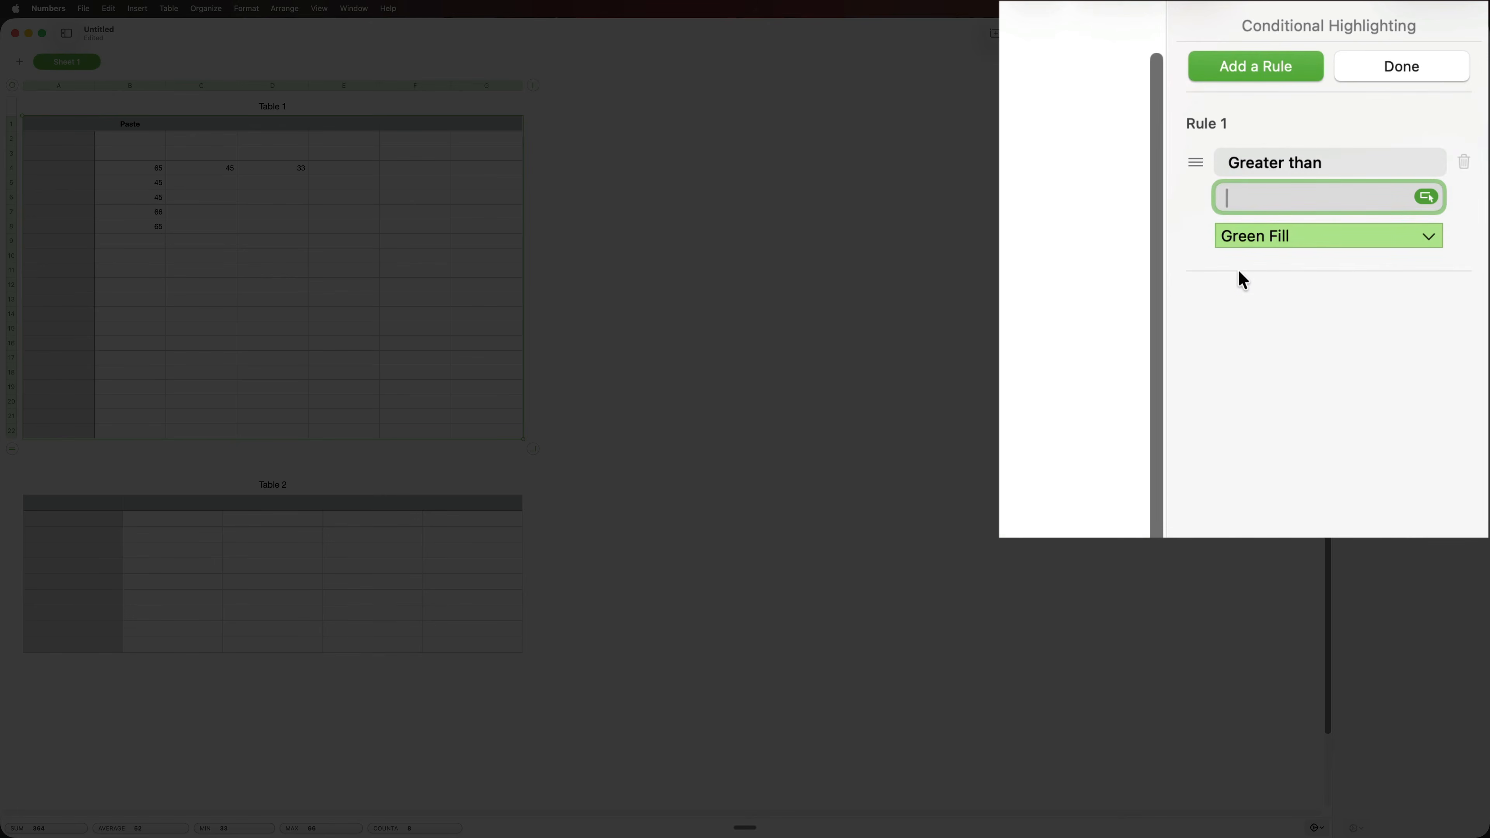
{"action": "type", "text": "60"}
Change the highlight style of the greater-than-60 rule to a red fill and leave the rule settings.
{"action": "left_click", "coordinate": [1256, 237]}
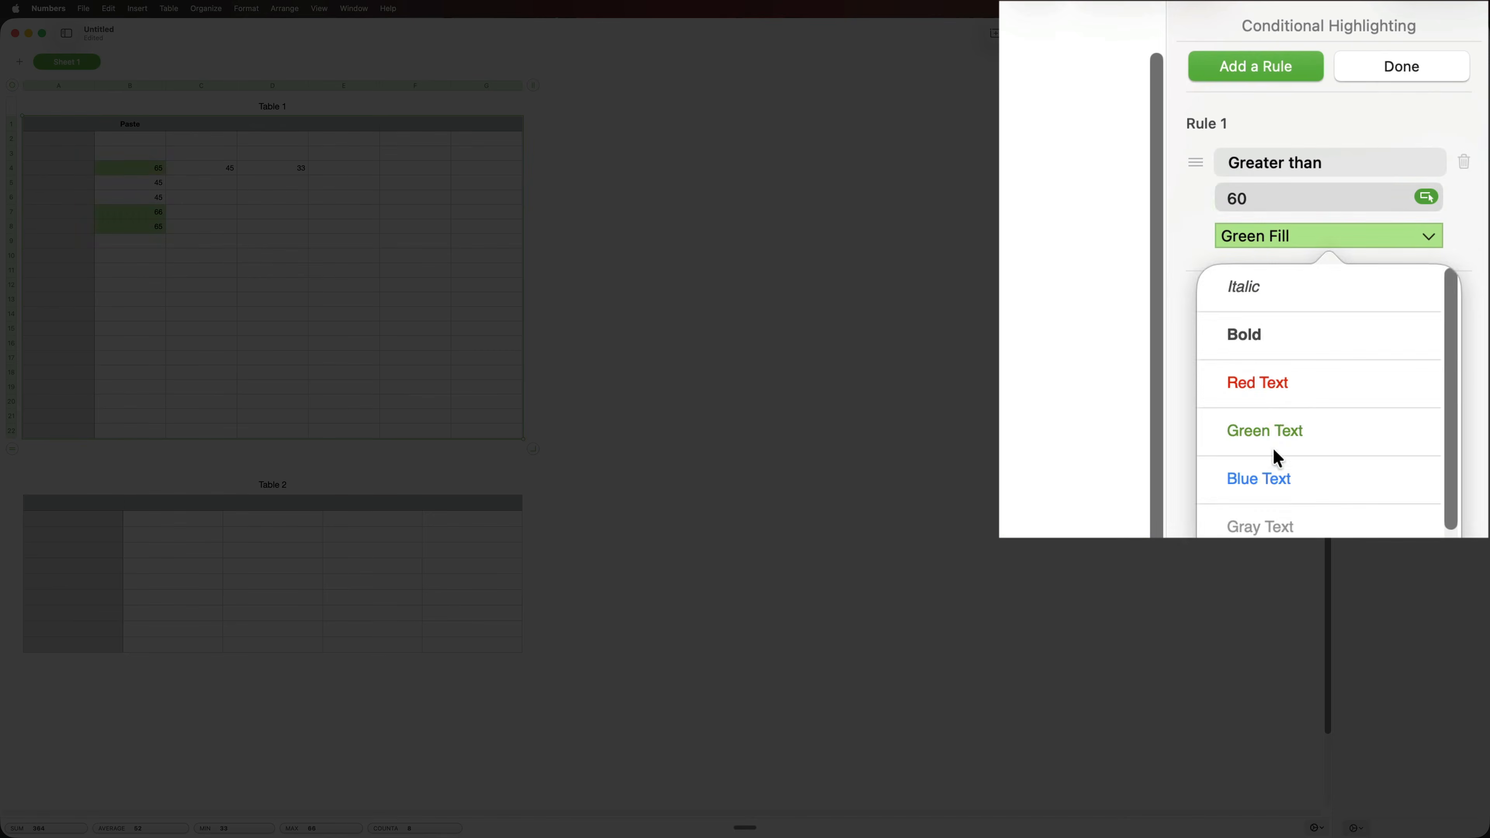
{"action": "left_click", "coordinate": [1270, 570]}
{"action": "left_click", "coordinate": [667, 236]}
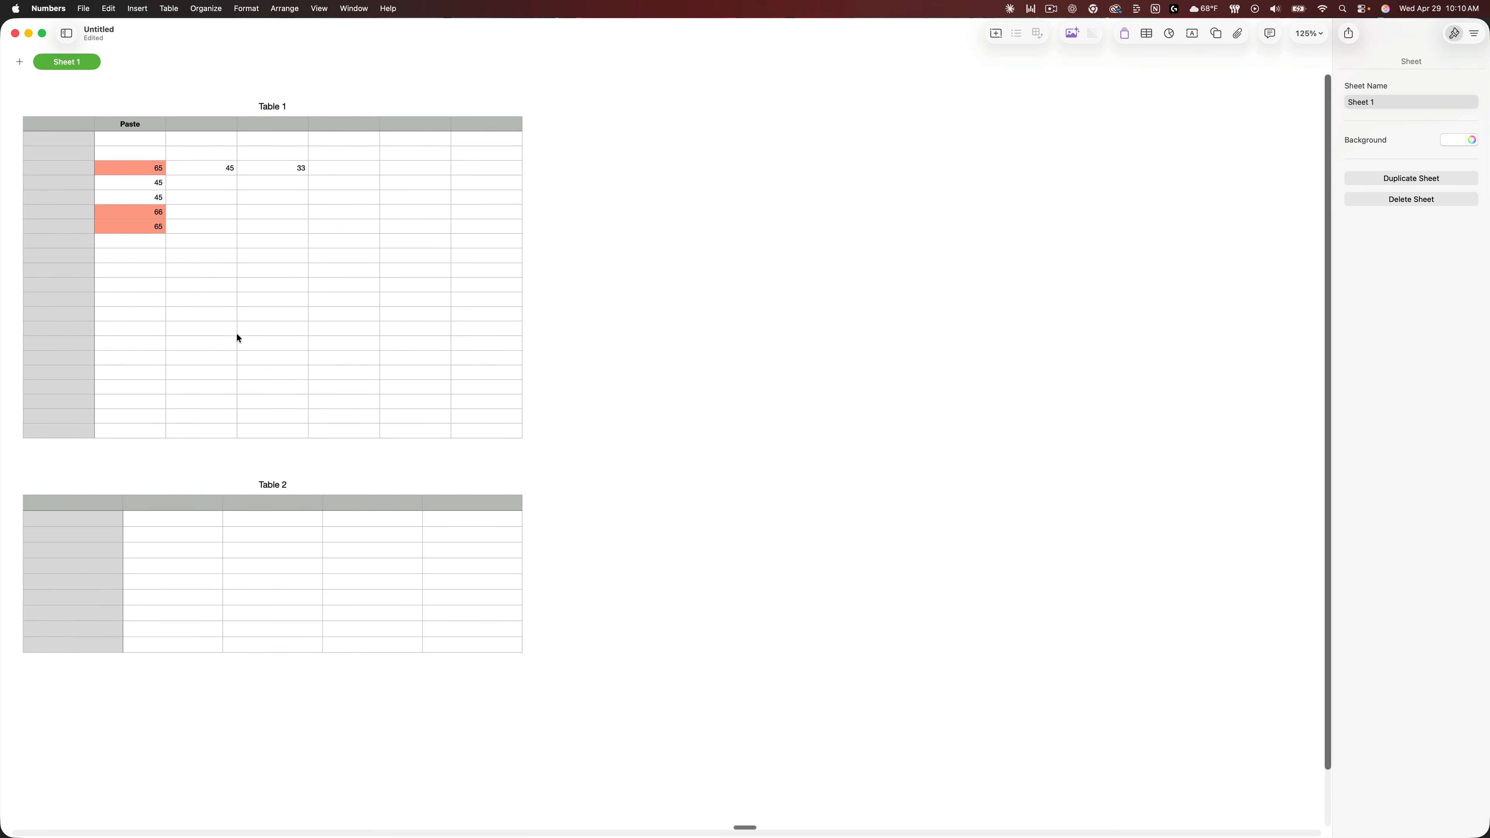
{"action": "left_click", "coordinate": [65, 415]}
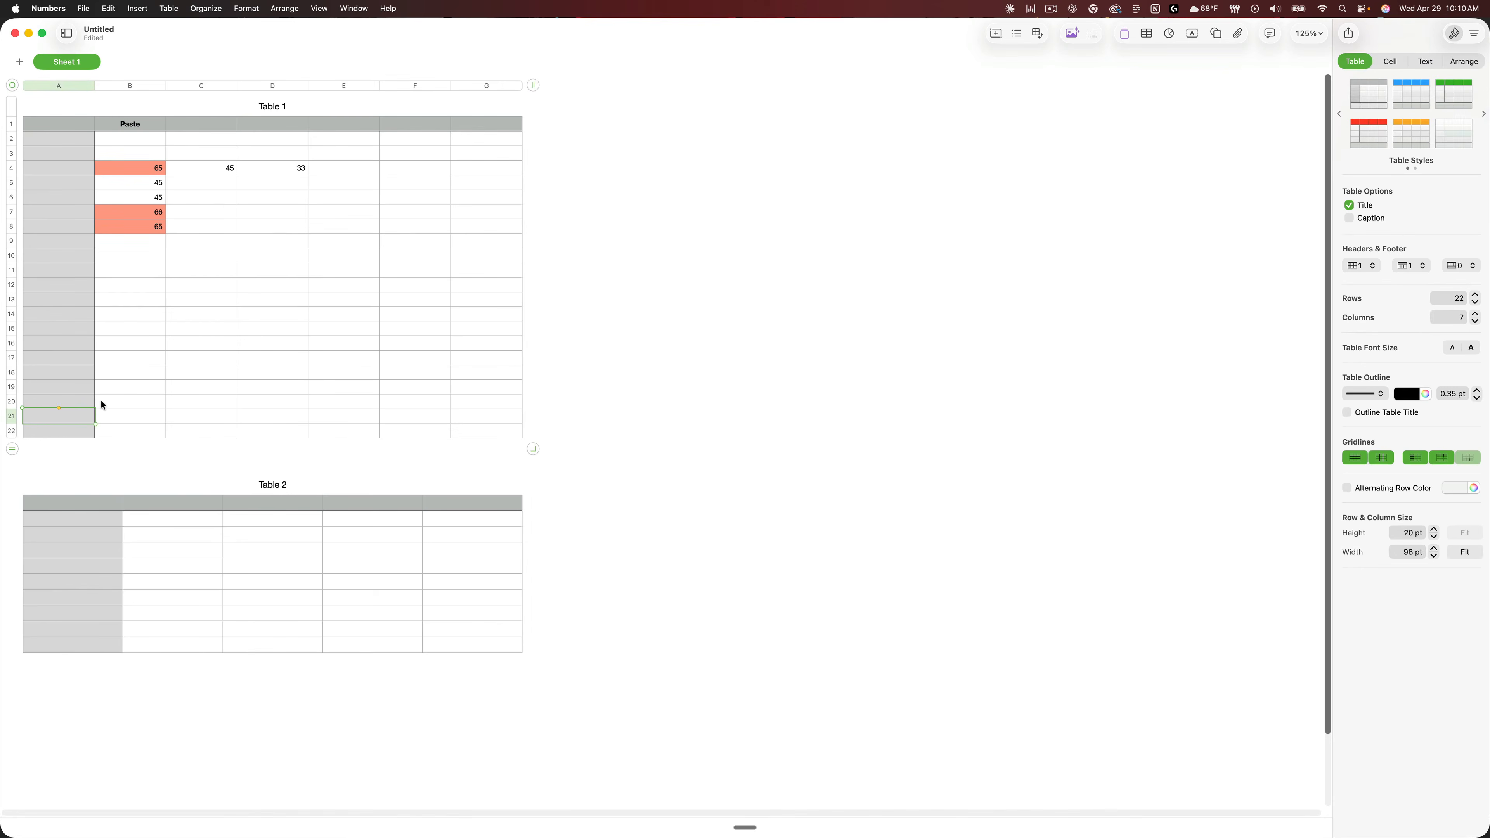
Label cell A21 of Table 1 as Total and enter a SUM formula over B2:B20 in cell B21.
{"action": "type", "text": "Total"}
{"action": "key", "text": "Tab"}
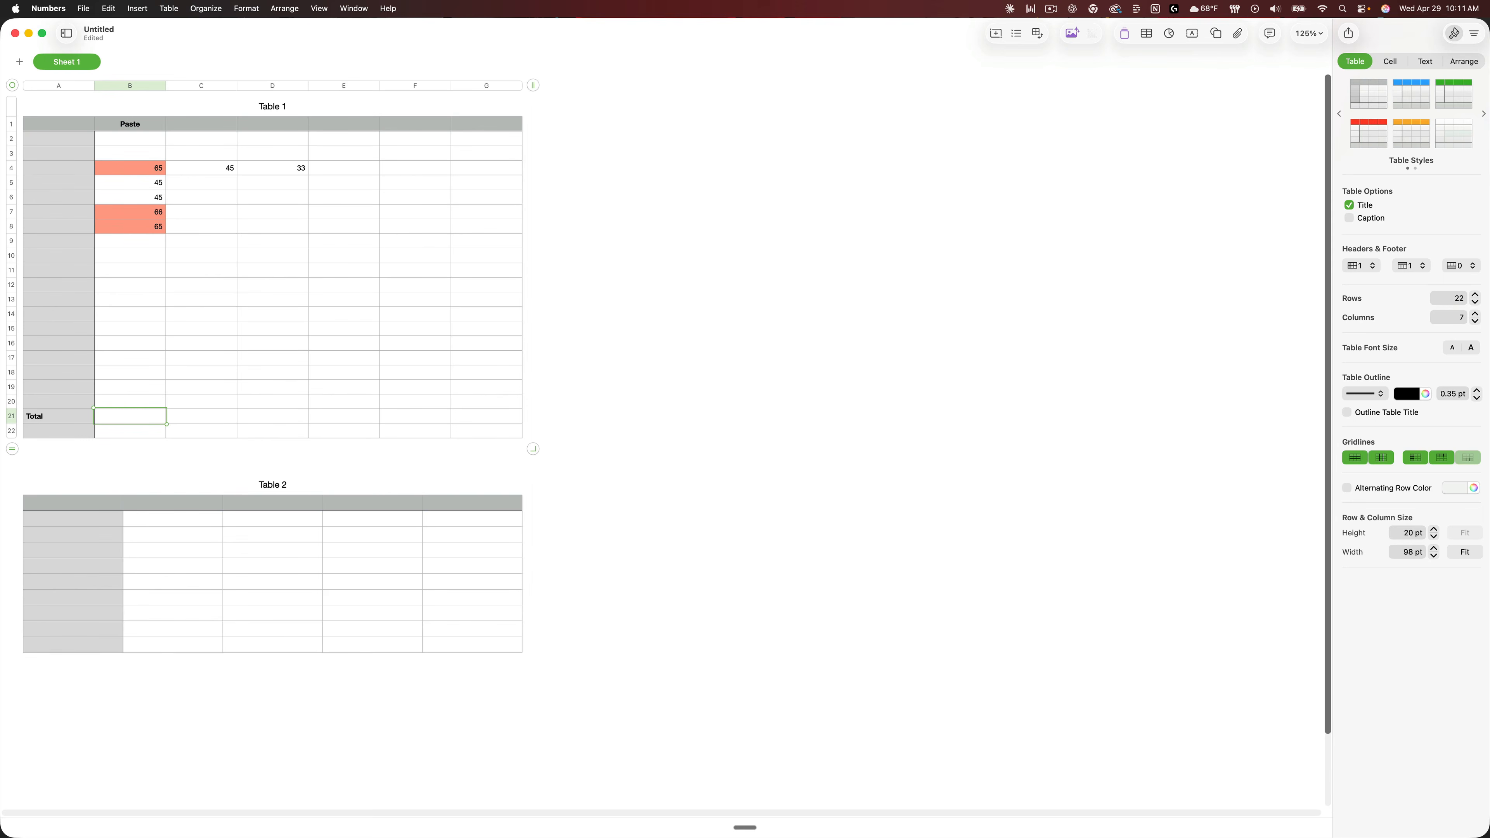
{"action": "type", "text": "="}
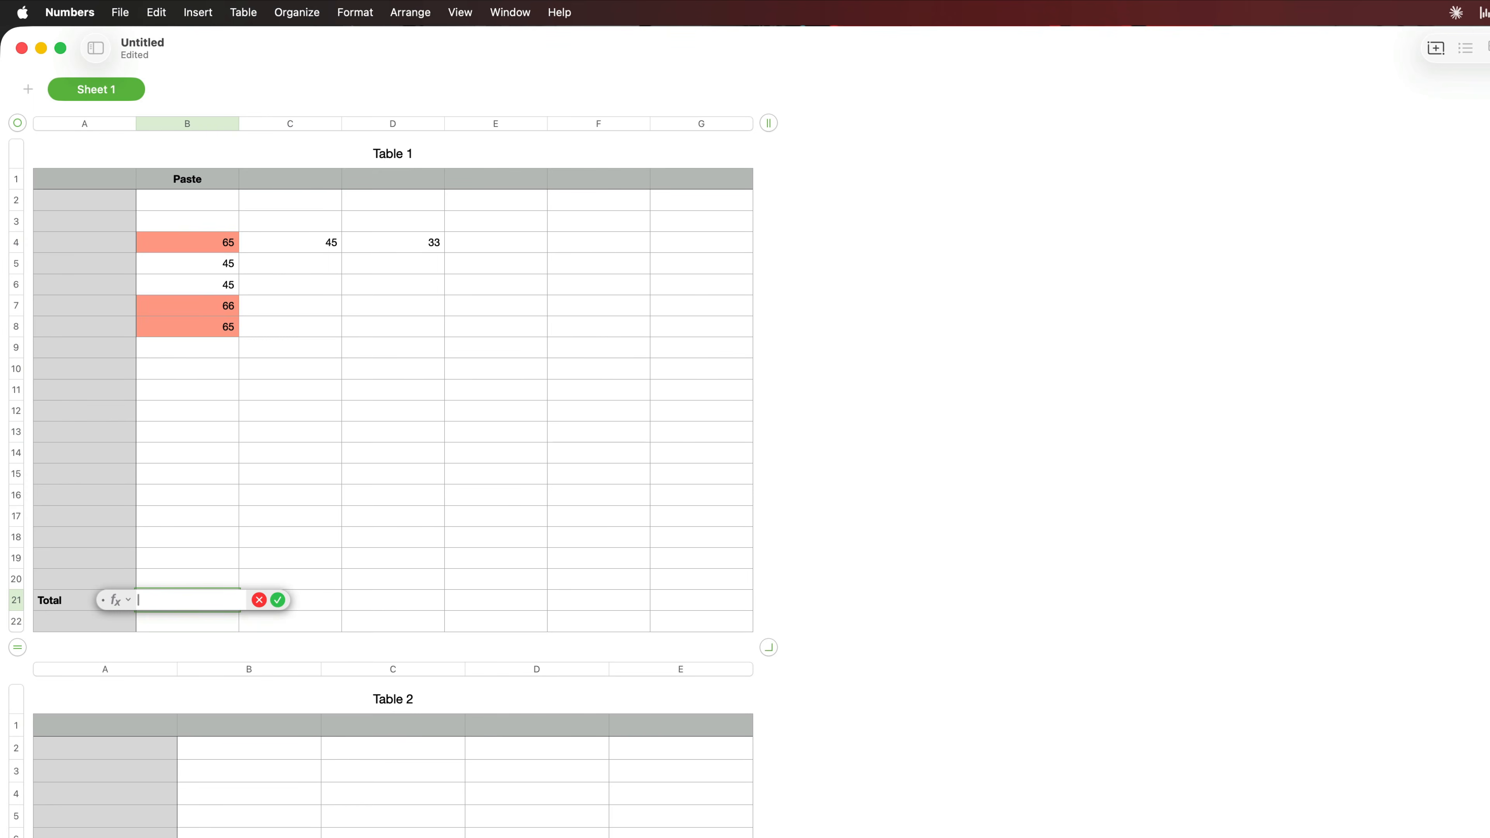
{"action": "type", "text": "sum"}
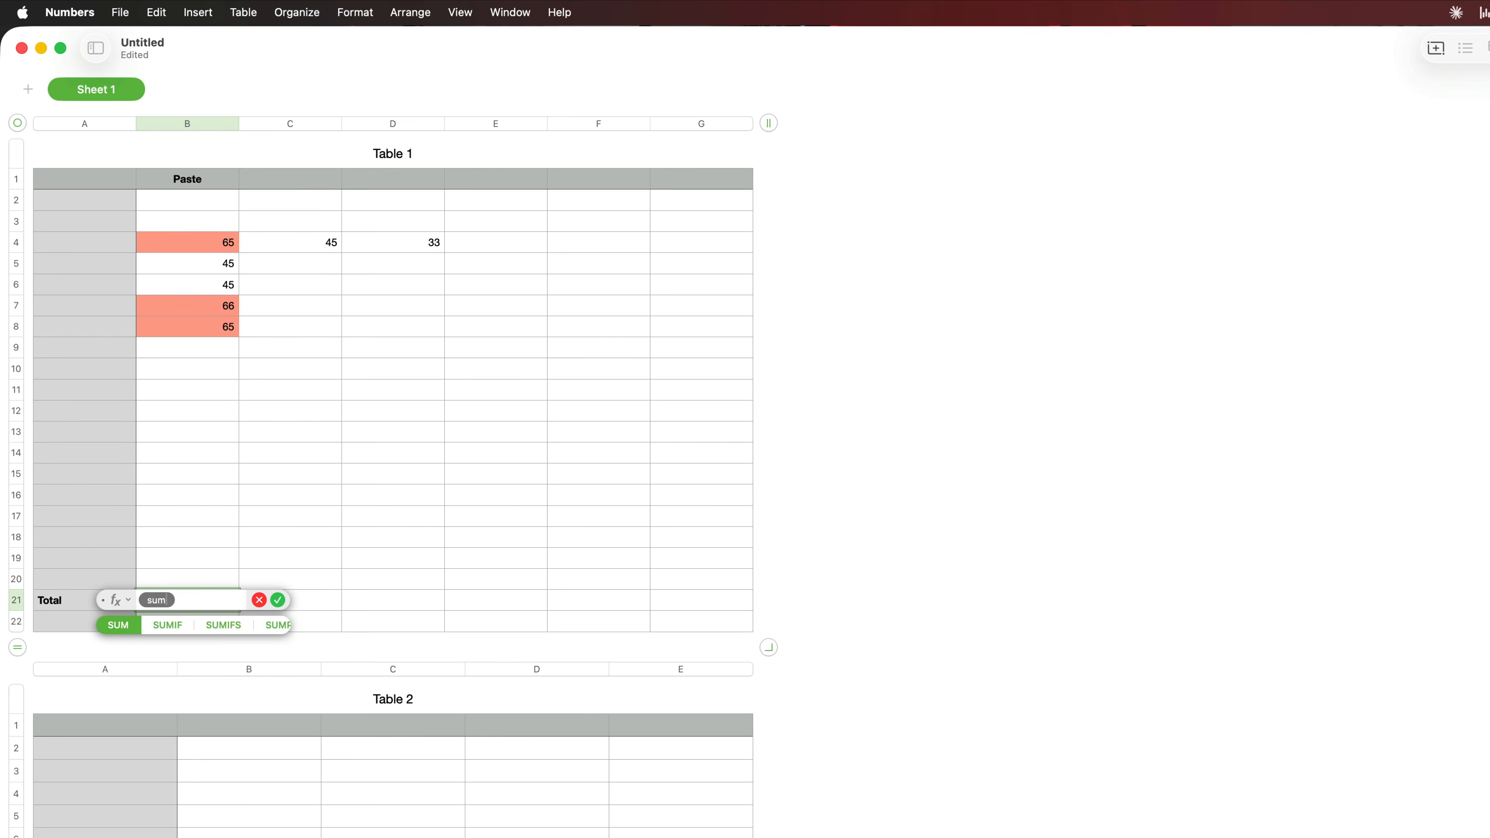
{"action": "key", "text": "Return"}
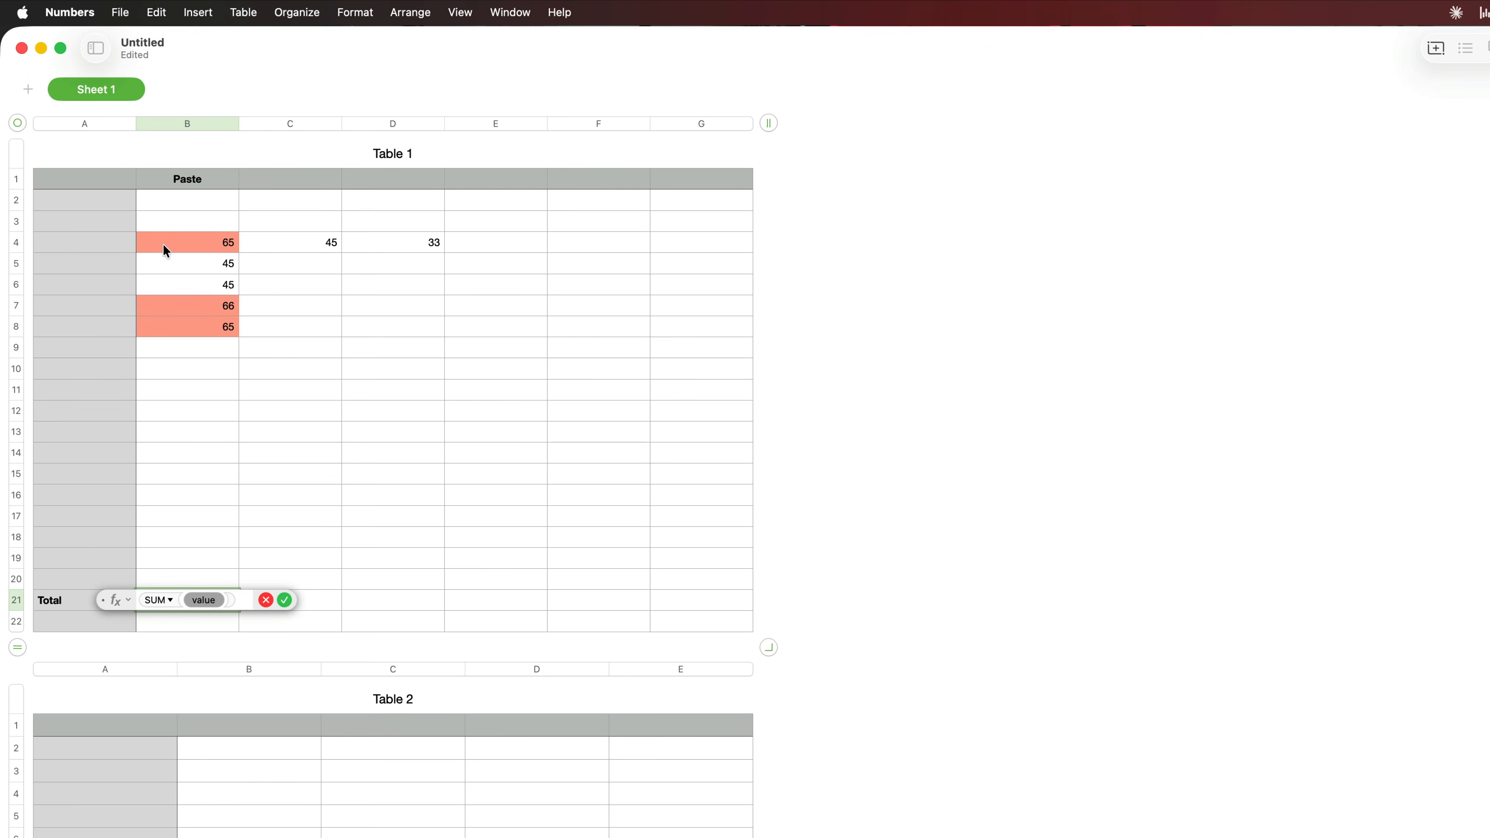
{"action": "left_click_drag", "start_coordinate": [164, 199], "coordinate": [180, 576]}
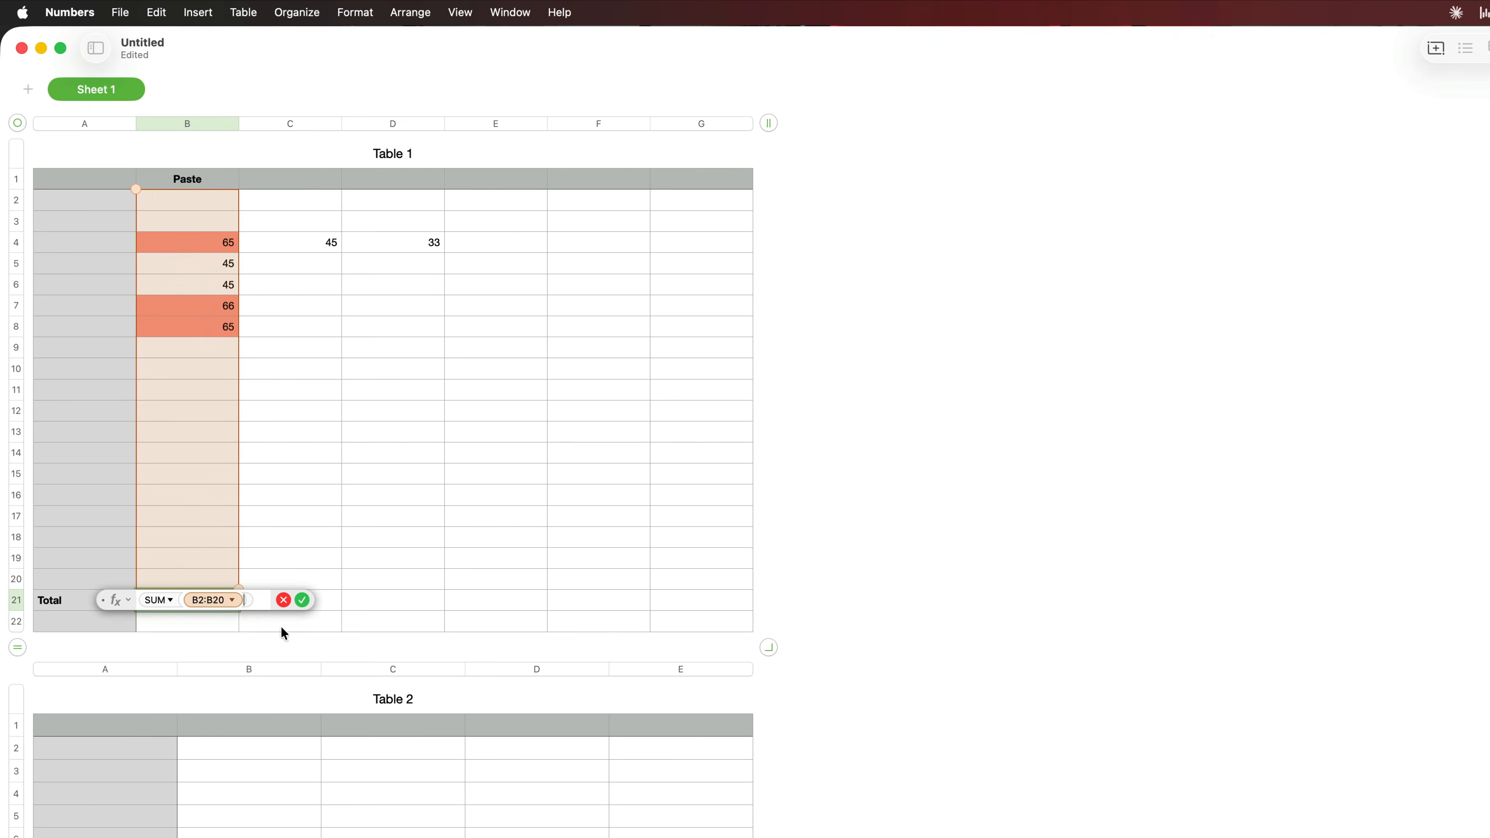
{"action": "left_click", "coordinate": [304, 599]}
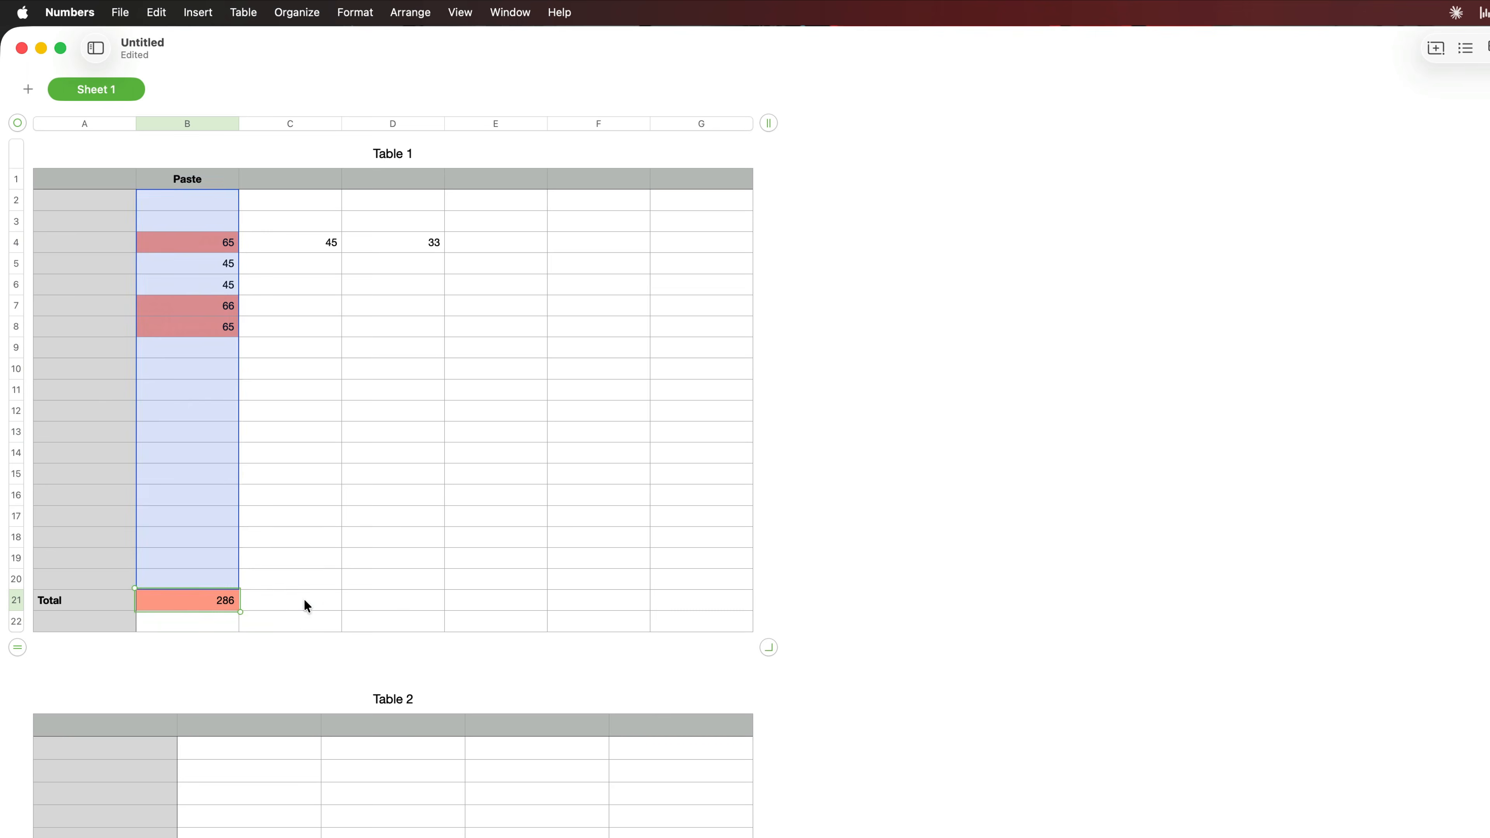
Reopen the SUM formula in cell B21 and clear it completely.
{"action": "left_click", "coordinate": [263, 604]}
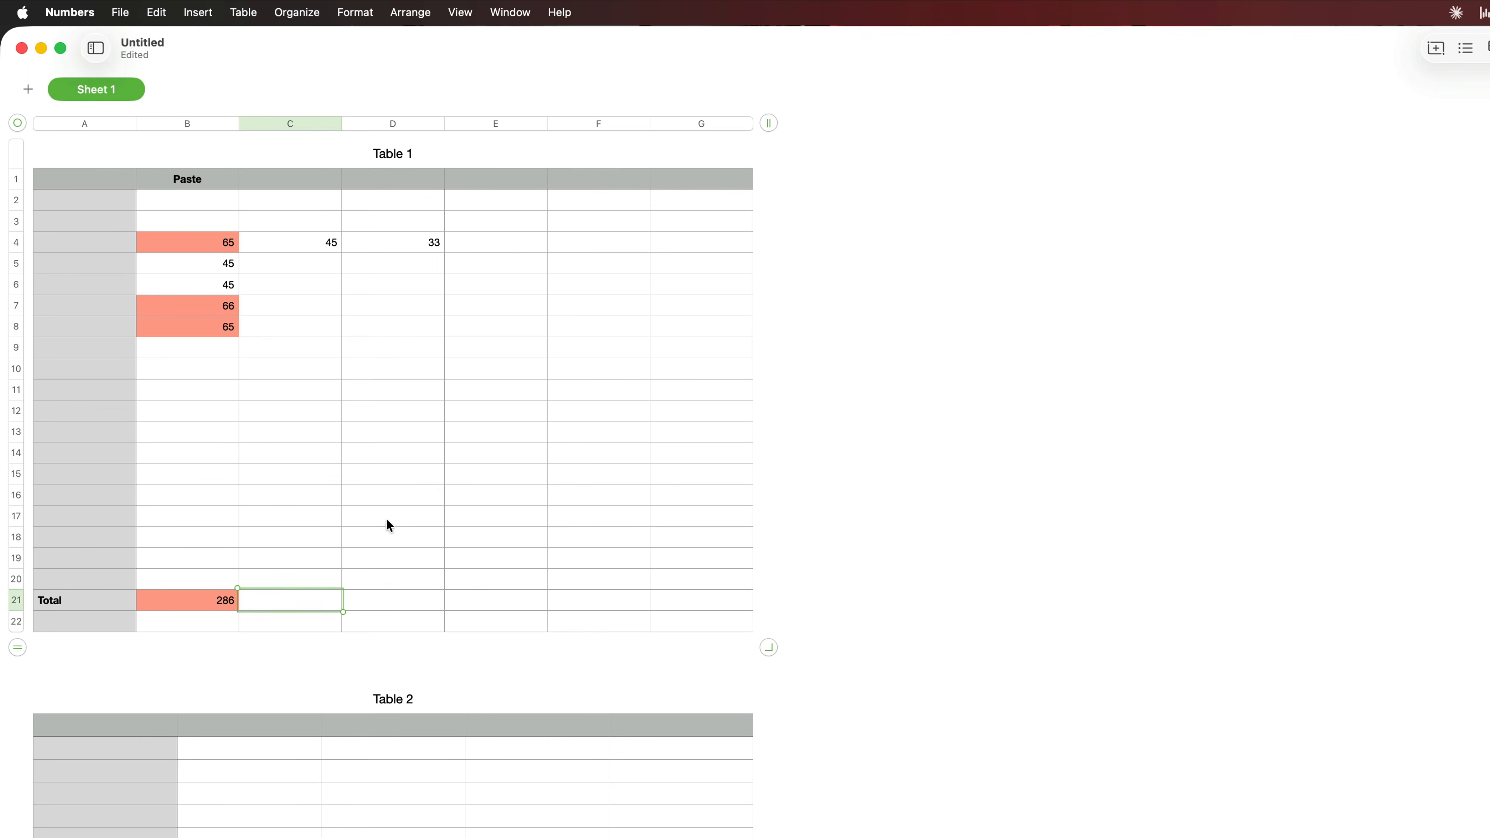
{"action": "key", "text": "Left"}
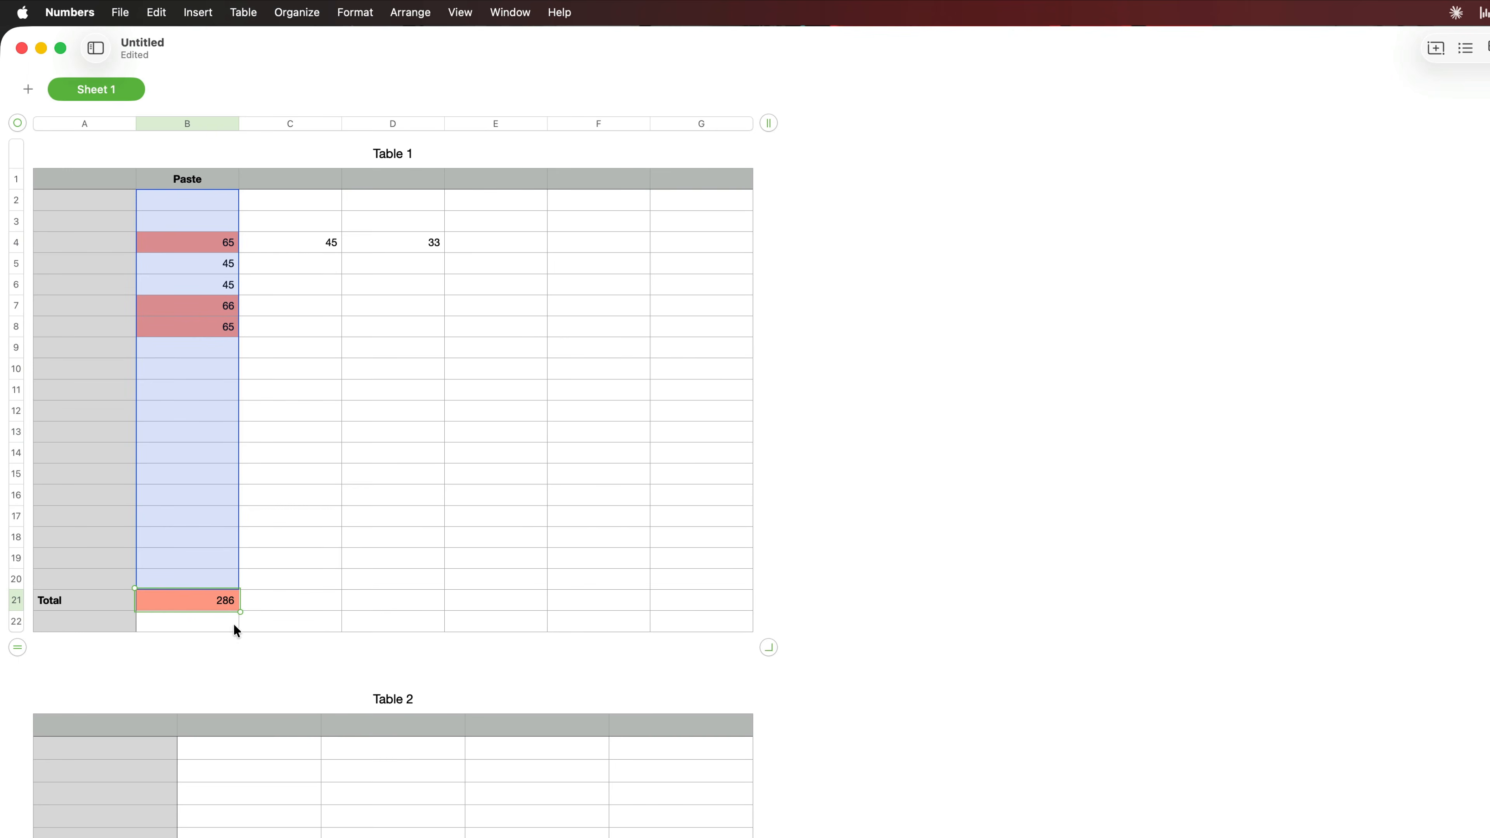
{"action": "double_click", "coordinate": [208, 598]}
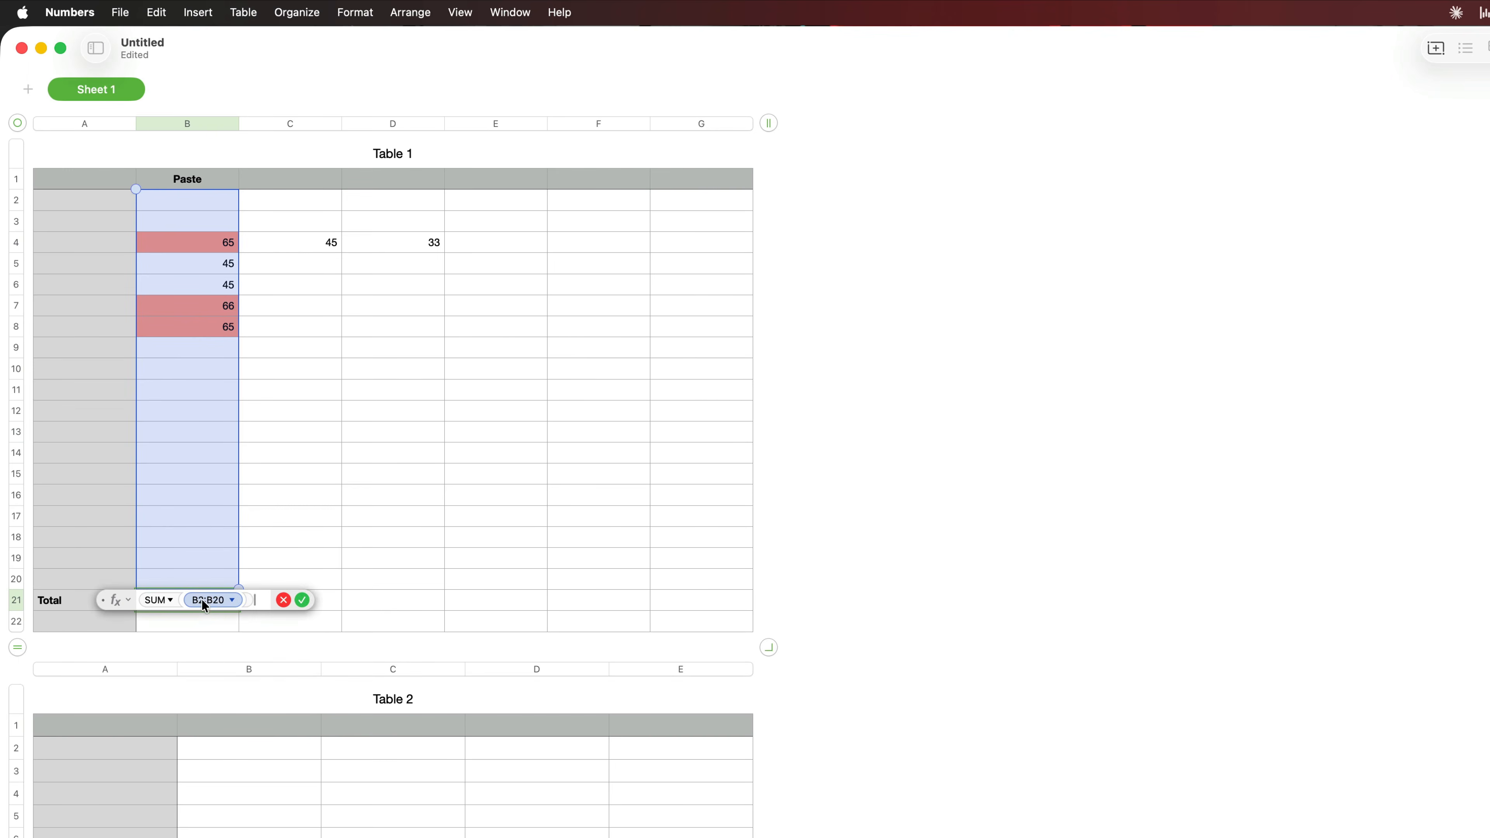
{"action": "key", "text": "BackSpace"}
{"action": "key", "text": "BackSpace"}
{"action": "key", "text": "BackSpace"}
{"action": "key", "text": "BackSpace"}
{"action": "key", "text": "BackSpace"}
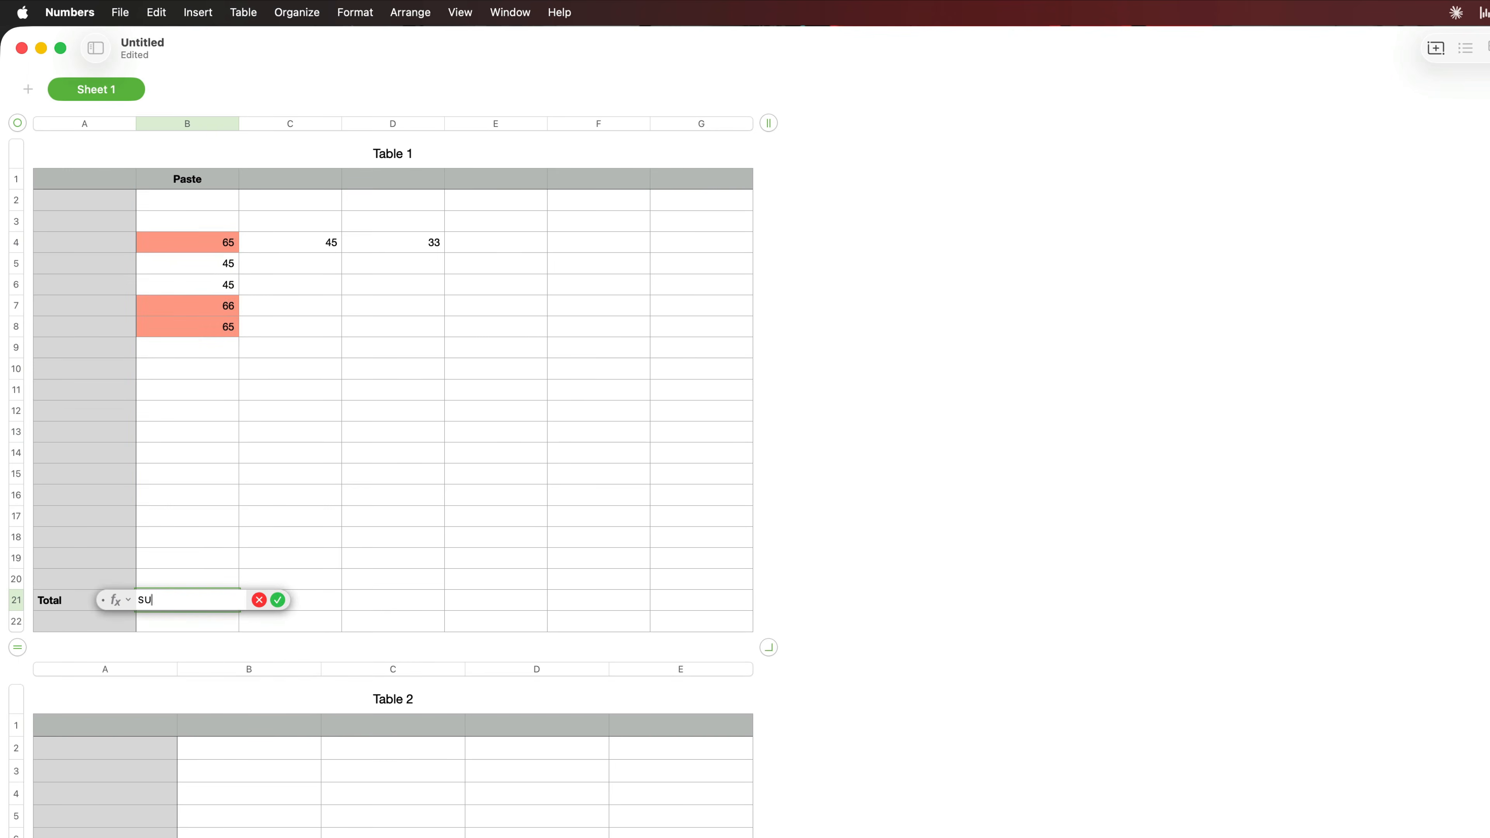
{"action": "key", "text": "BackSpace"}
{"action": "key", "text": "BackSpace"}
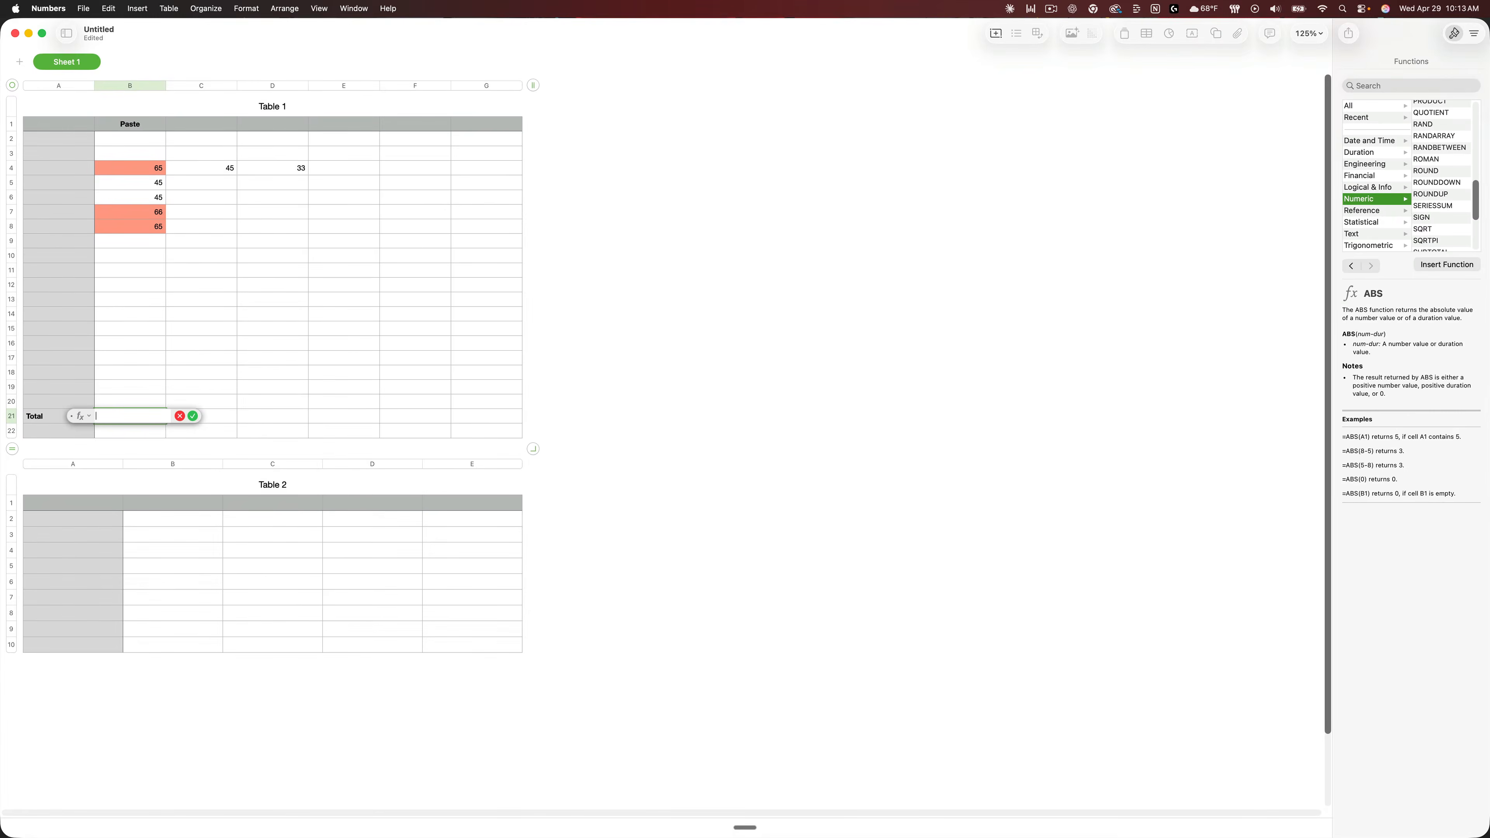
Enter an AVERAGE formula over B2:B20 in cell B21, review it, and leave the formula editor.
{"action": "type", "text": "aver"}
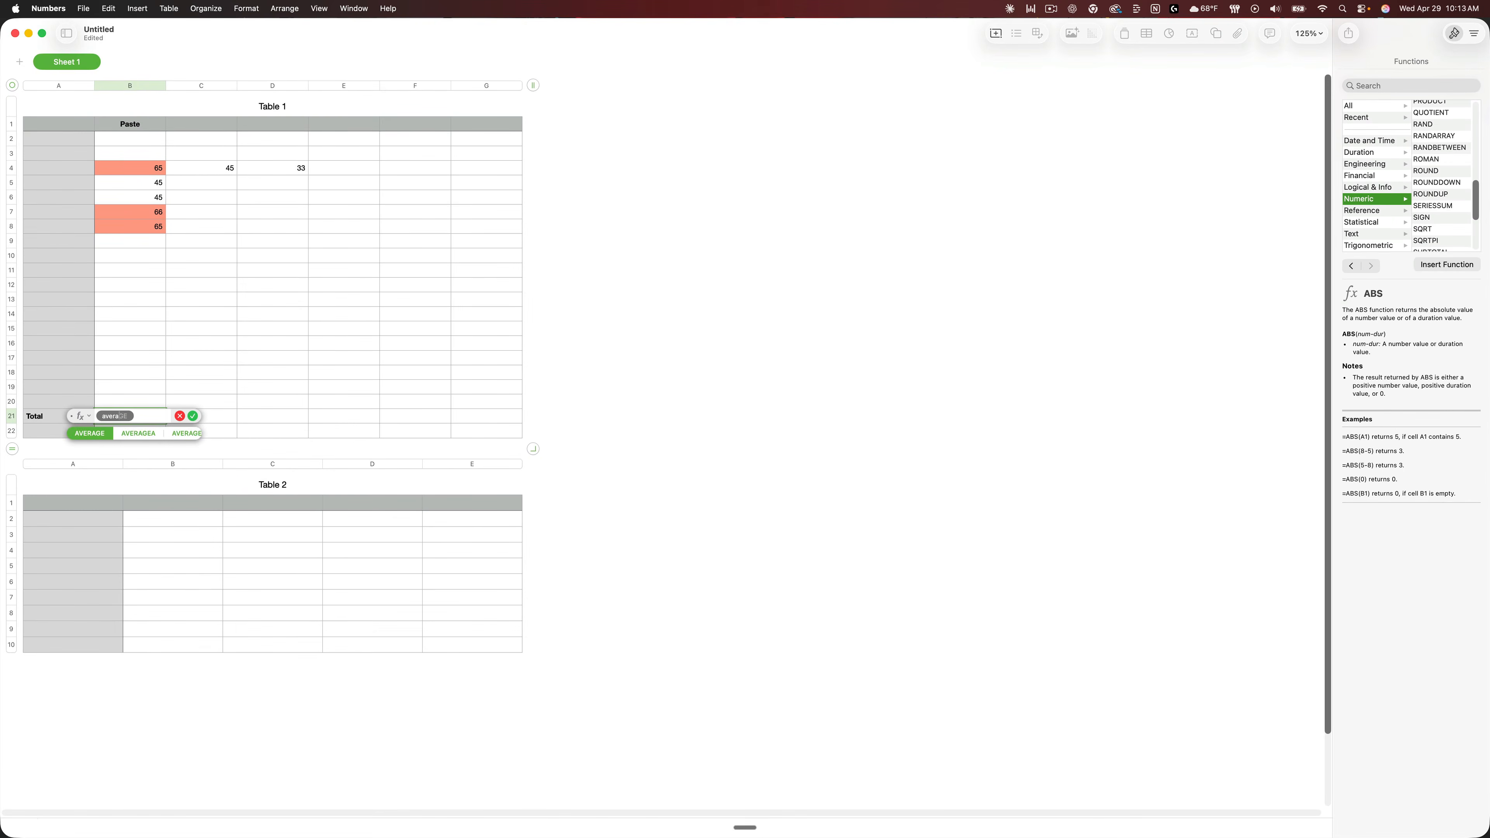
{"action": "type", "text": "a"}
{"action": "key", "text": "Return"}
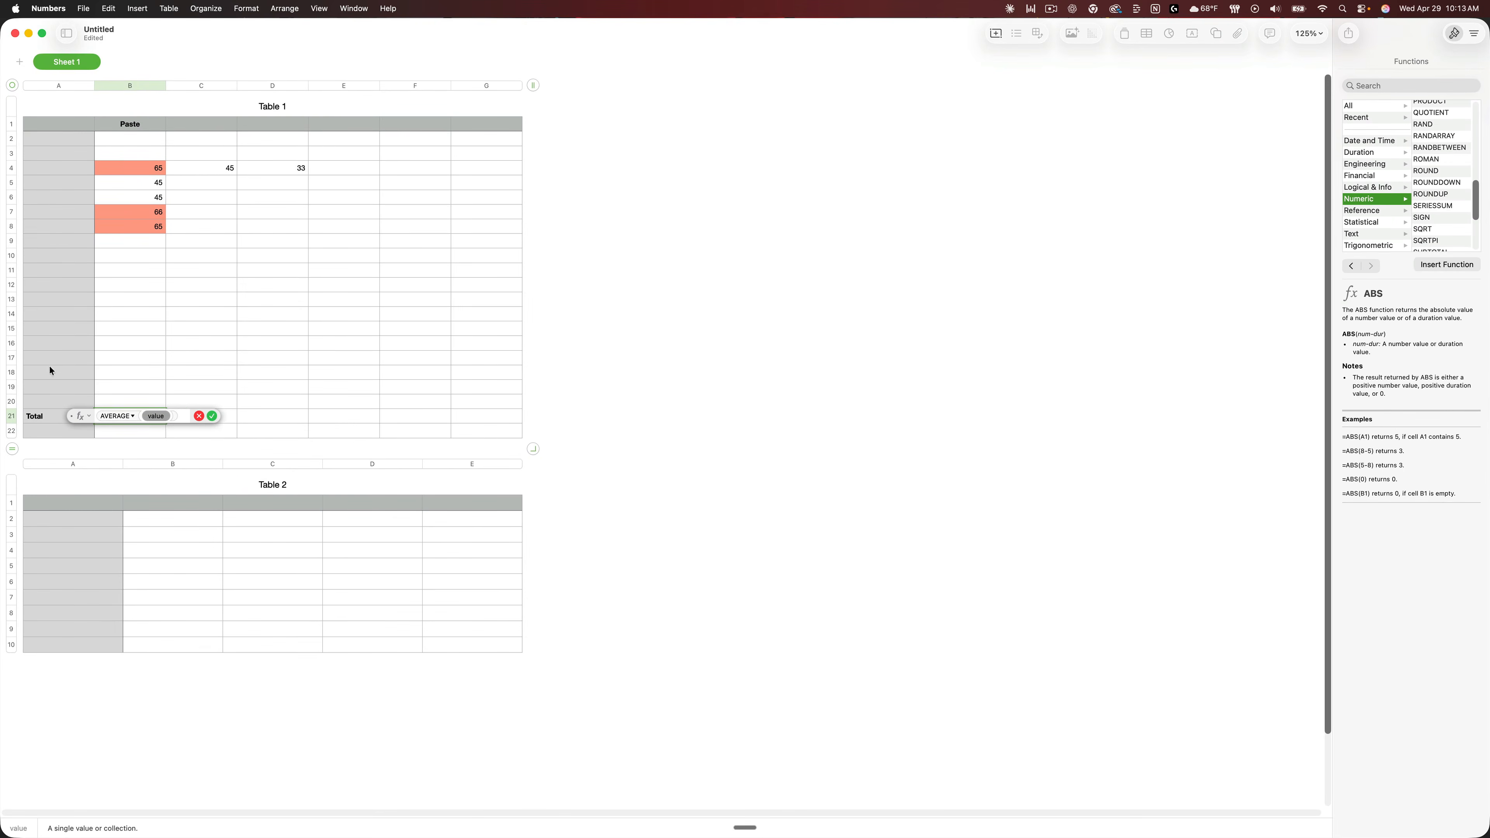
{"action": "left_click_drag", "start_coordinate": [116, 136], "coordinate": [117, 397]}
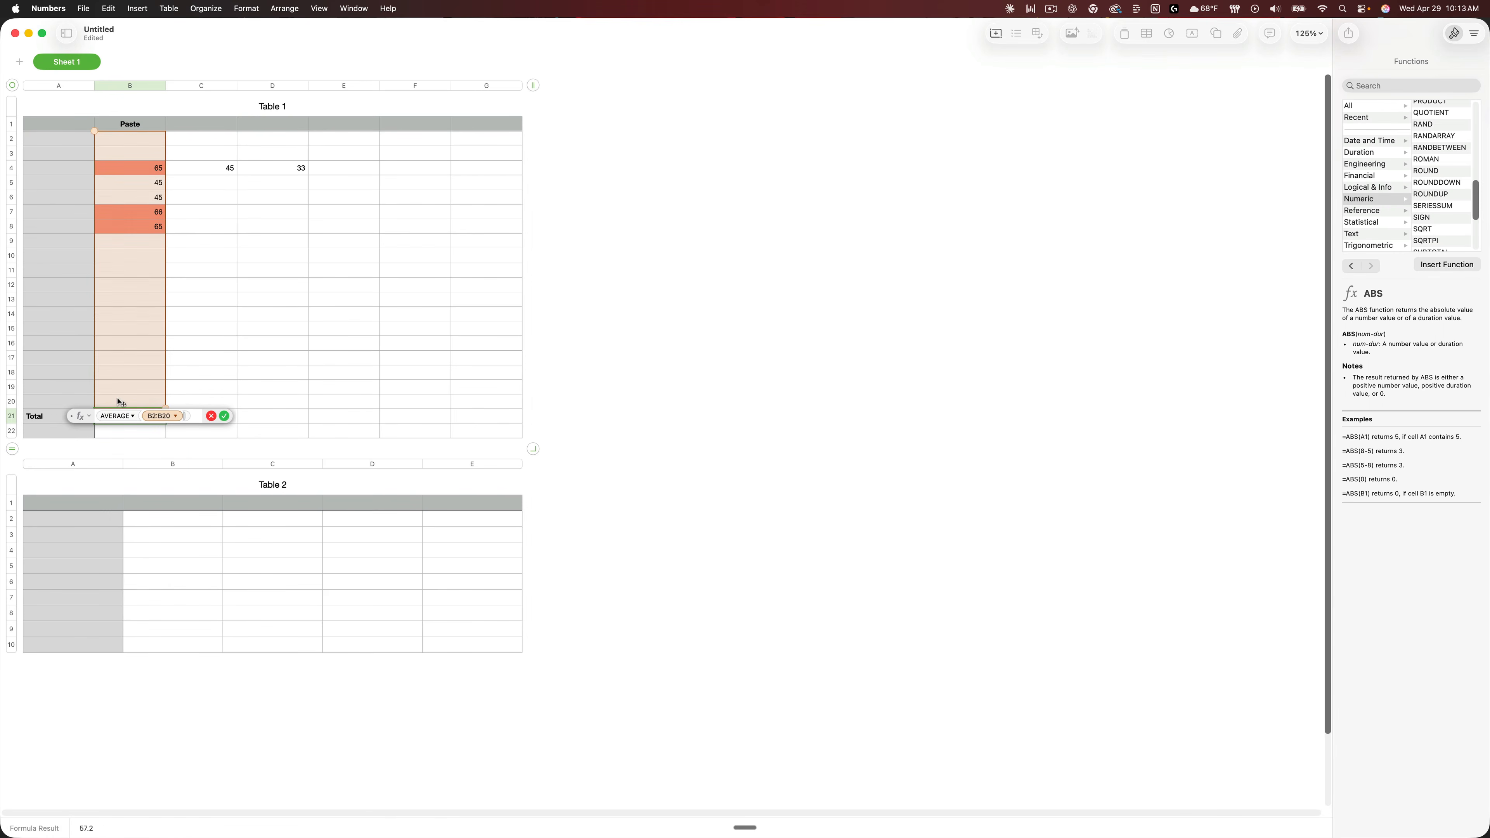
{"action": "left_click", "coordinate": [224, 417]}
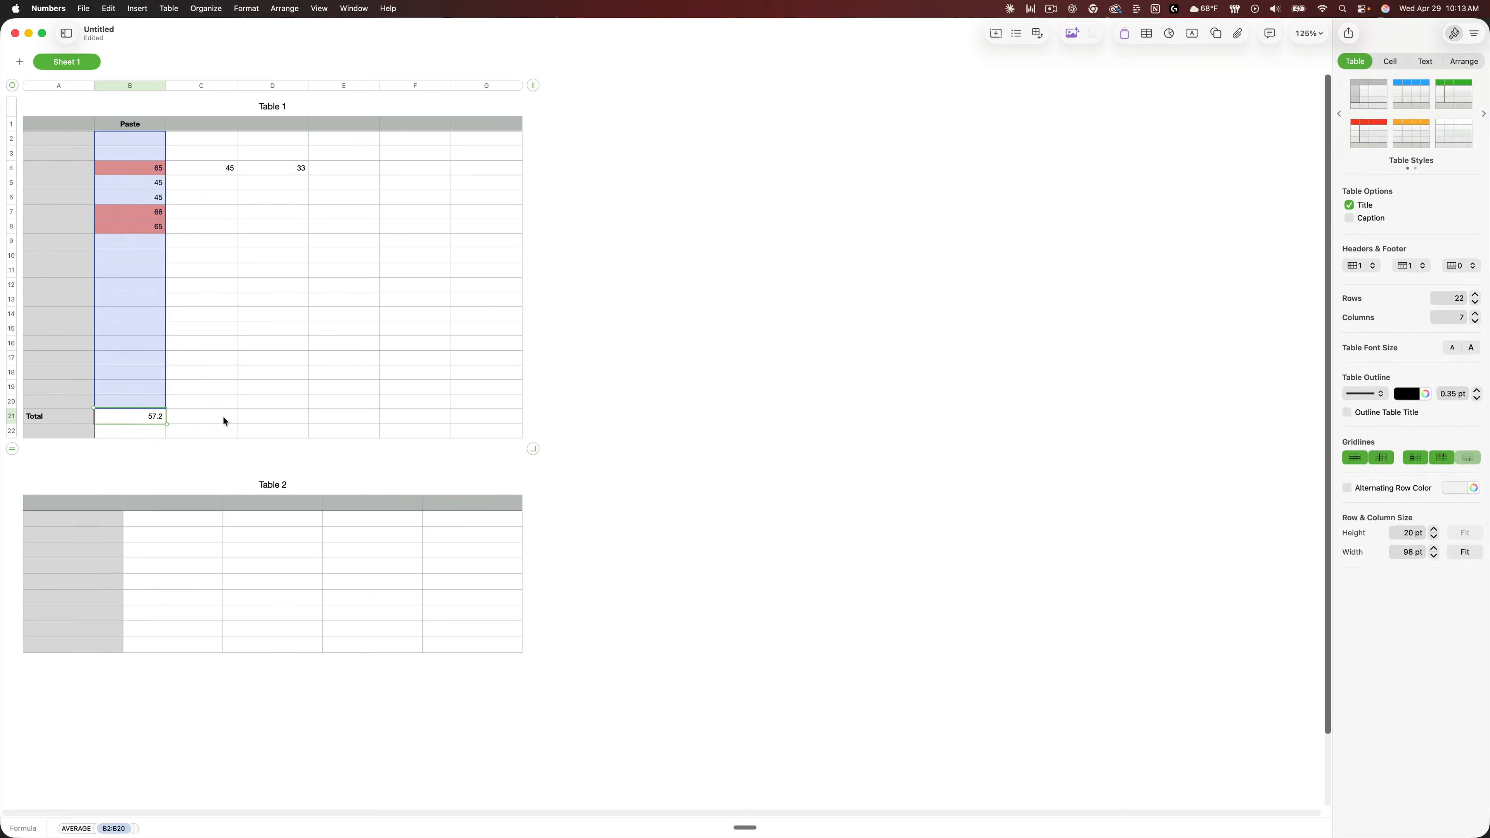
{"action": "double_click", "coordinate": [153, 417]}
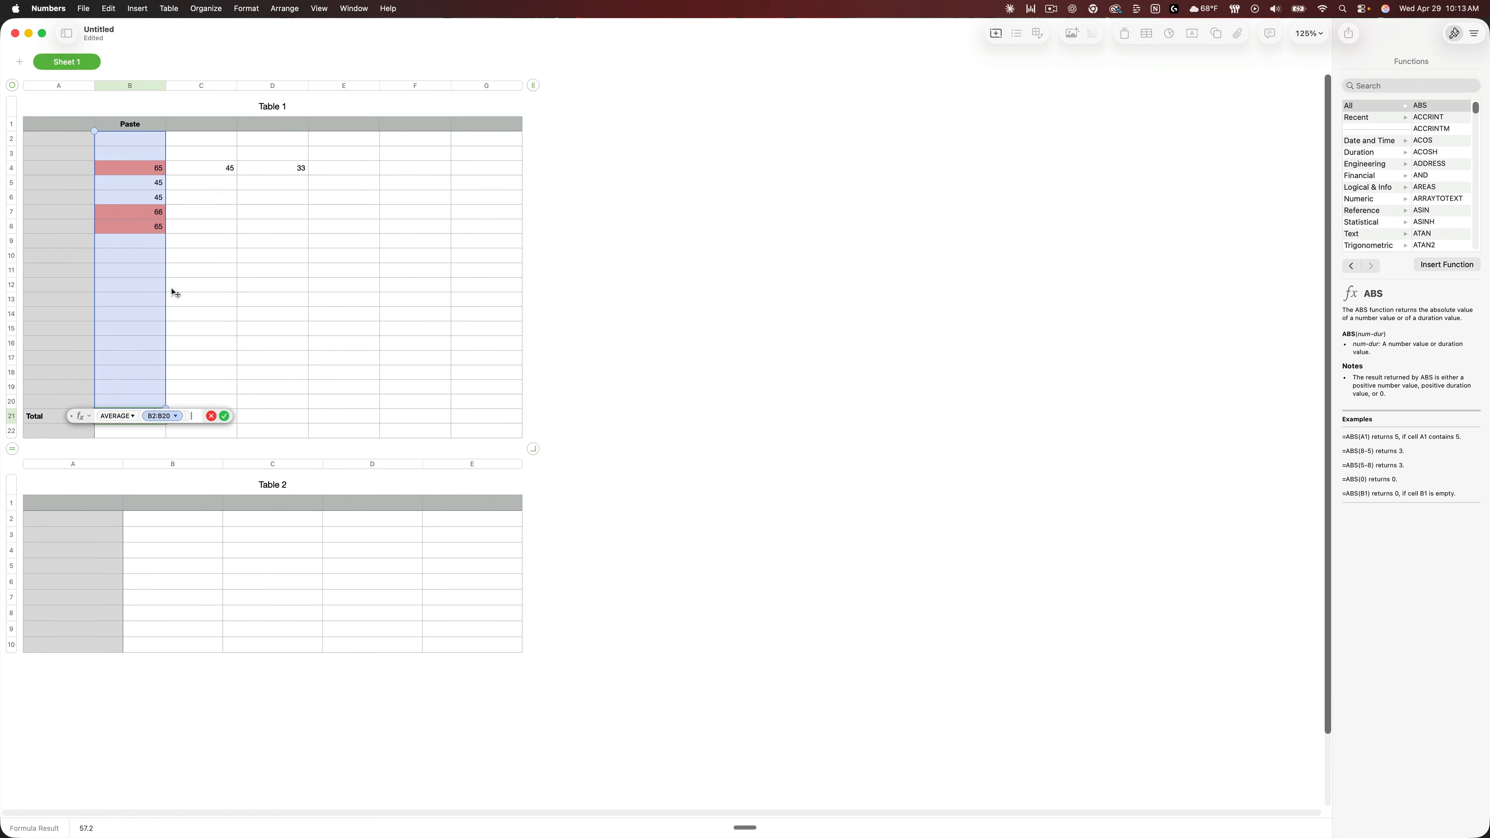
{"action": "left_click", "coordinate": [822, 350]}
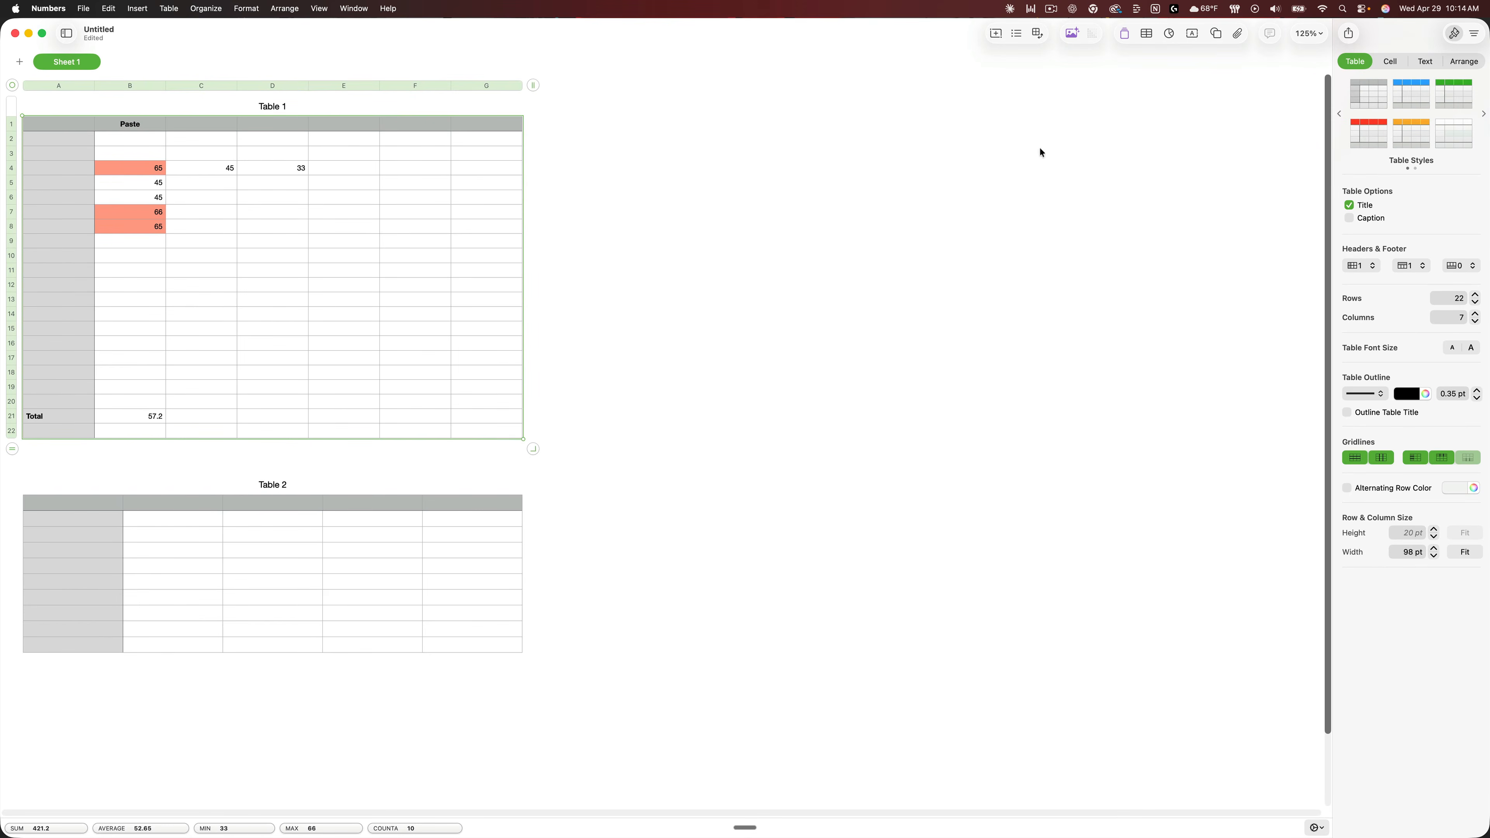
Insert a 2D column chart of Table 1 and place it beside the tables, enlarged to about 606 by 419 pt.
{"action": "left_click", "coordinate": [1170, 33]}
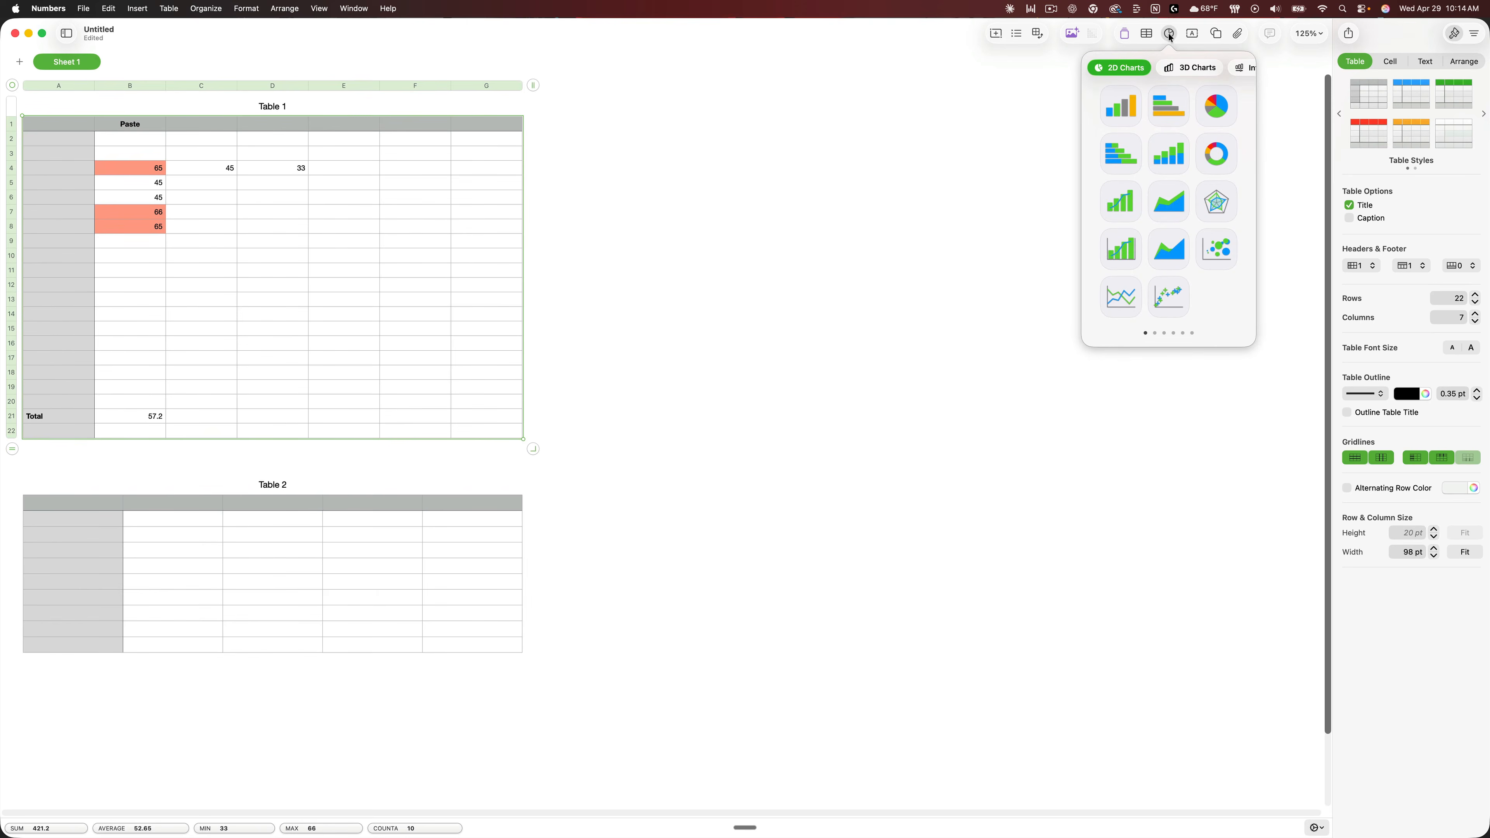
{"action": "left_click", "coordinate": [1120, 106]}
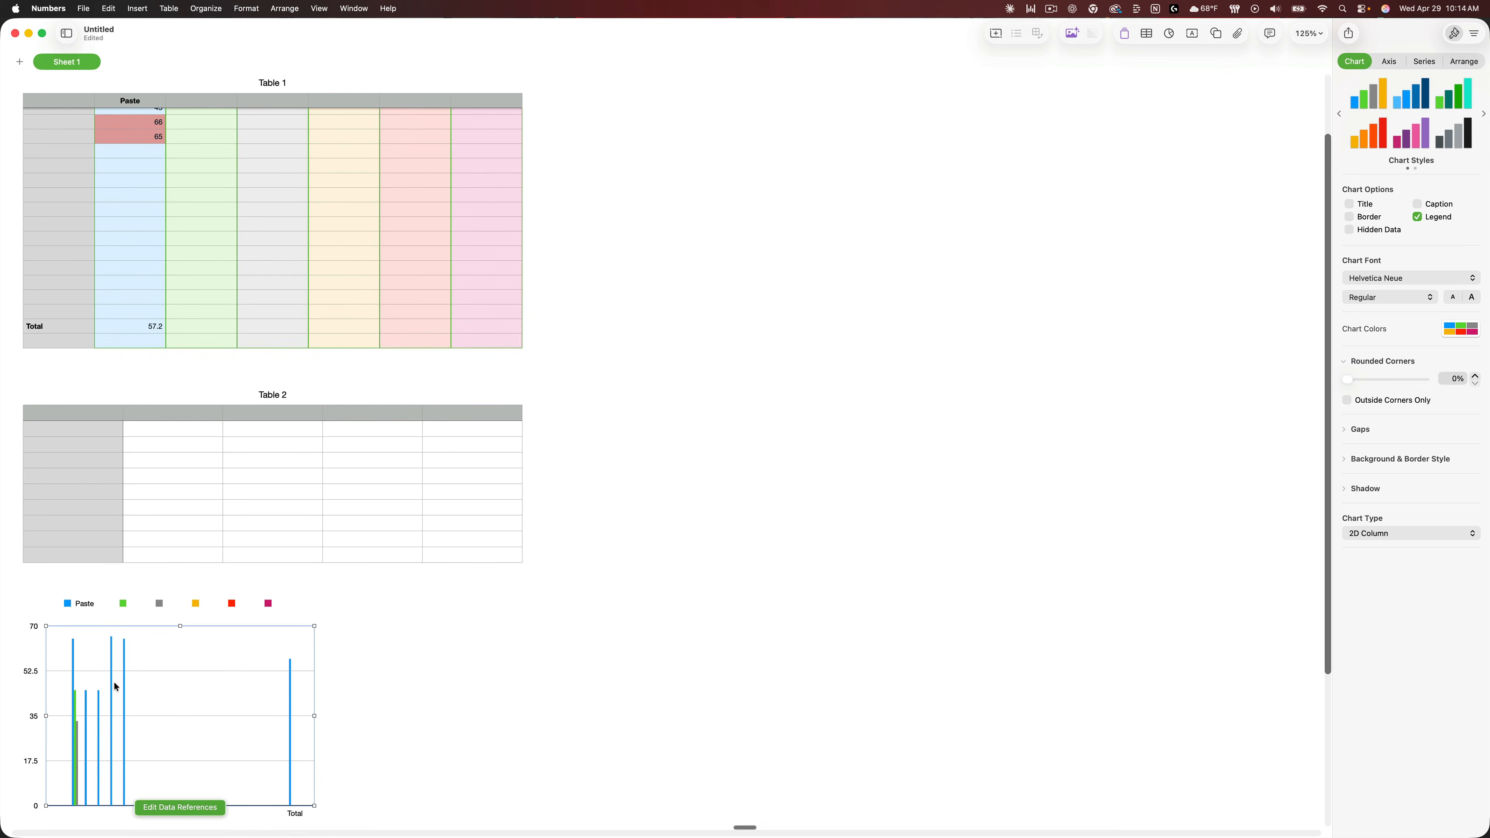
{"action": "left_click_drag", "start_coordinate": [190, 675], "coordinate": [843, 276]}
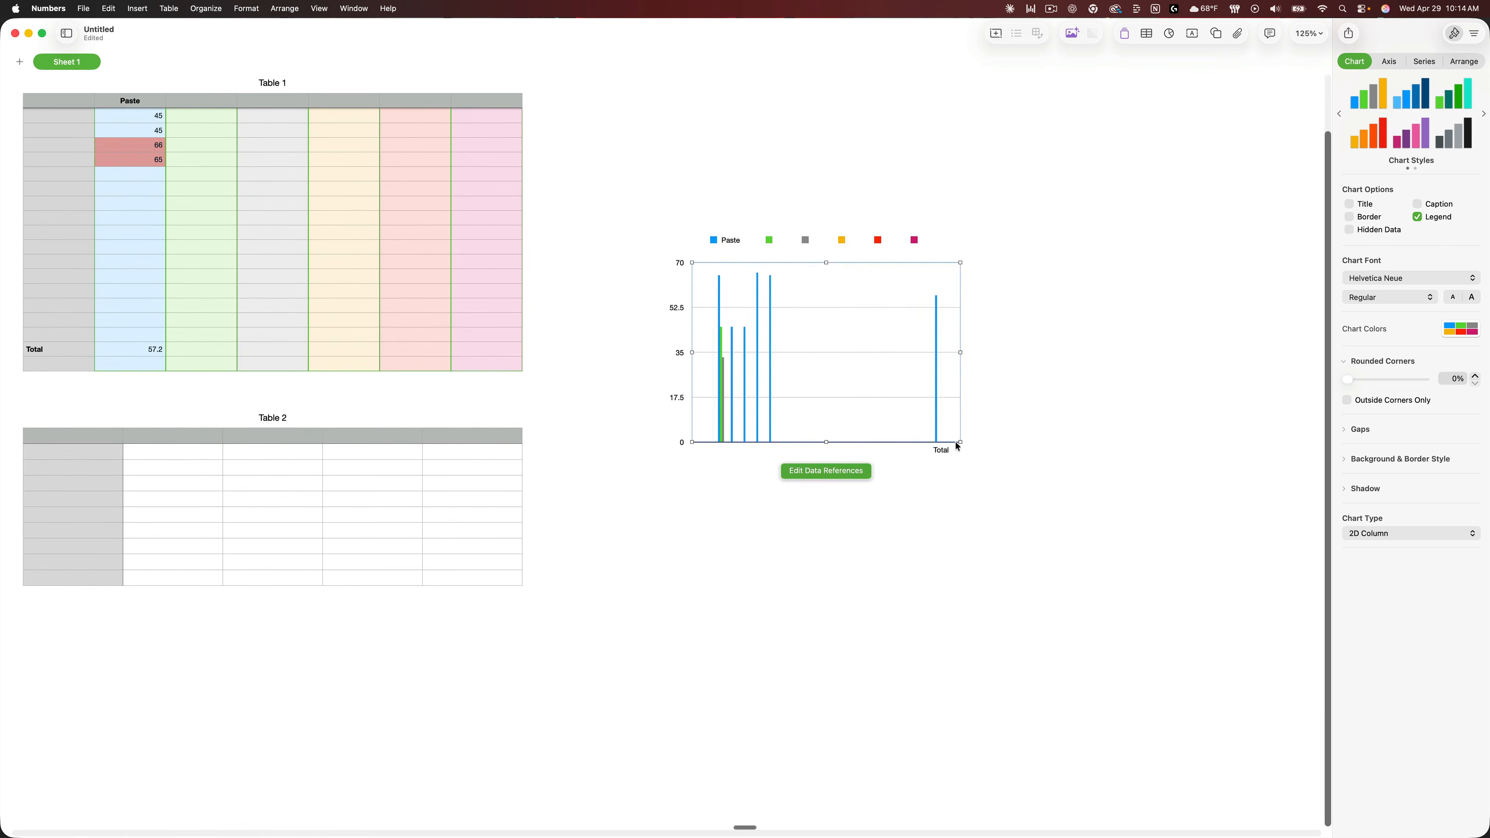
{"action": "left_click_drag", "start_coordinate": [958, 447], "coordinate": [1146, 606]}
{"action": "left_click_drag", "start_coordinate": [985, 517], "coordinate": [962, 422]}
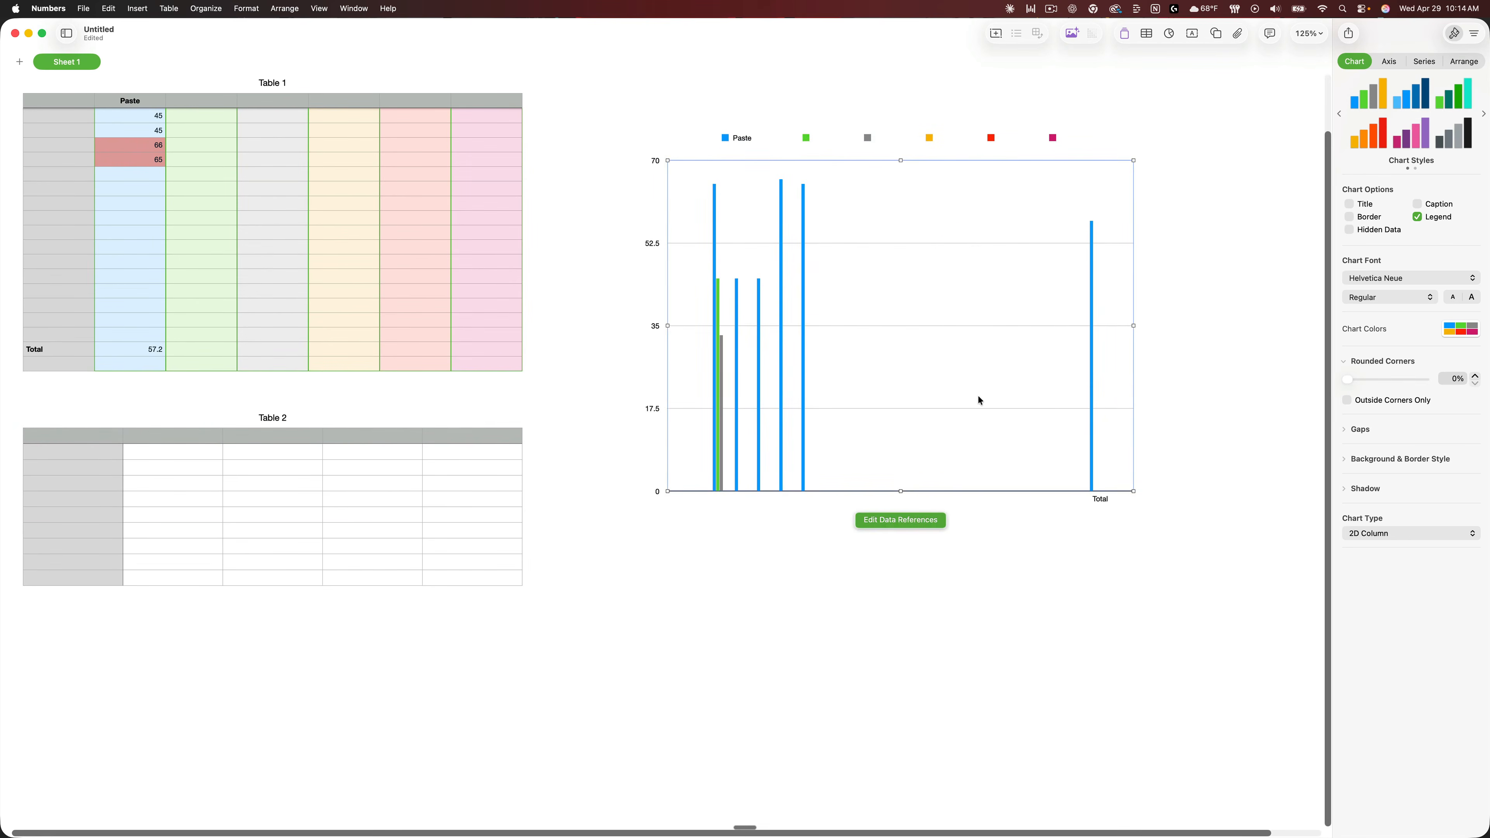
{"action": "left_click_drag", "start_coordinate": [1134, 491], "coordinate": [1105, 461]}
{"action": "left_click", "coordinate": [1098, 559]}
{"action": "left_click", "coordinate": [959, 358]}
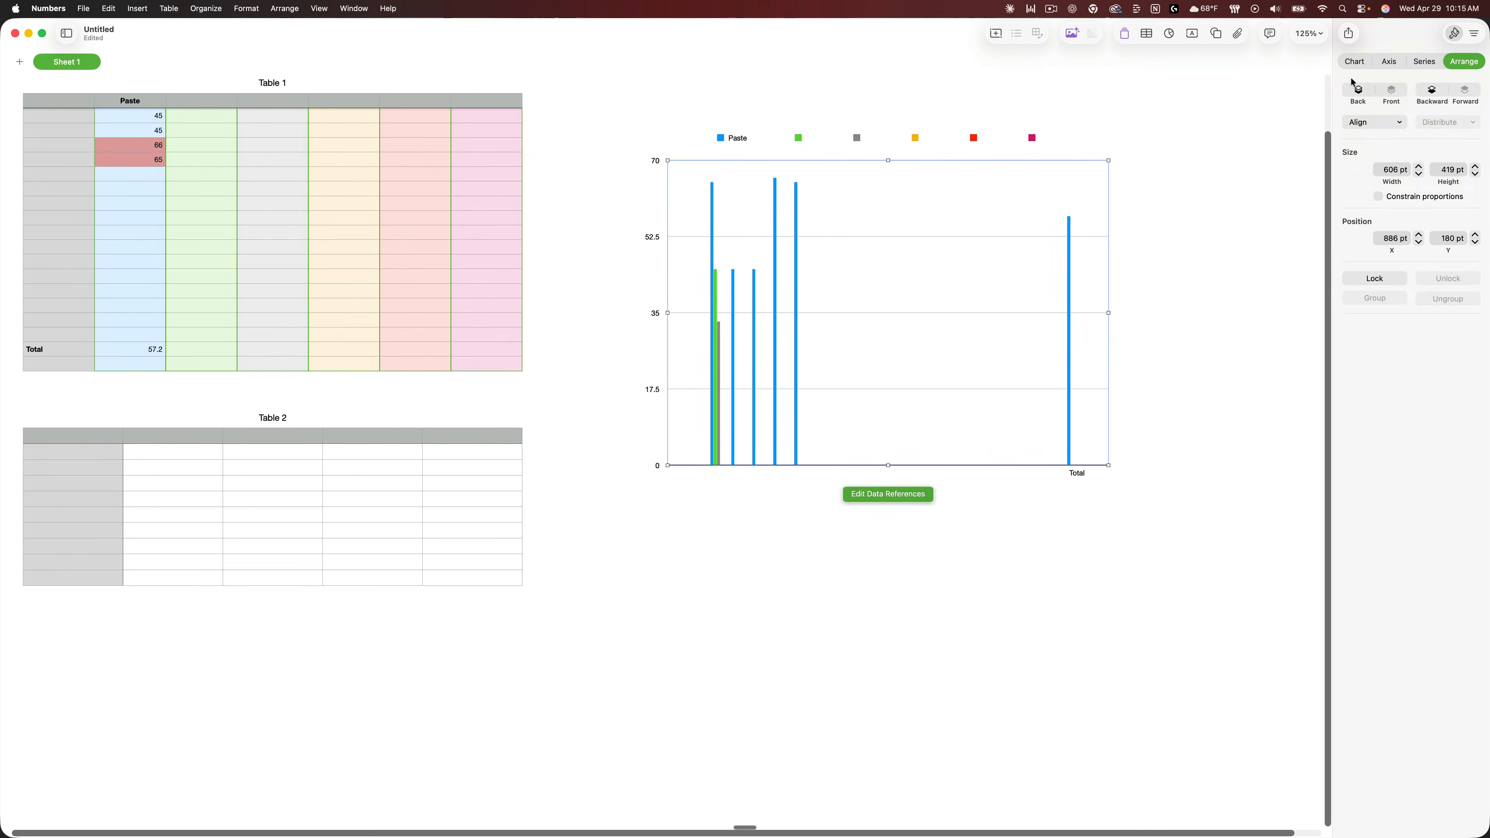
Try the orange chart style on the column chart and return to the multicolour style.
{"action": "left_click", "coordinate": [1354, 64]}
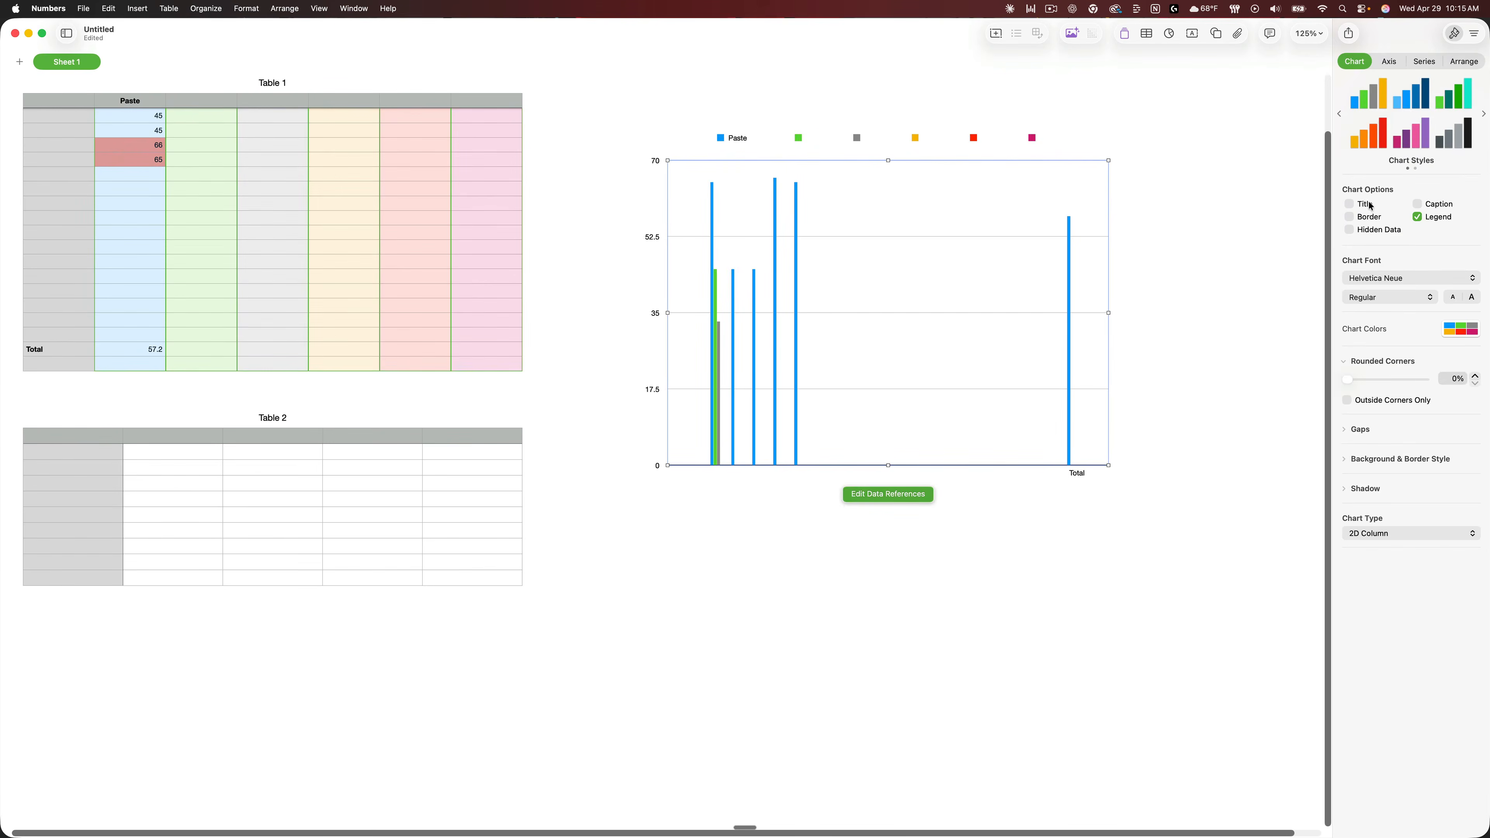
{"action": "left_click", "coordinate": [1373, 141]}
{"action": "left_click", "coordinate": [1373, 103]}
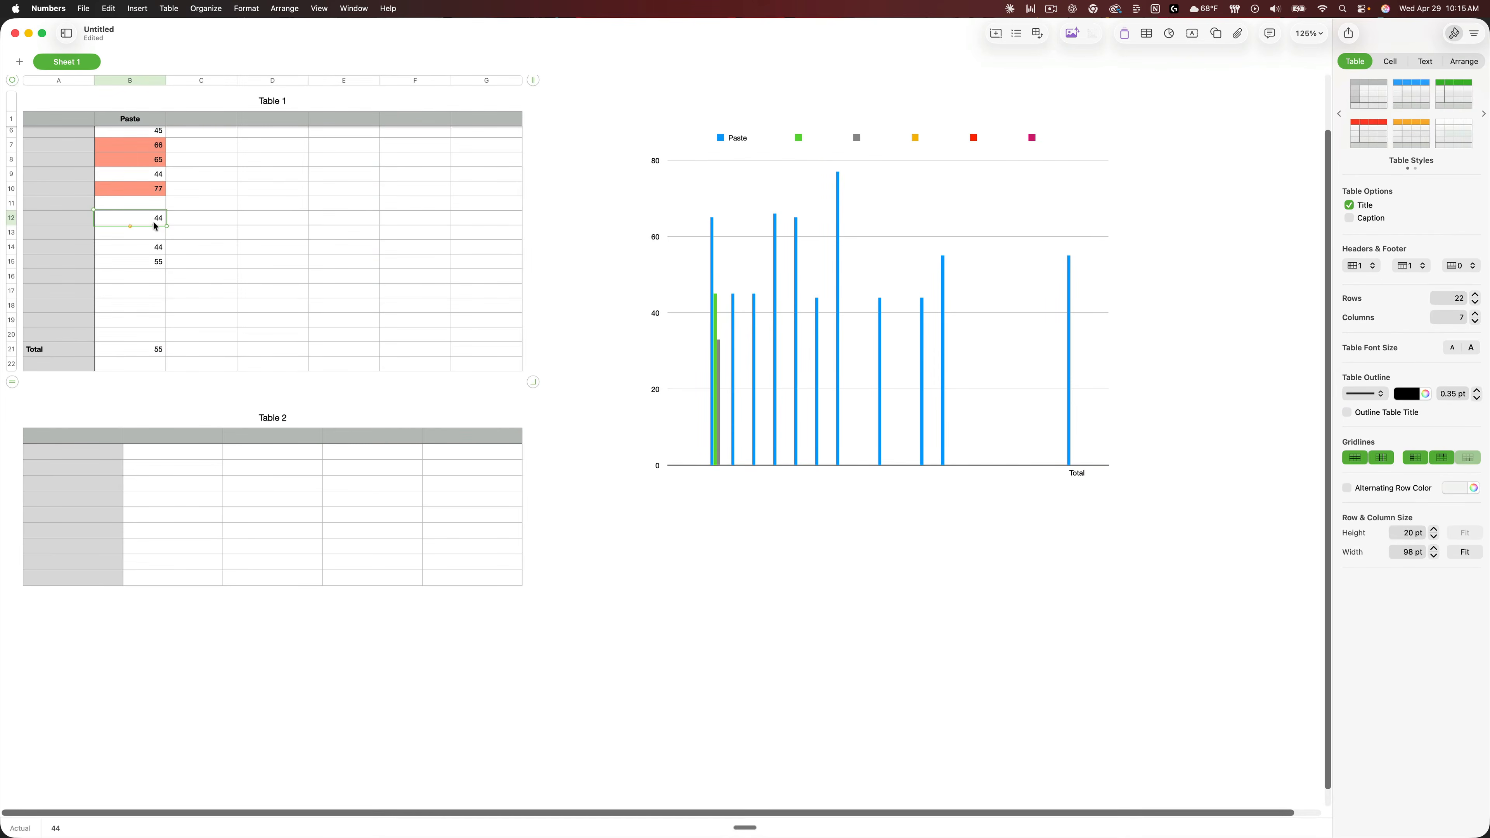
Delete the value in cell B12 of Table 1.
{"action": "left_click", "coordinate": [154, 247]}
{"action": "left_click", "coordinate": [151, 219]}
{"action": "key", "text": "BackSpace"}
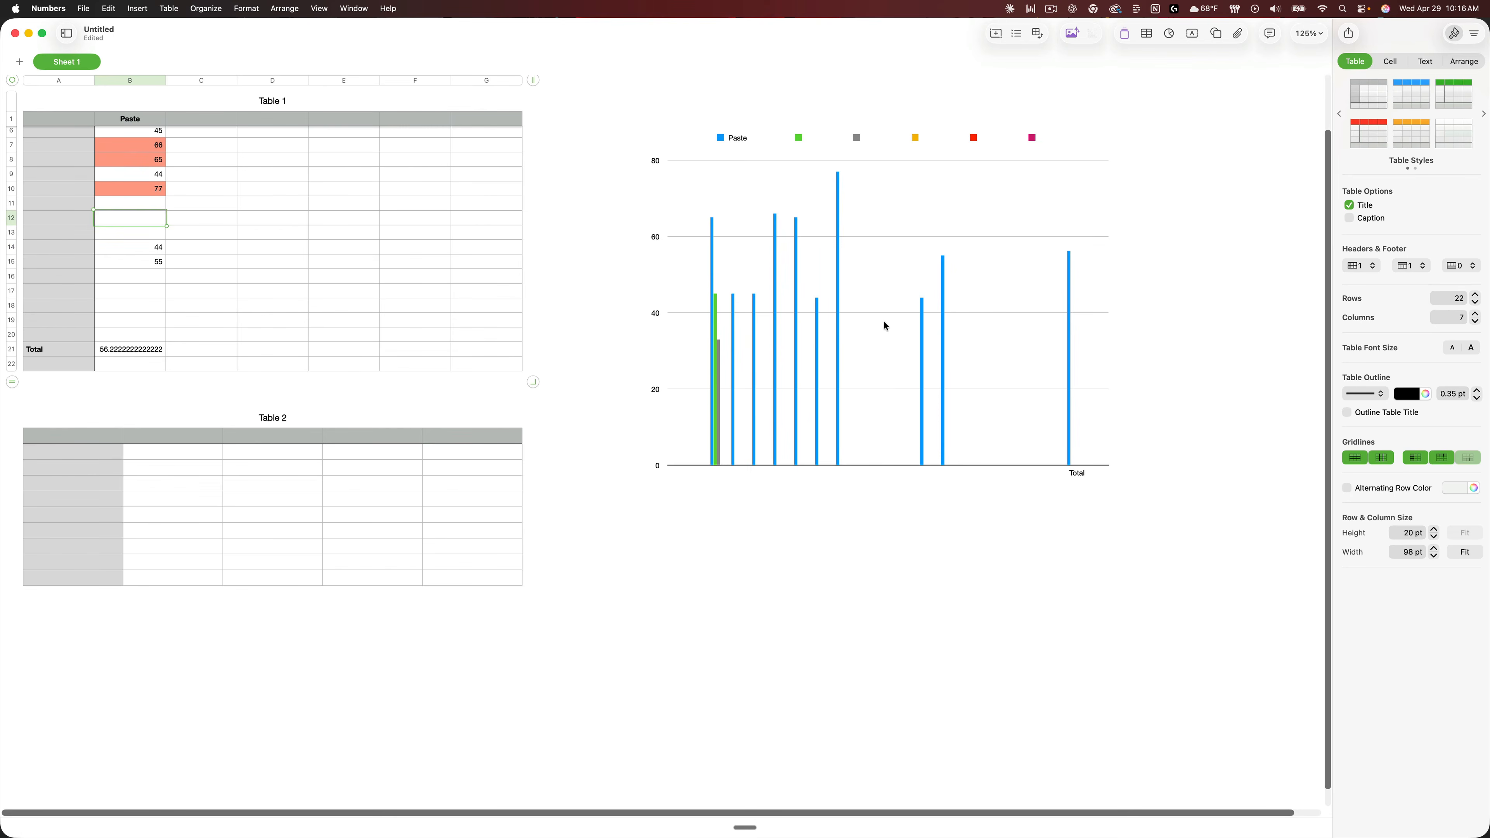
Delete the column chart, undo the deletion, and deselect it.
{"action": "left_click", "coordinate": [696, 243]}
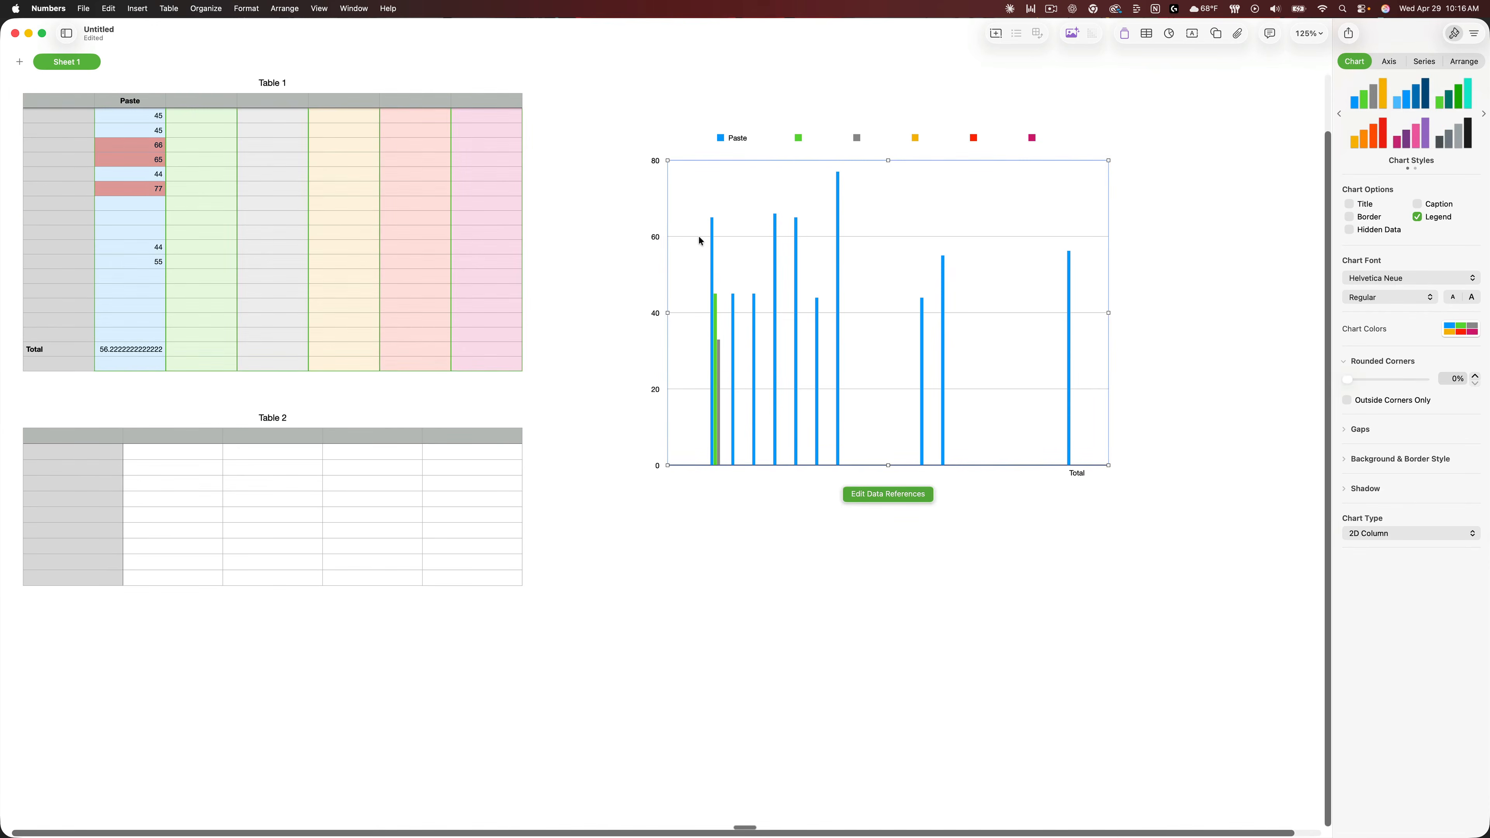
{"action": "key", "text": "BackSpace"}
{"action": "key", "text": "cmd+z"}
{"action": "left_click", "coordinate": [766, 556]}
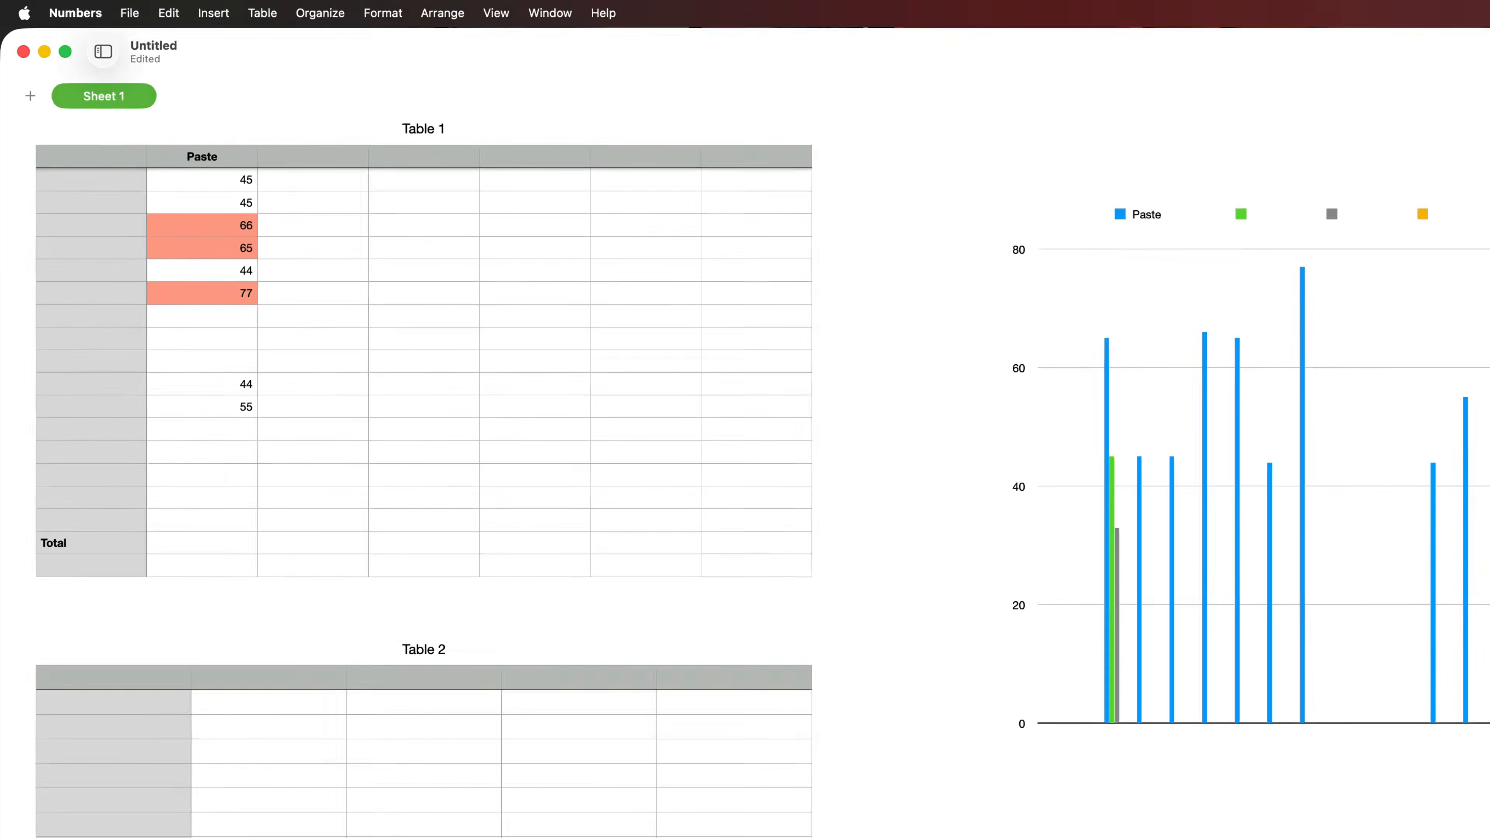
Save the spreadsheet under the name SS 1 in the Downloads folder.
{"action": "left_click", "coordinate": [153, 15]}
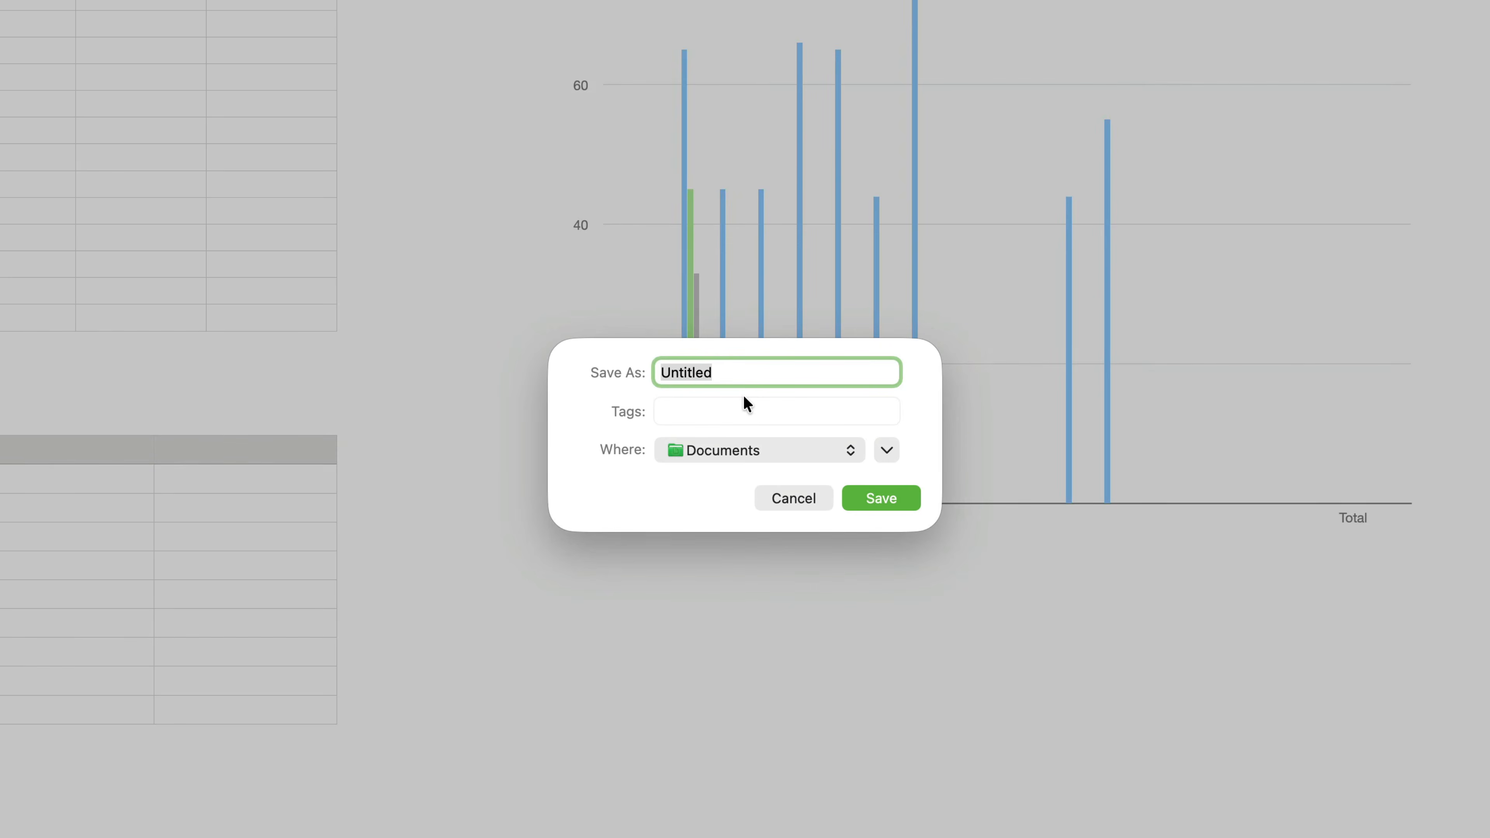
{"action": "type", "text": "SS 1"}
{"action": "left_click", "coordinate": [740, 404]}
{"action": "left_click", "coordinate": [602, 485]}
{"action": "left_click", "coordinate": [698, 450]}
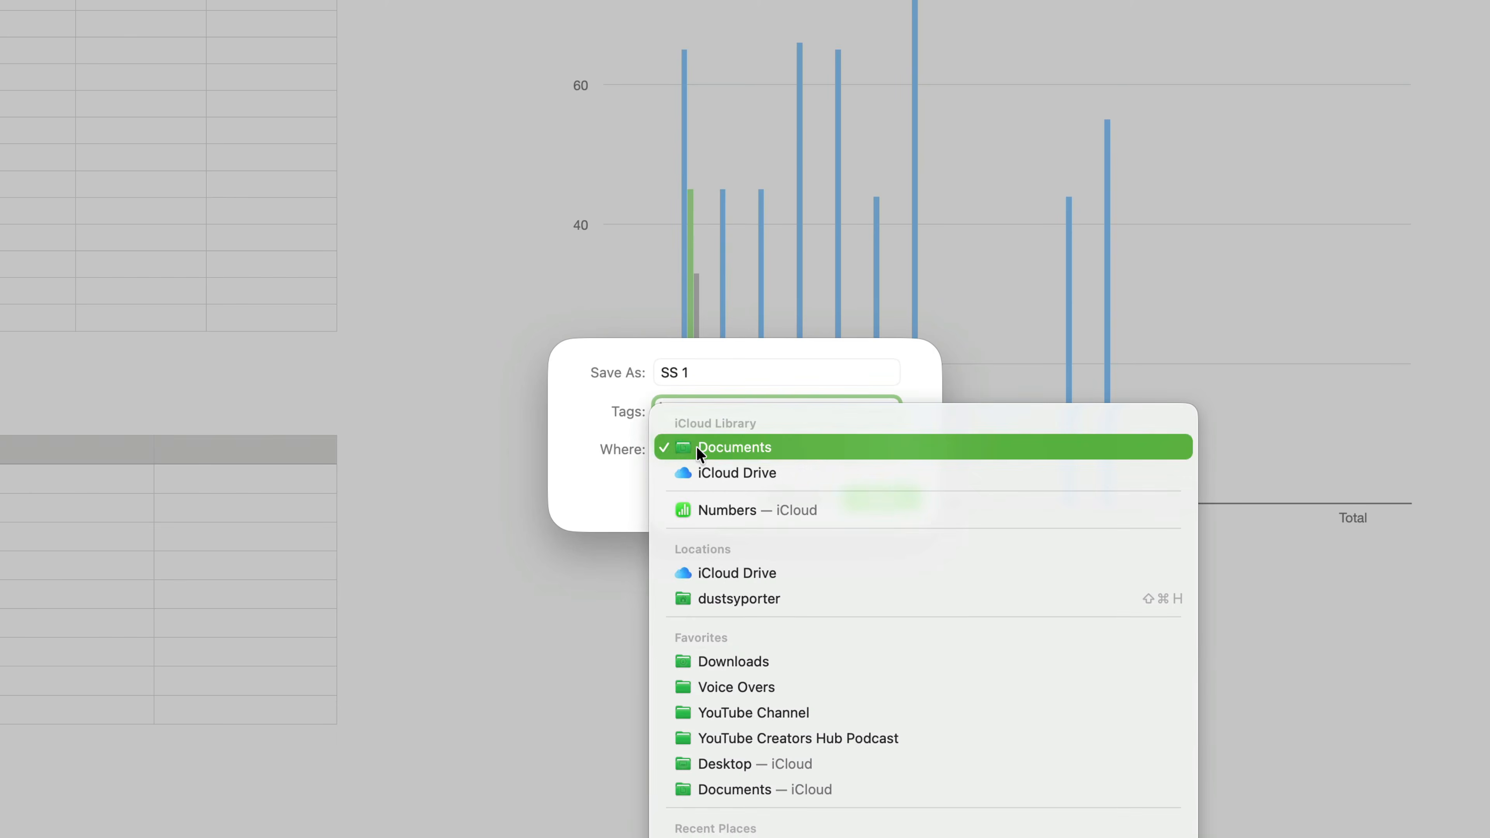
{"action": "left_click", "coordinate": [733, 660]}
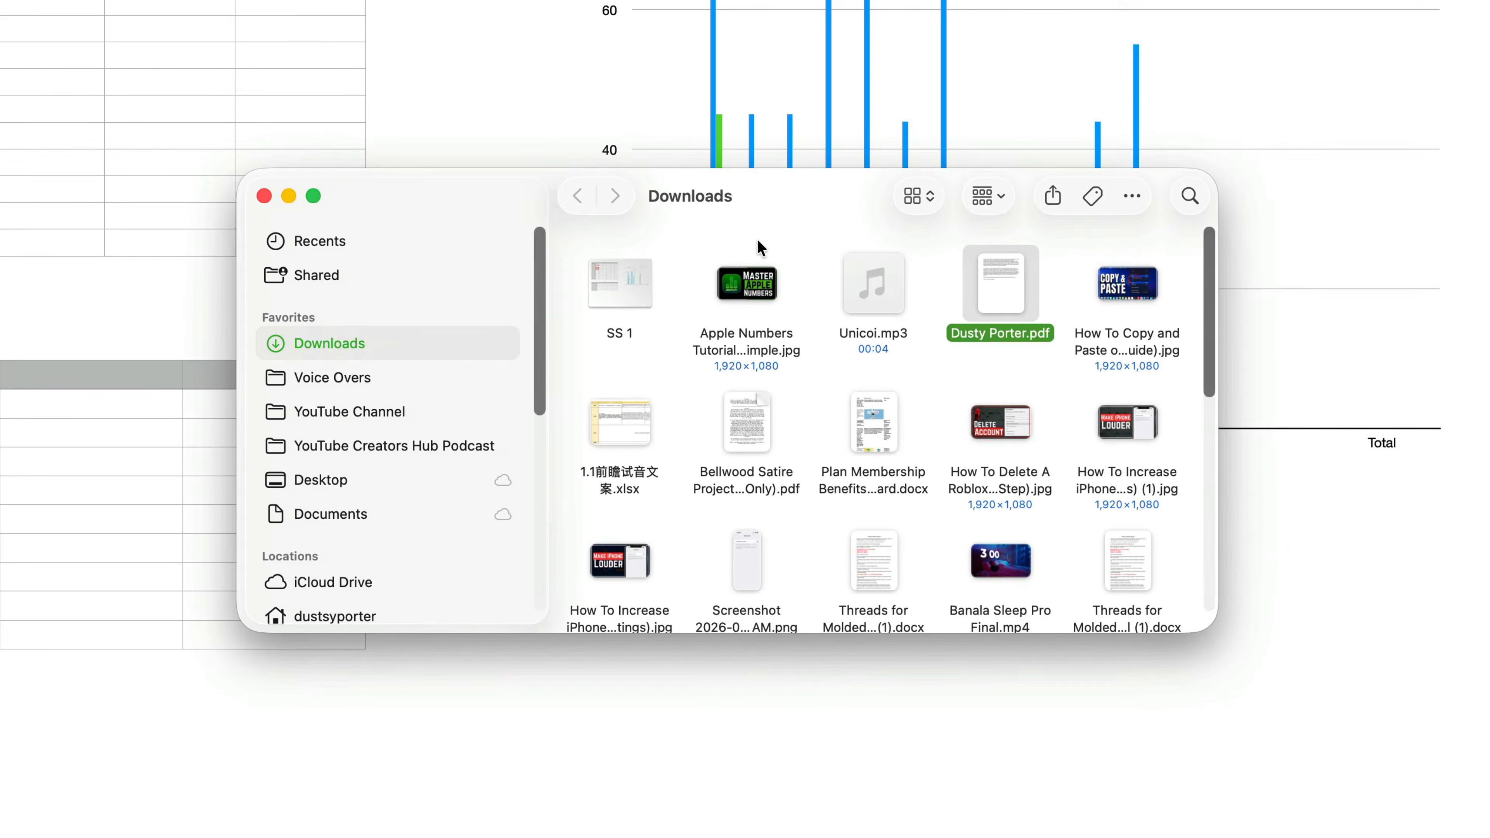
In Finder, open the file information for SS 1 in Downloads and examine its name and extension.
{"action": "left_click", "coordinate": [613, 332]}
{"action": "right_click", "coordinate": [611, 333]}
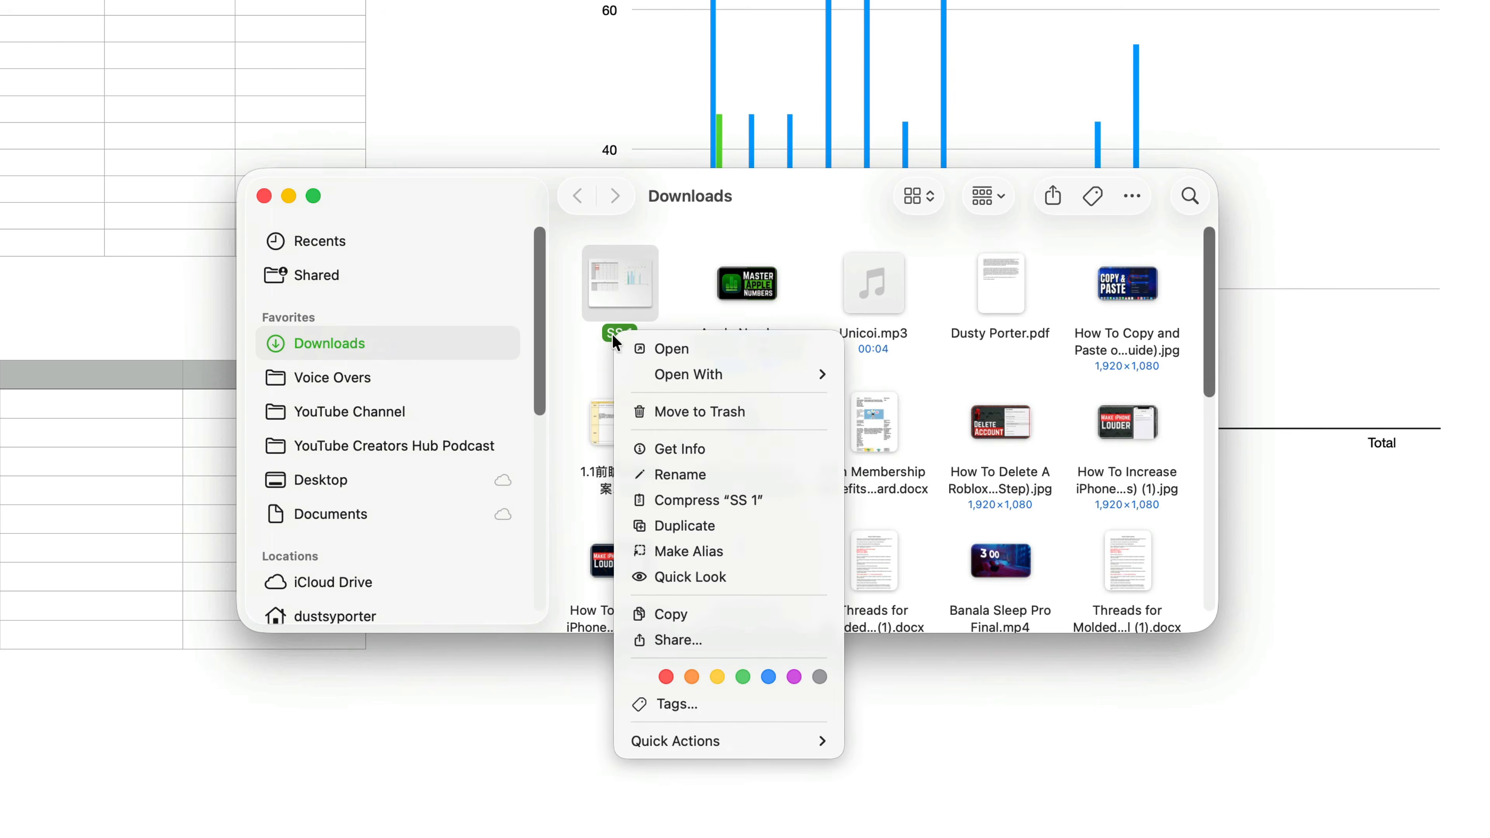
{"action": "left_click", "coordinate": [692, 451]}
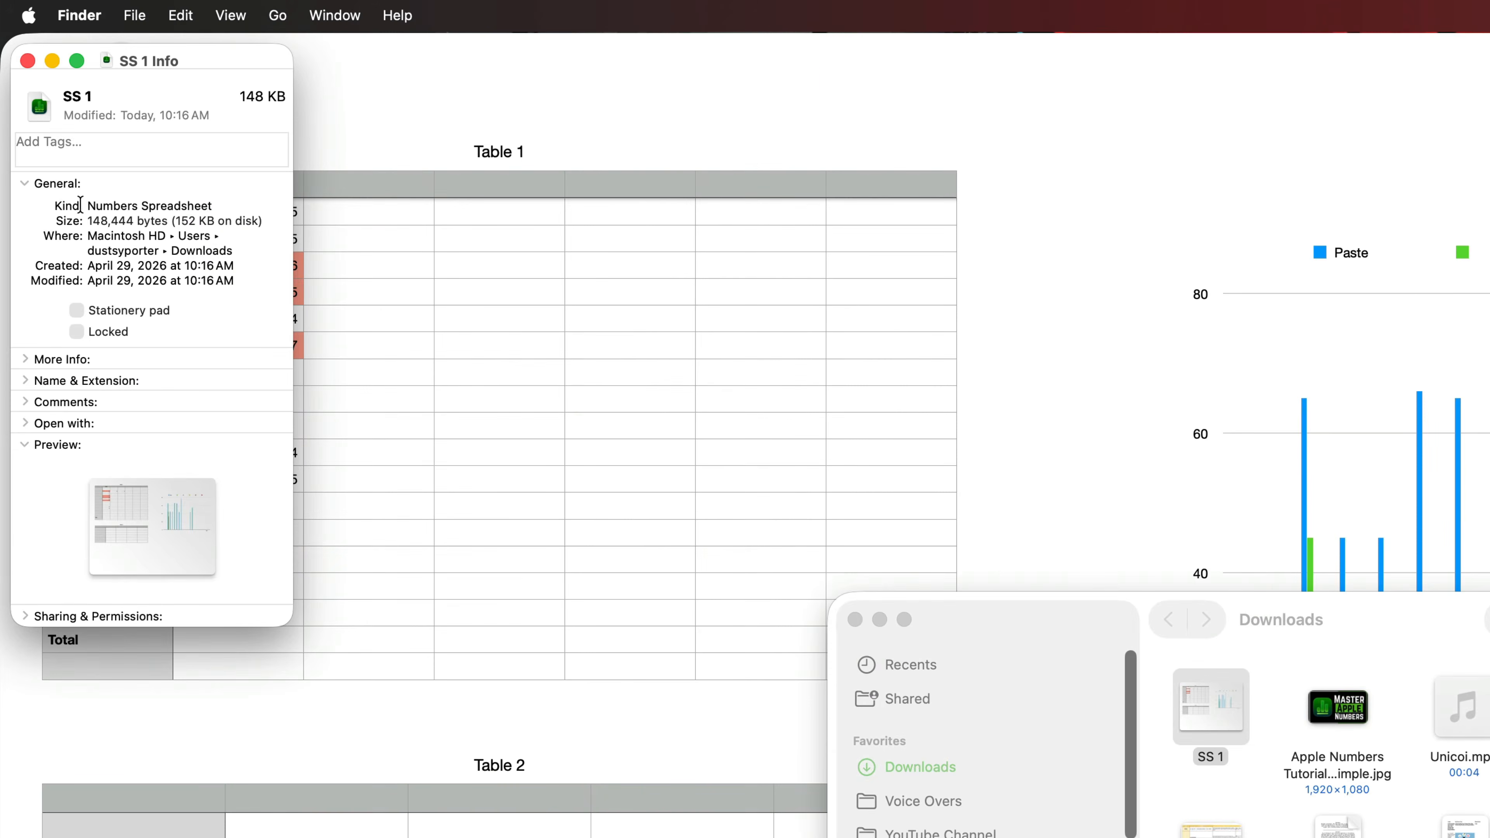
{"action": "left_click", "coordinate": [86, 380]}
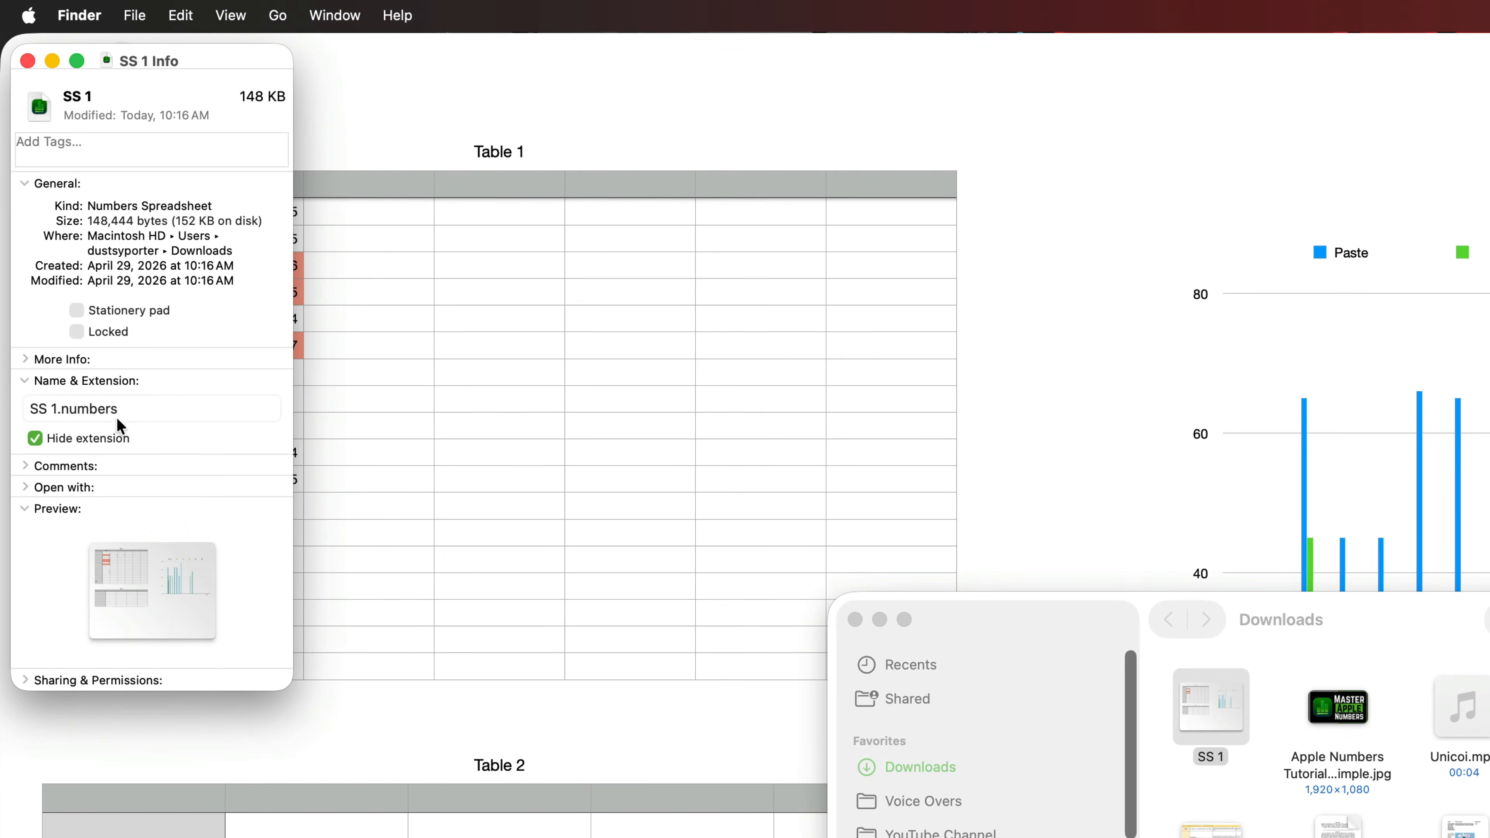
Back in Numbers, export the spreadsheet to Excel with one worksheet per table, a summary worksheet and no password, as SS 1 in Downloads.
{"action": "left_click", "coordinate": [1059, 329]}
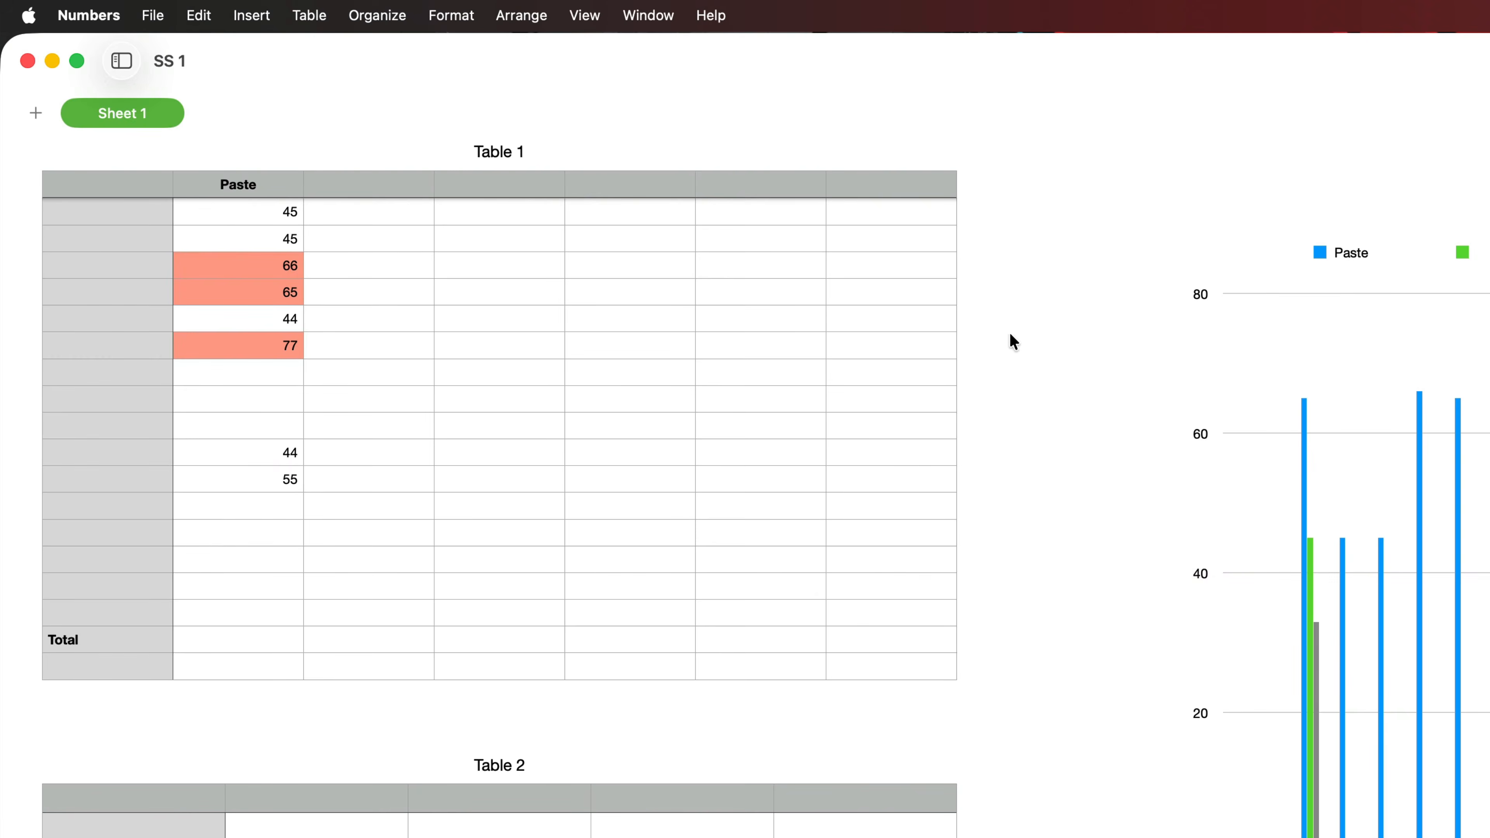
{"action": "left_click", "coordinate": [152, 16]}
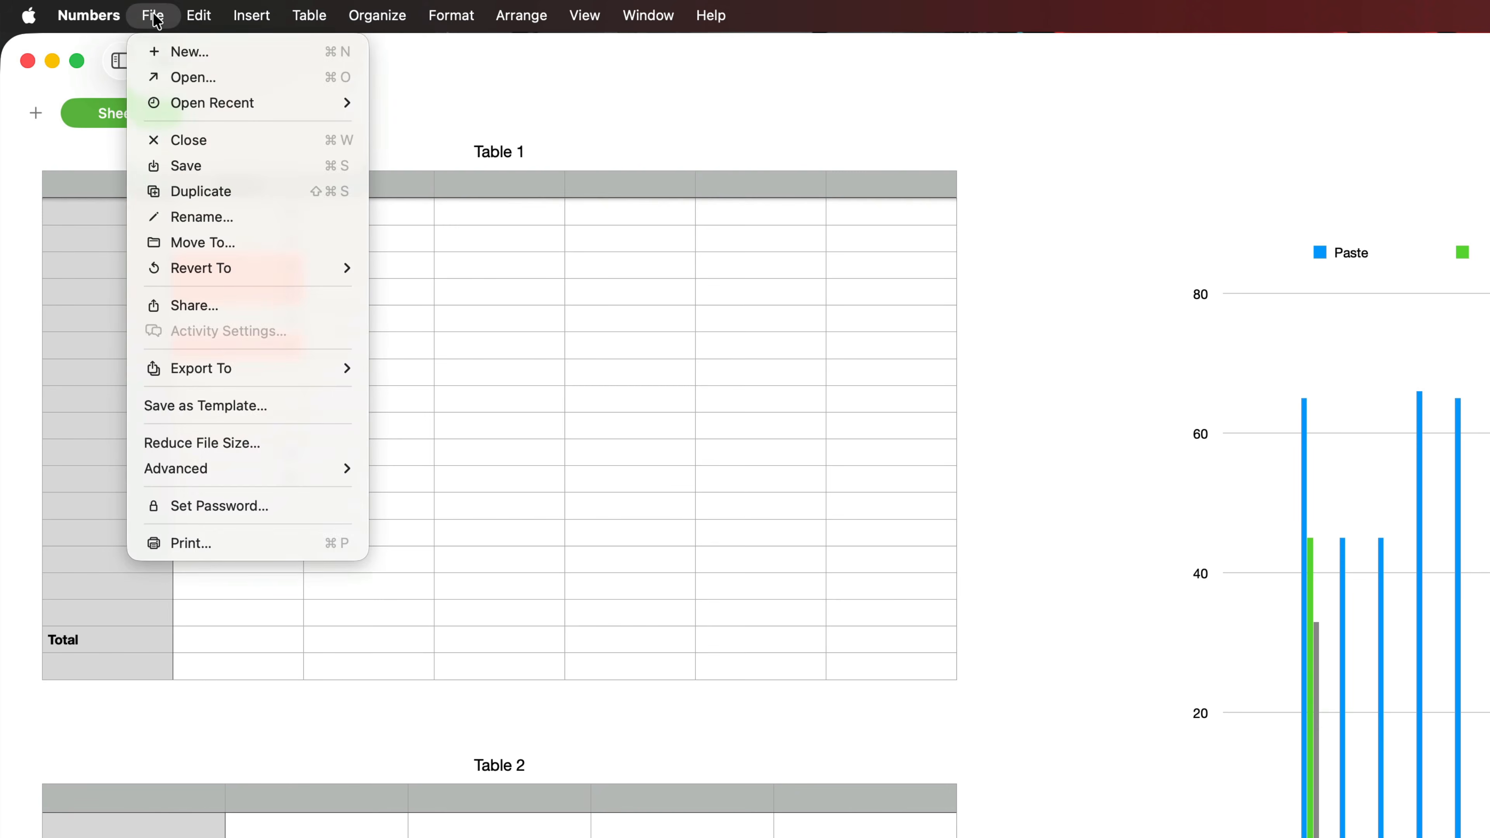
{"action": "mouse_move", "coordinate": [209, 370]}
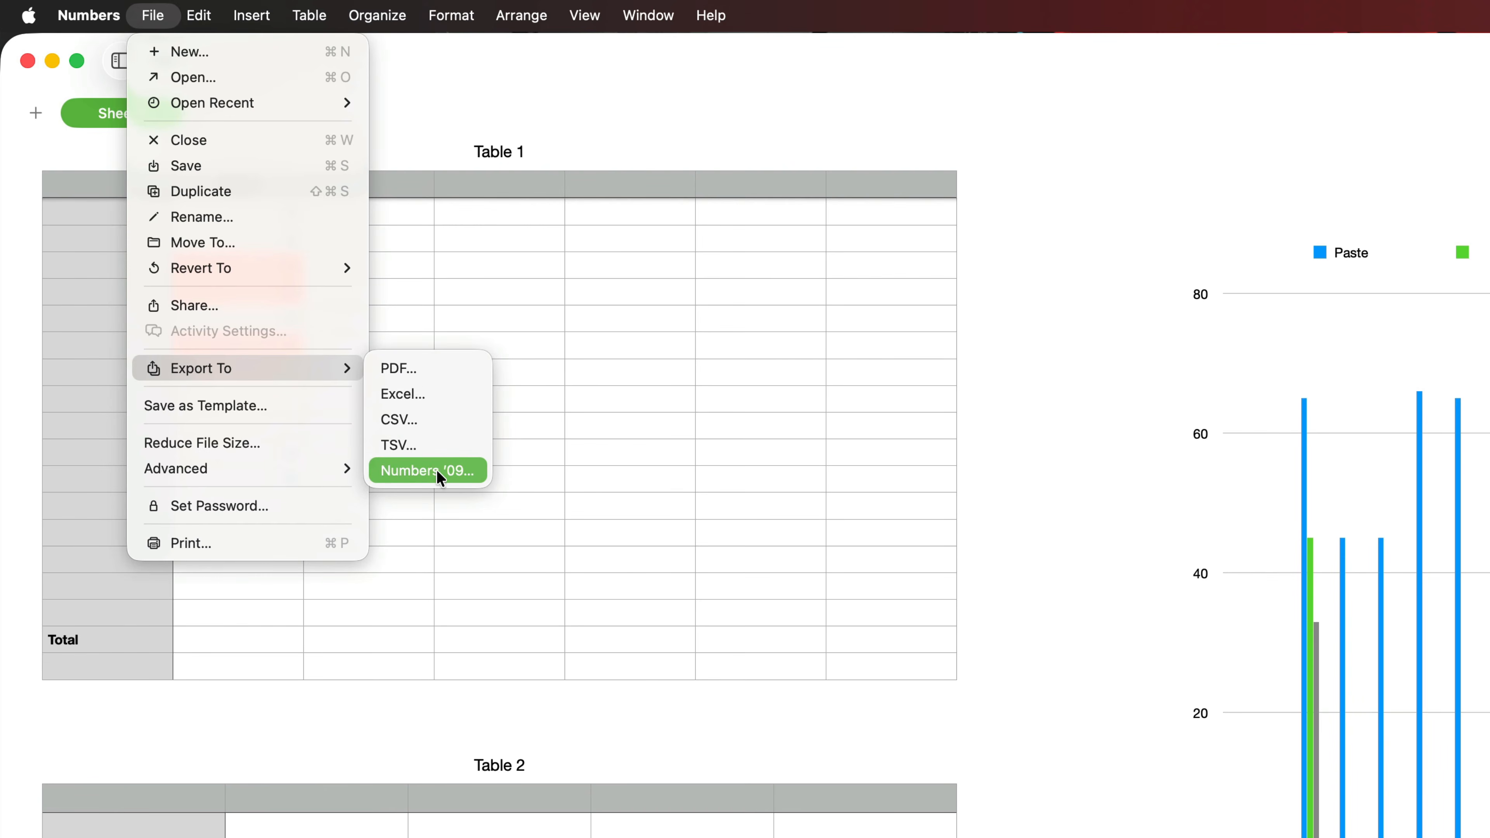
{"action": "left_click", "coordinate": [418, 396]}
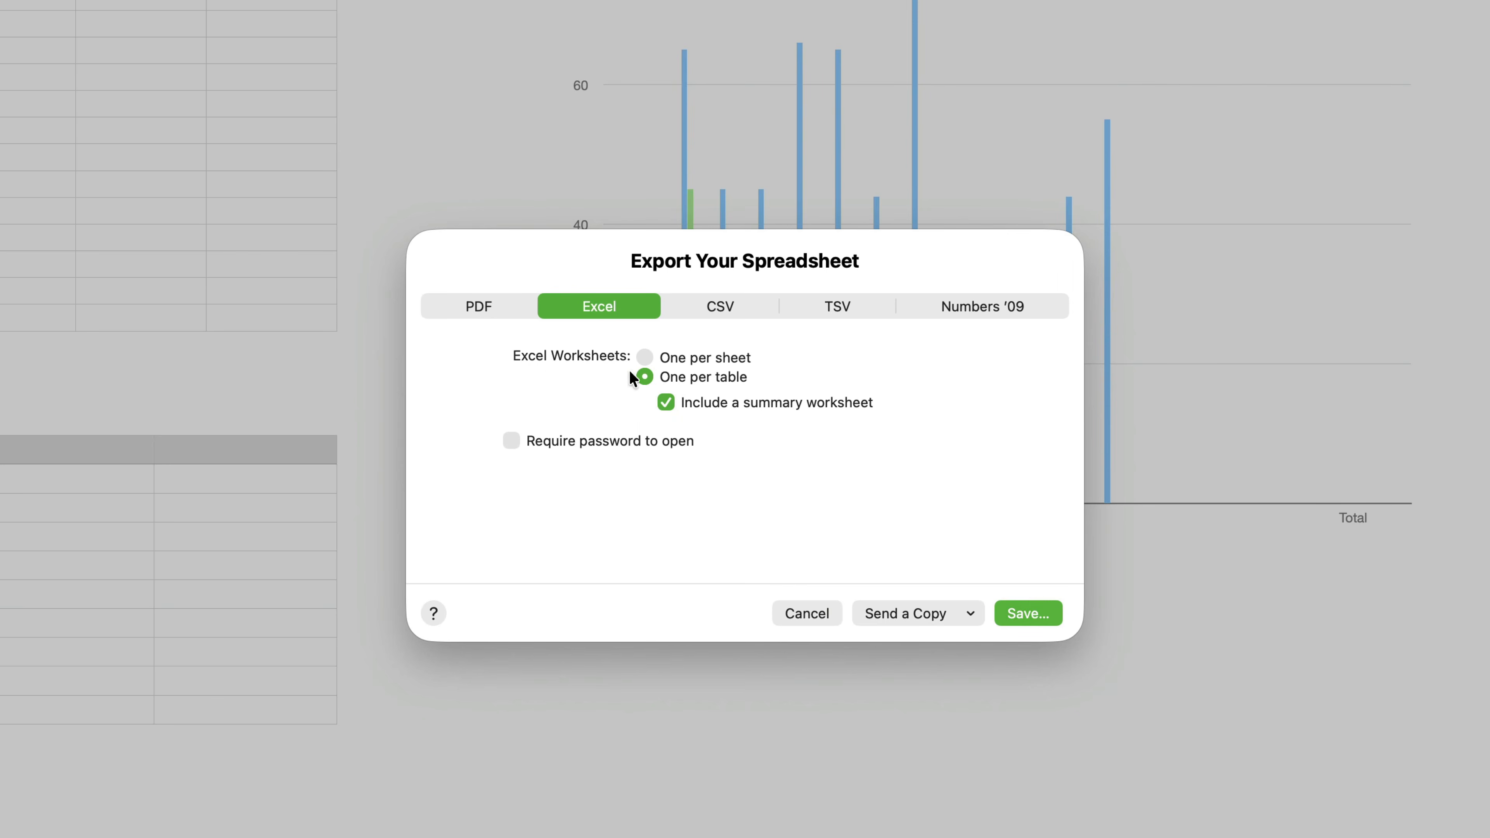
{"action": "left_click", "coordinate": [645, 356]}
{"action": "left_click", "coordinate": [644, 378]}
{"action": "left_click", "coordinate": [538, 434]}
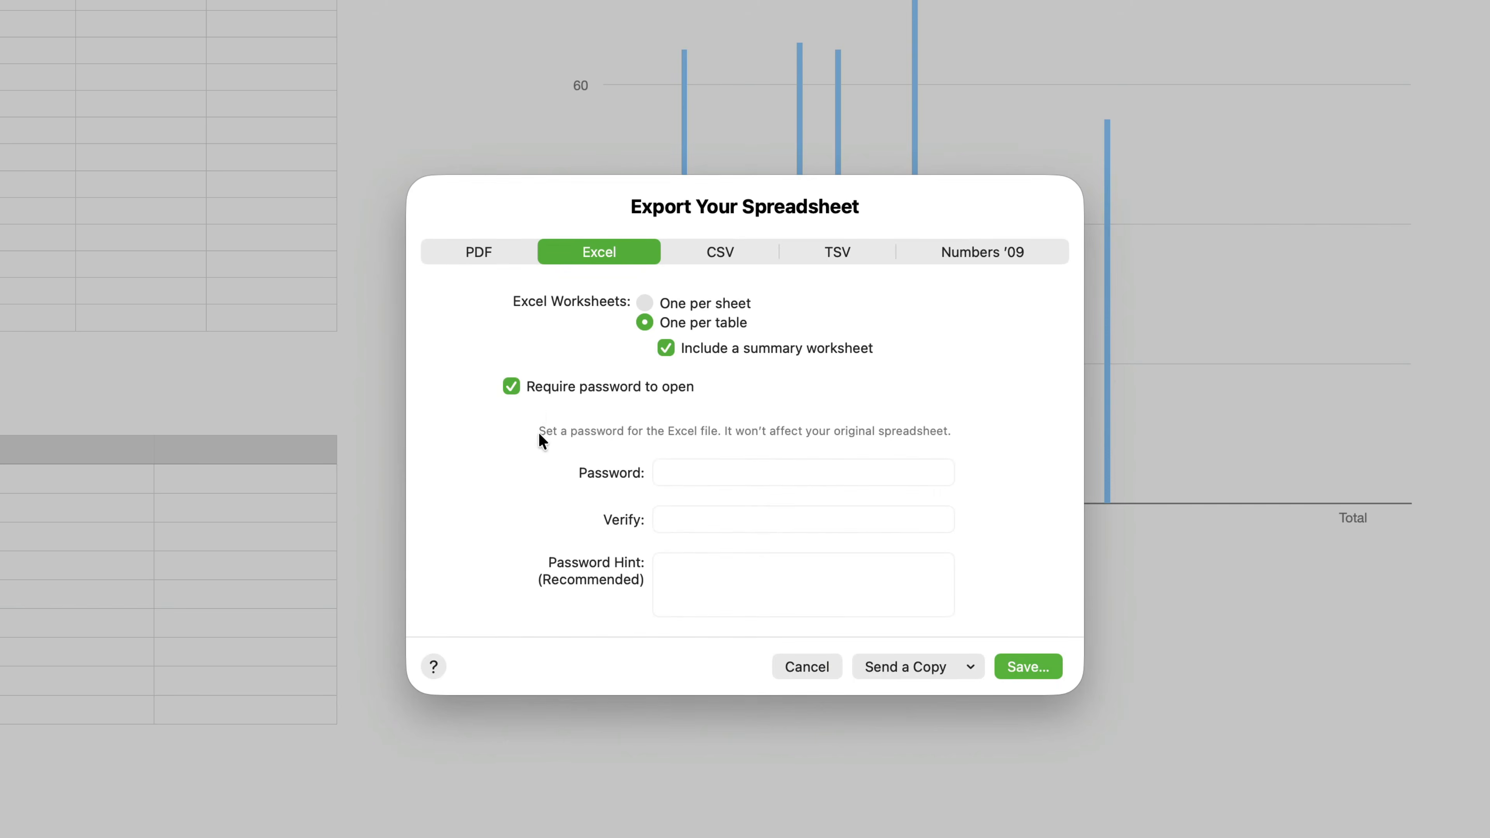
{"action": "left_click", "coordinate": [510, 387]}
{"action": "left_click", "coordinate": [1020, 613]}
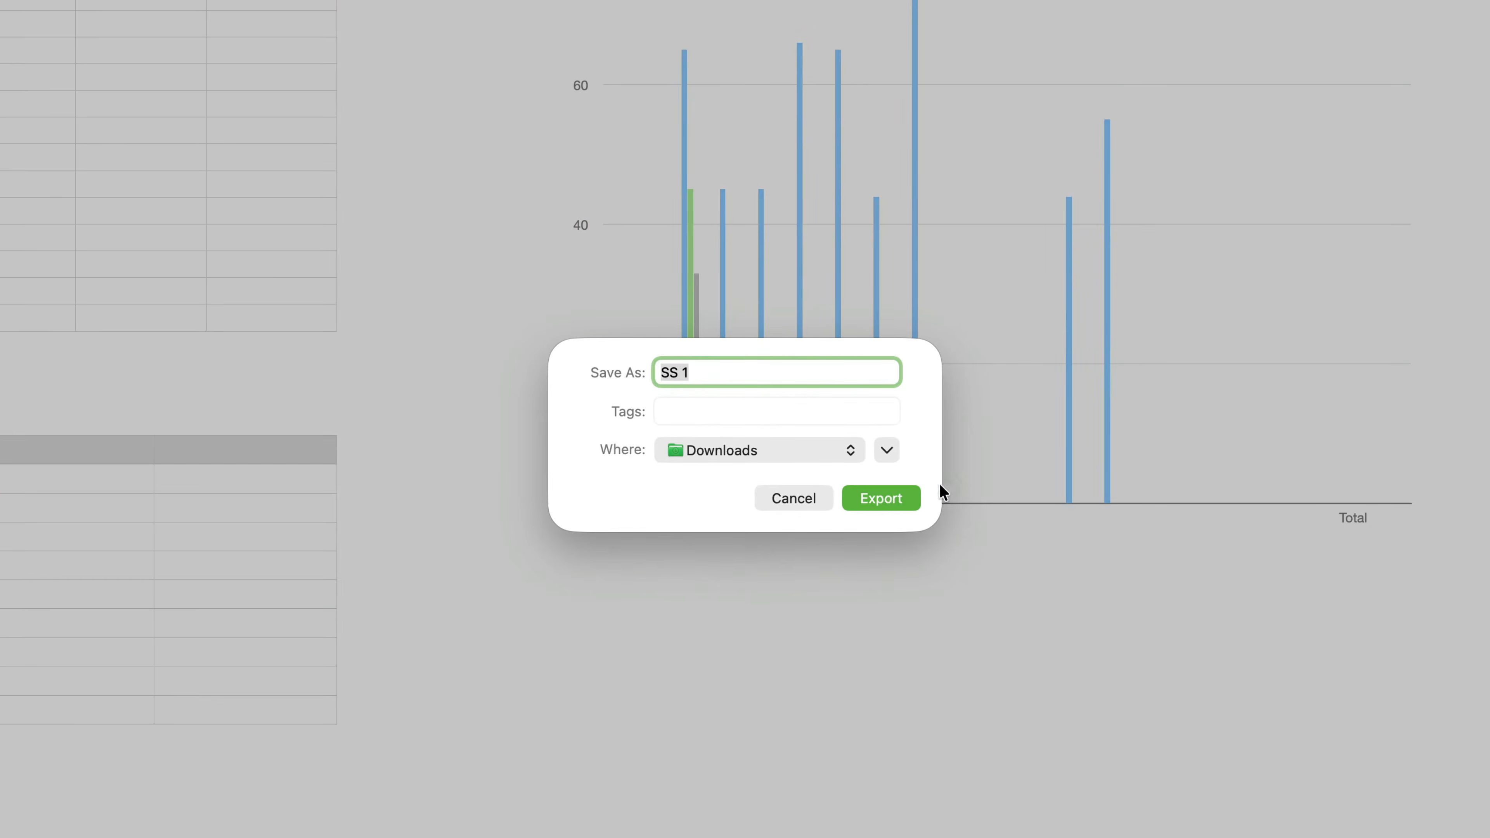
{"action": "left_click", "coordinate": [879, 501]}
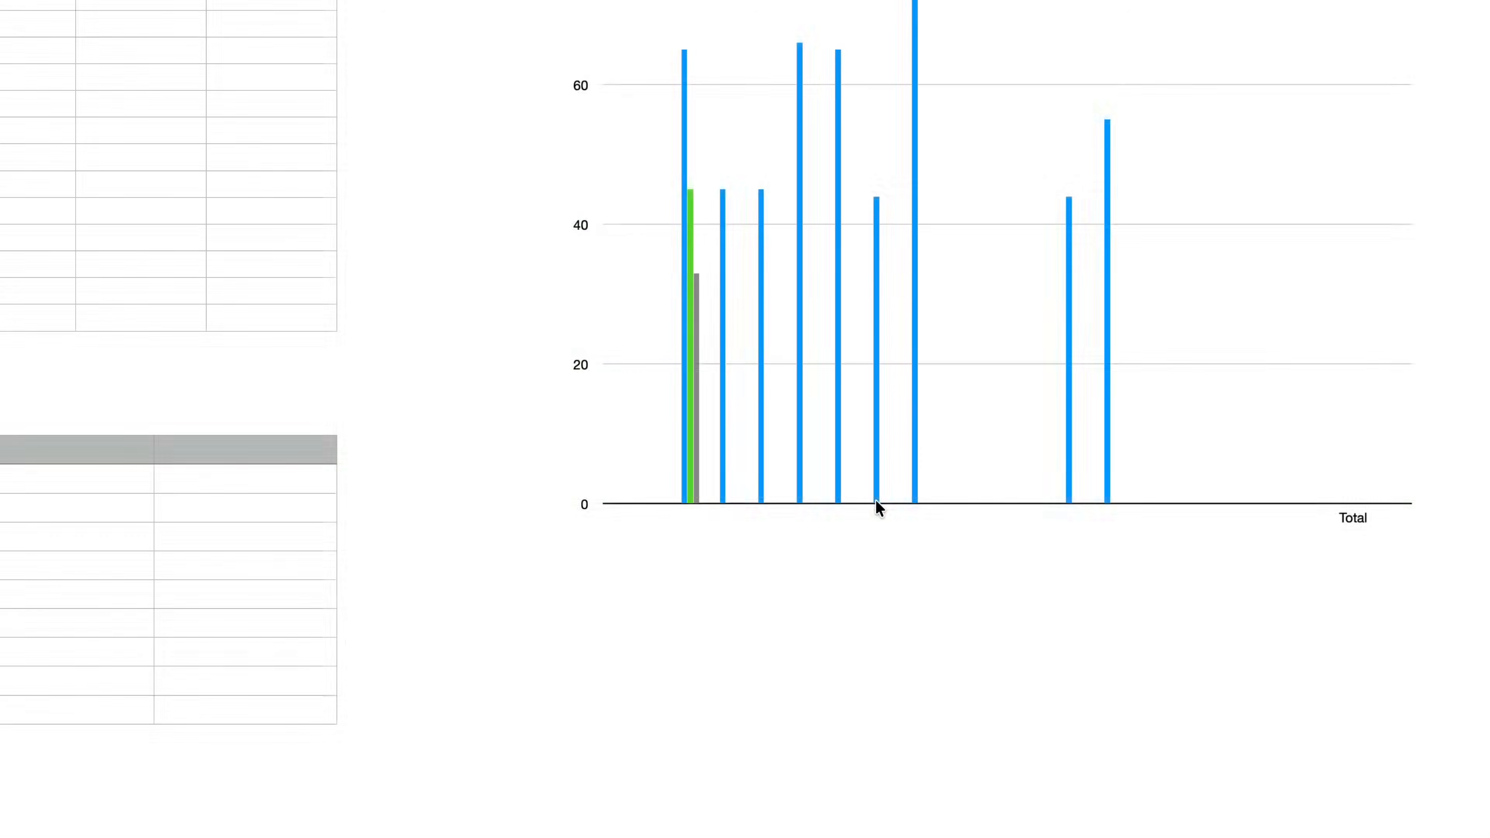
In Finder, open the file information of the exported SS 1 Excel file in Downloads and preview its contents.
{"action": "key", "text": "super+Tab"}
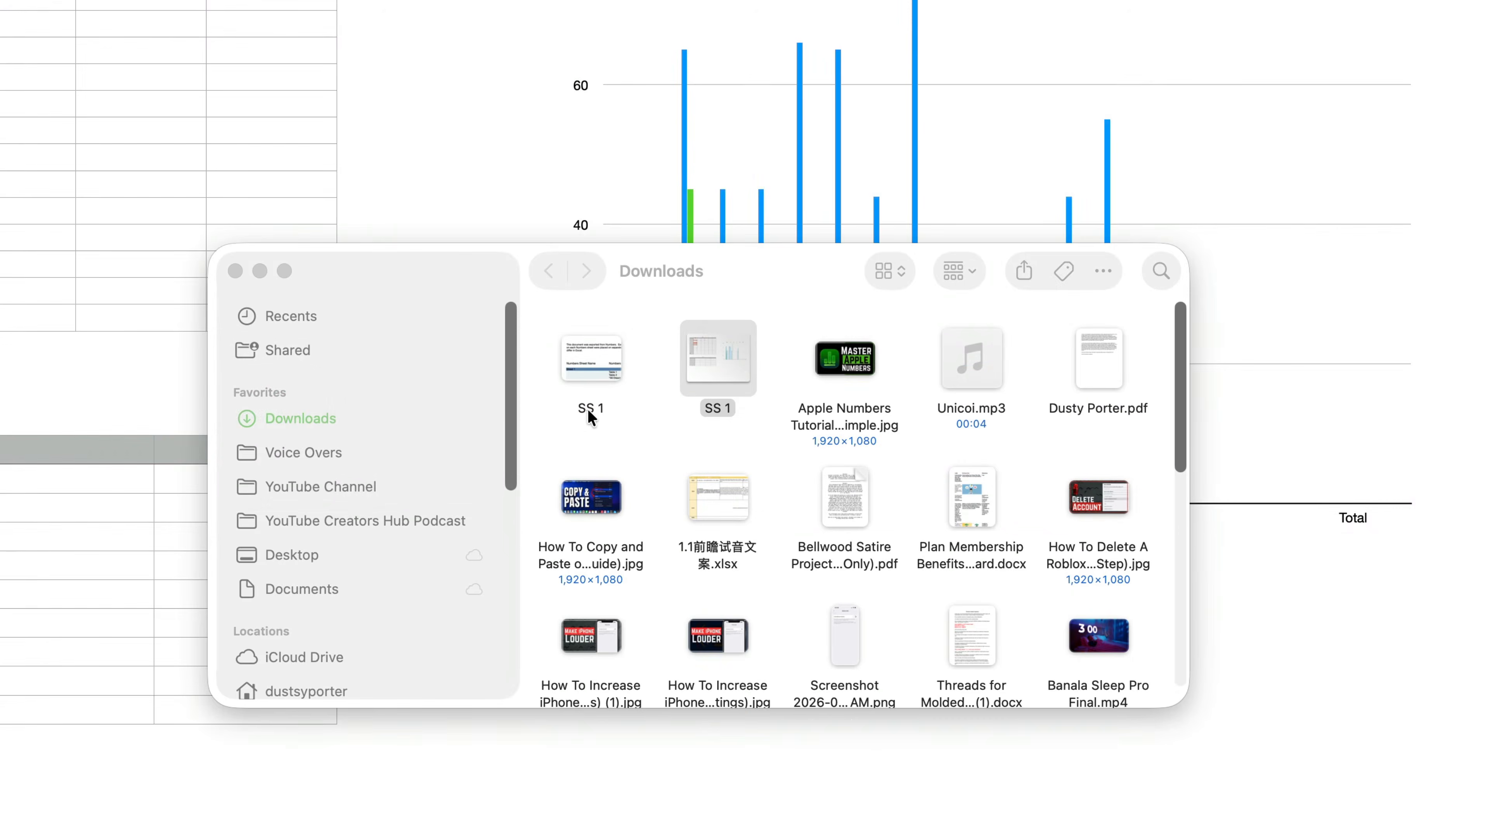
{"action": "right_click", "coordinate": [587, 409]}
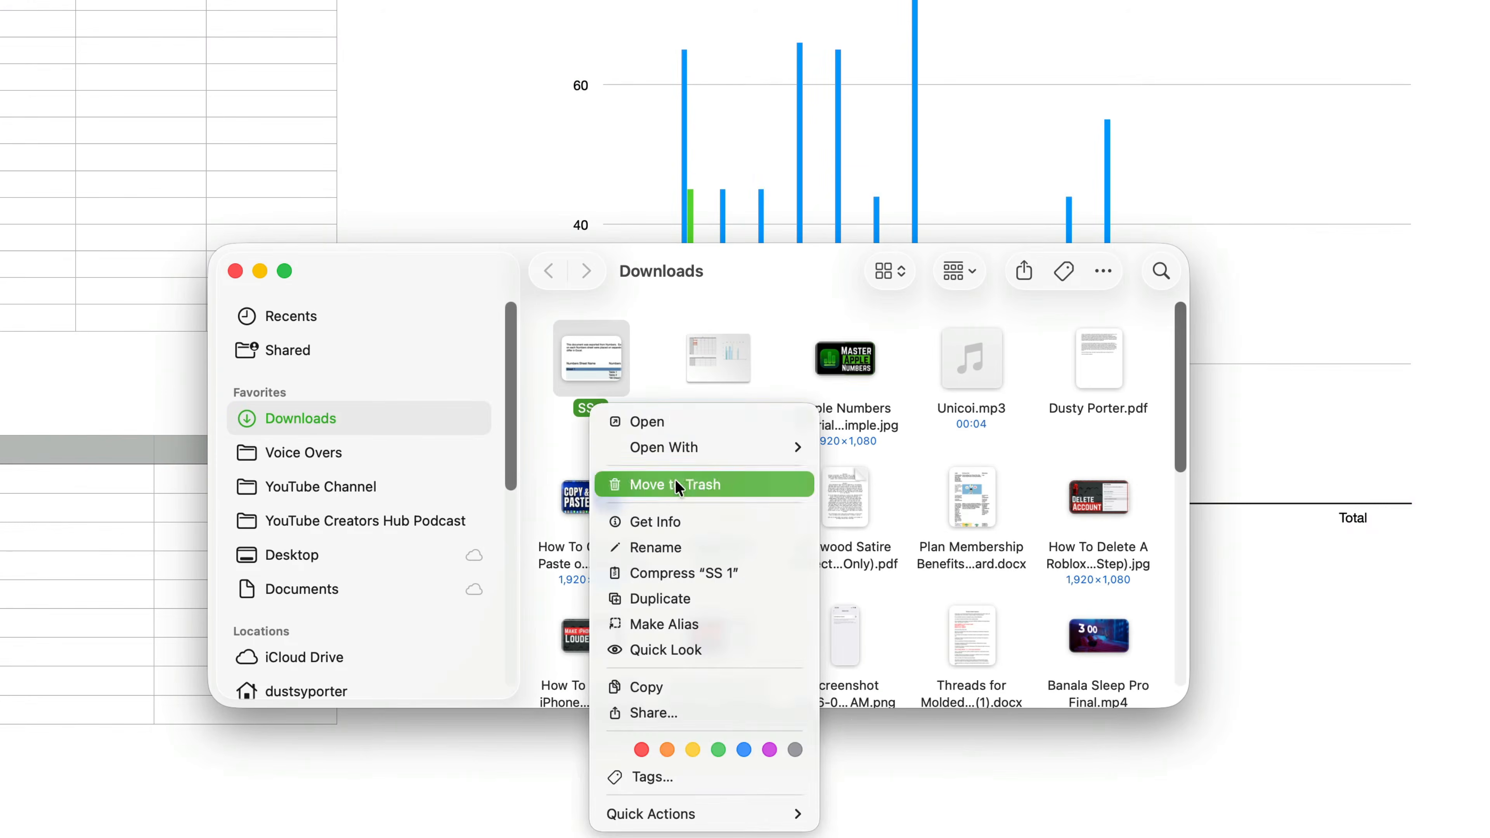
{"action": "left_click", "coordinate": [675, 522]}
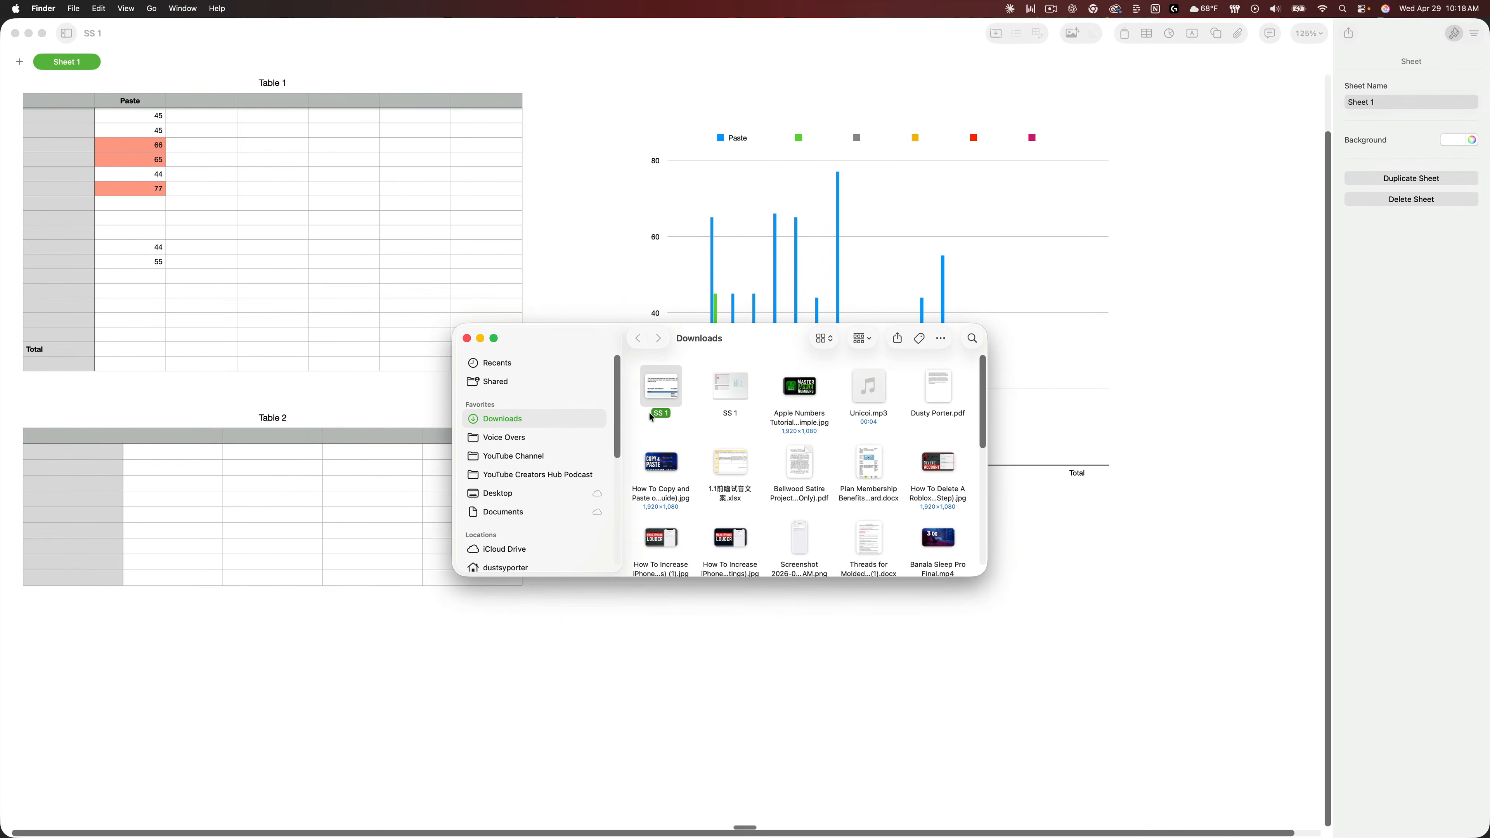
{"action": "key", "text": "space"}
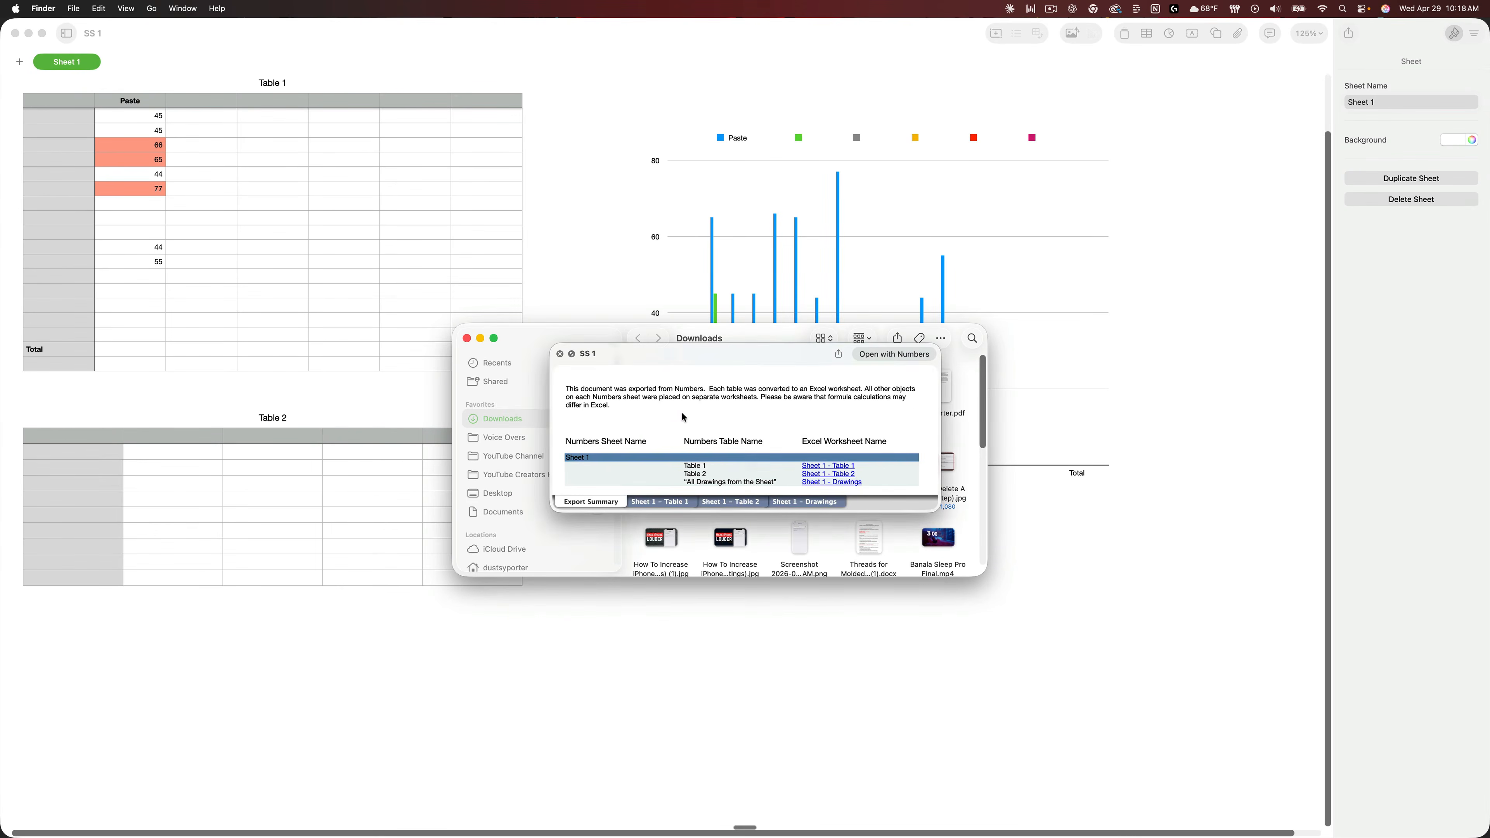
{"action": "key", "text": "space"}
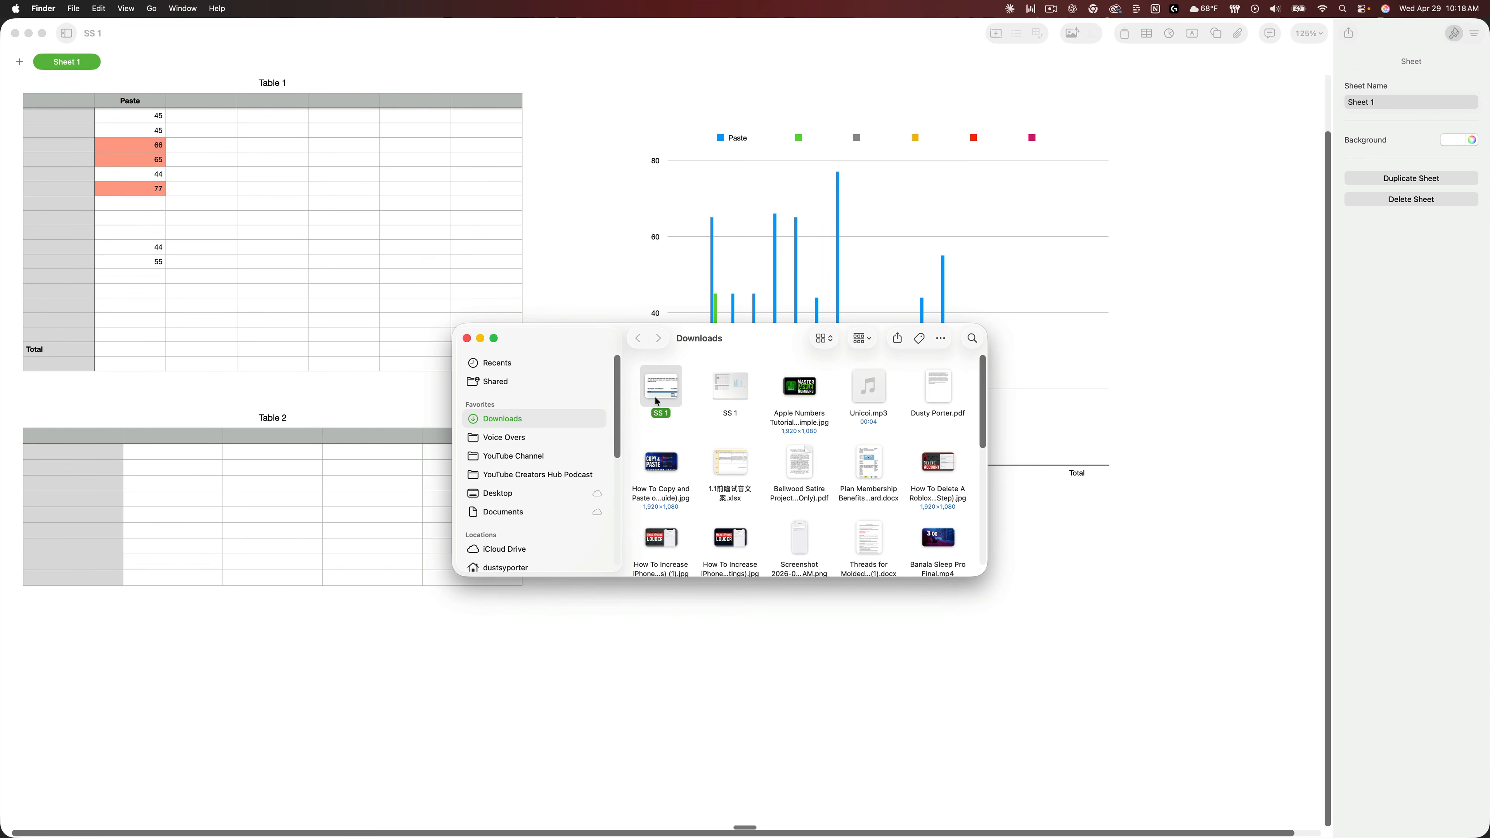
Return to Numbers and open the sharing options for the SS 1 spreadsheet.
{"action": "left_click", "coordinate": [1027, 256]}
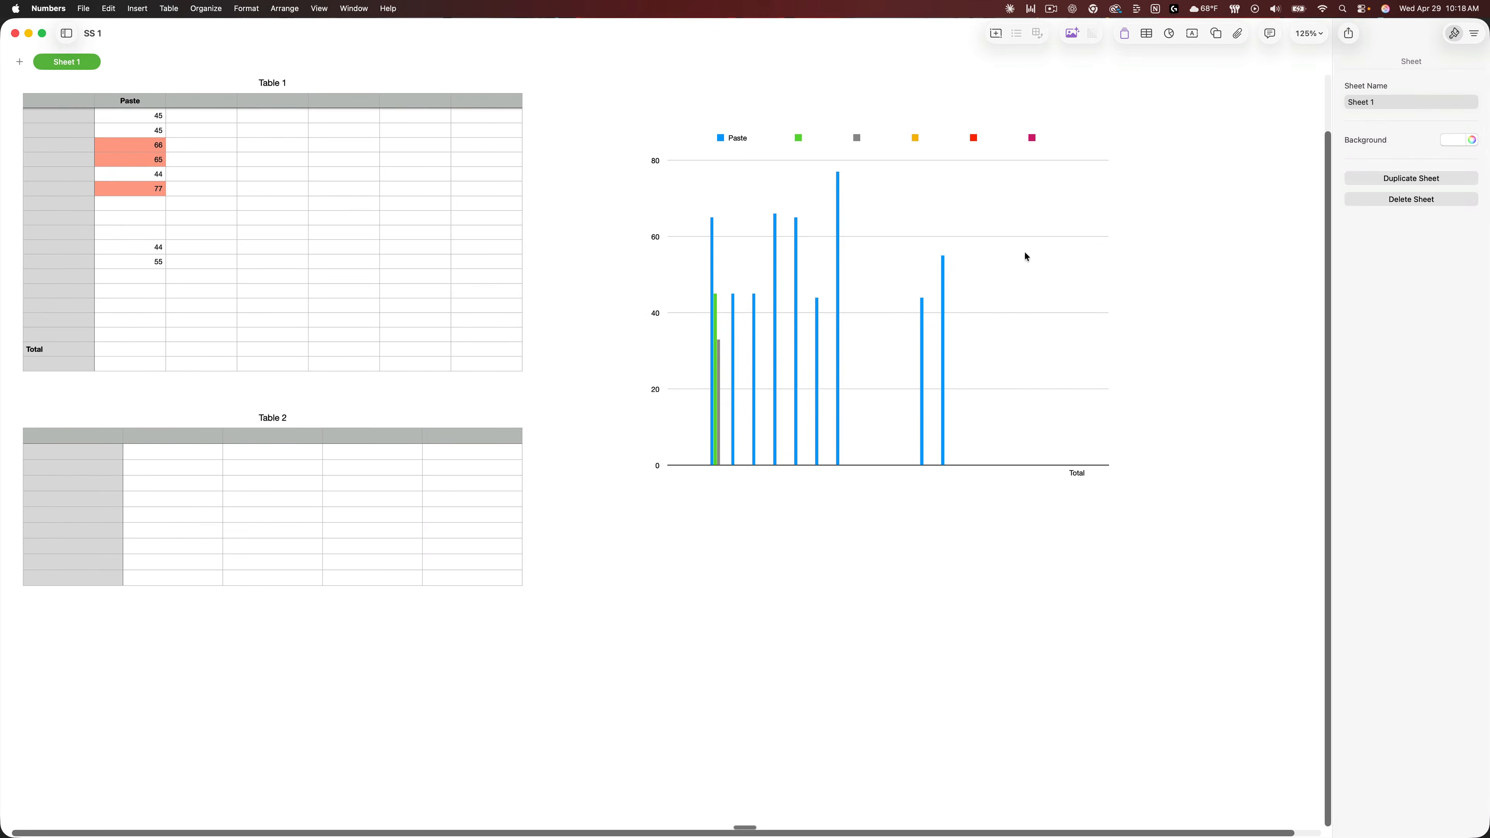
{"action": "left_click", "coordinate": [1349, 34]}
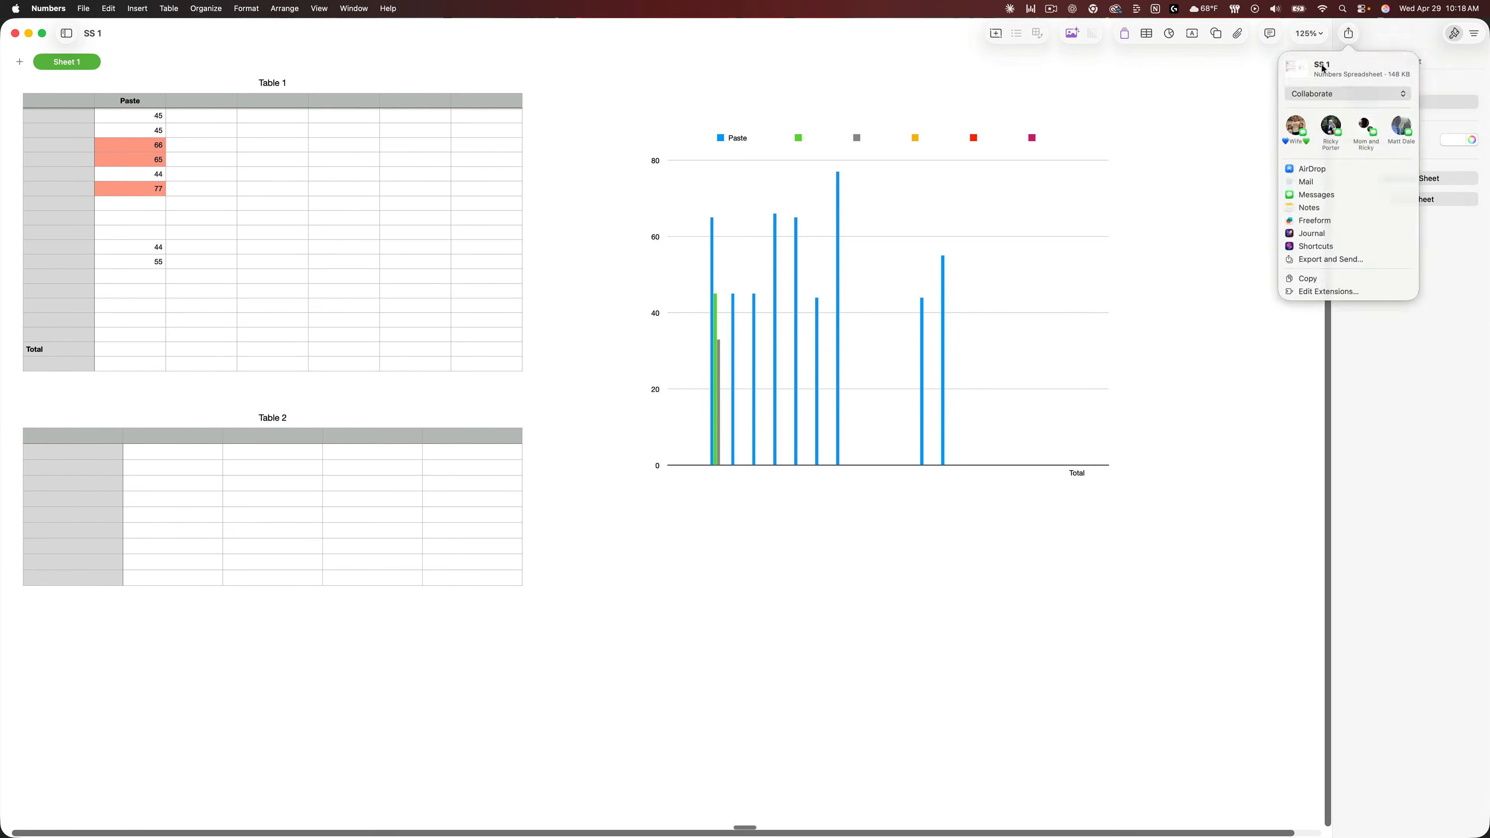